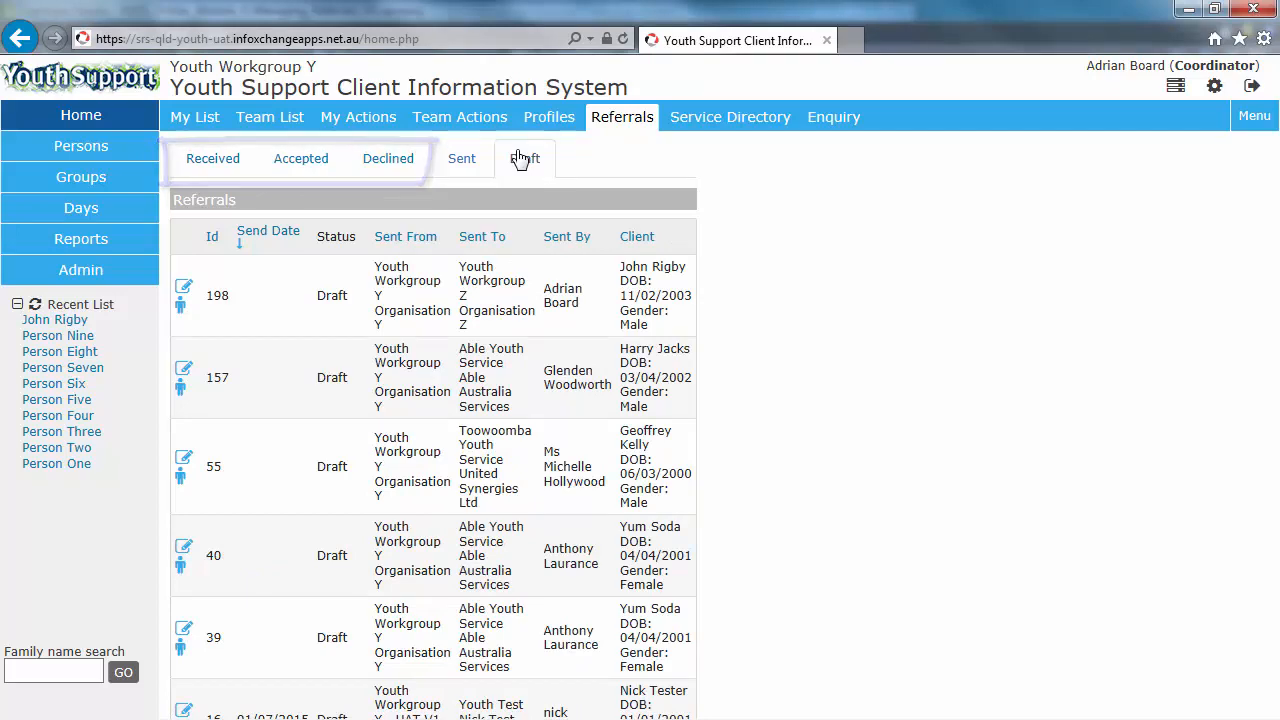
Step: Browse the Received, Accepted and Declined referral tabs
click(205, 170)
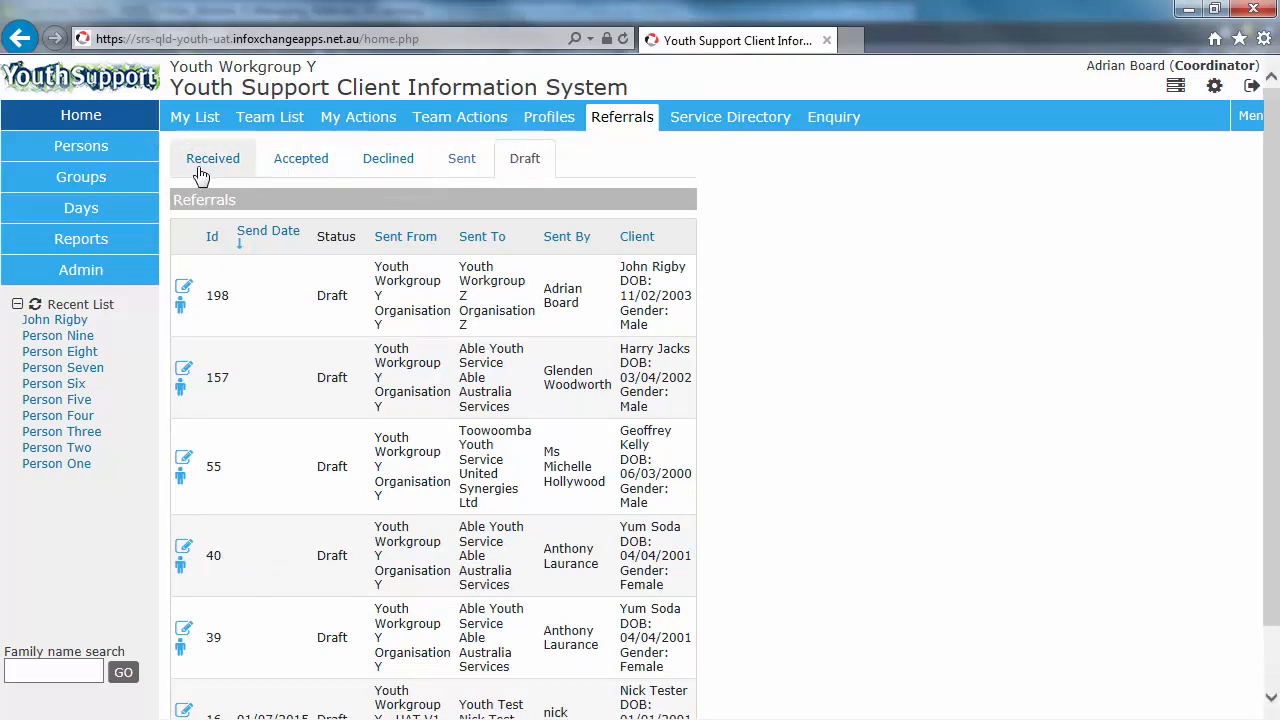
click(301, 170)
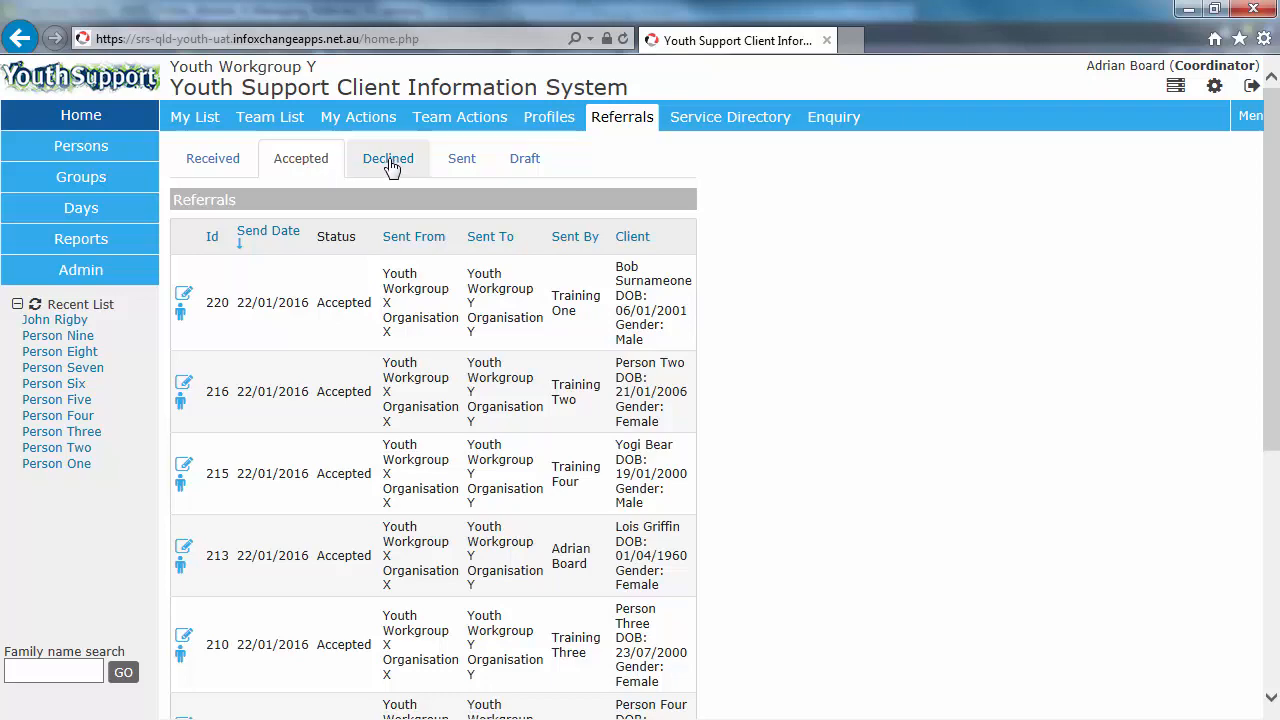
click(391, 168)
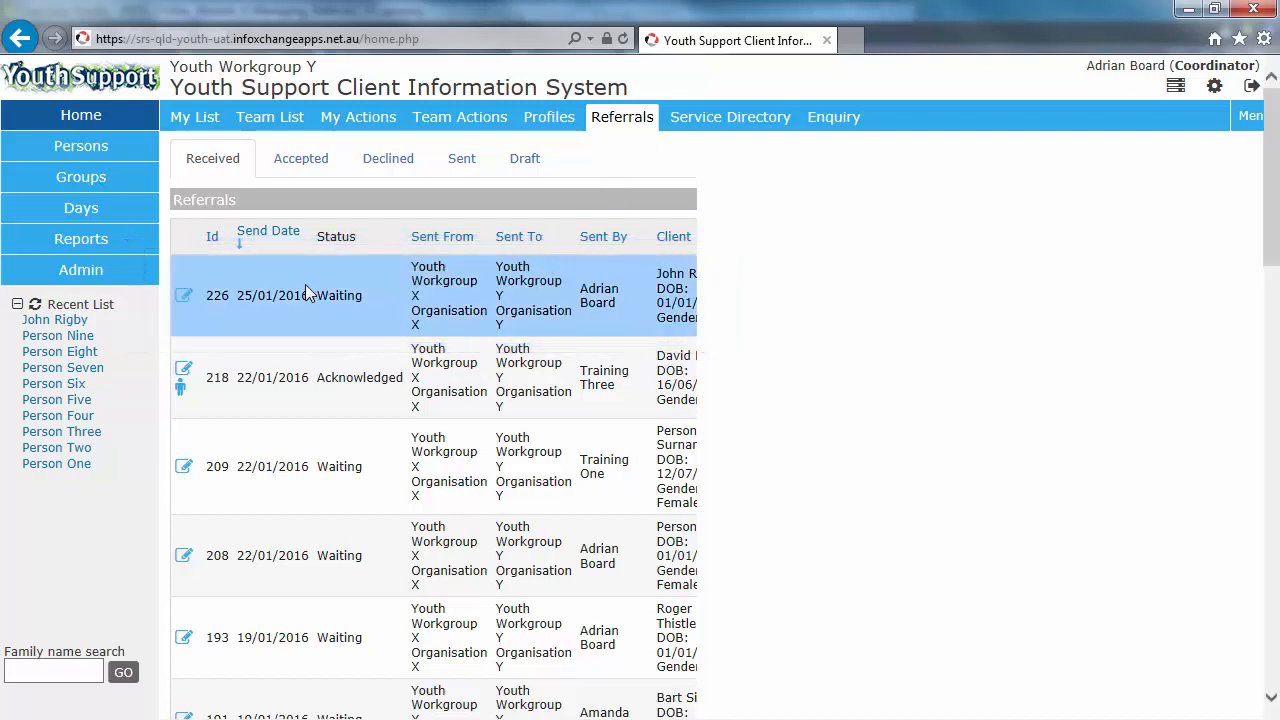
Step: Open received referral 226 and scroll through its details
click(184, 297)
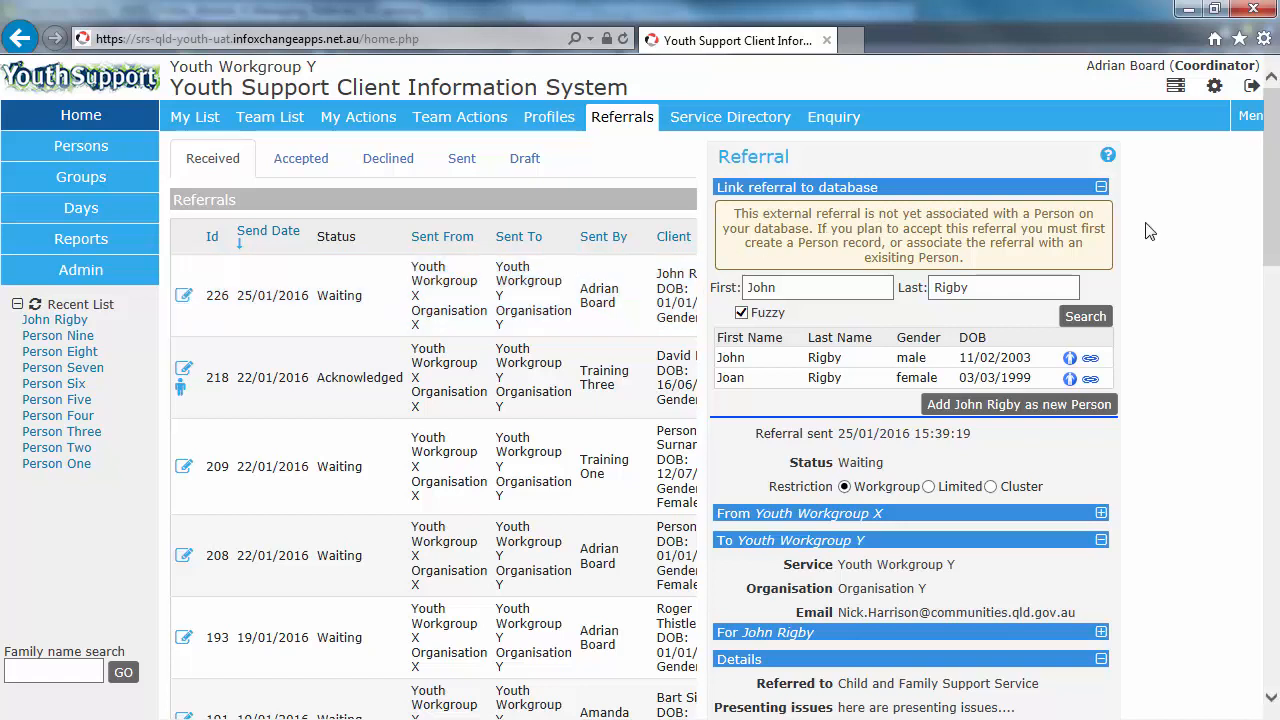
drag(1268, 229, 1275, 367)
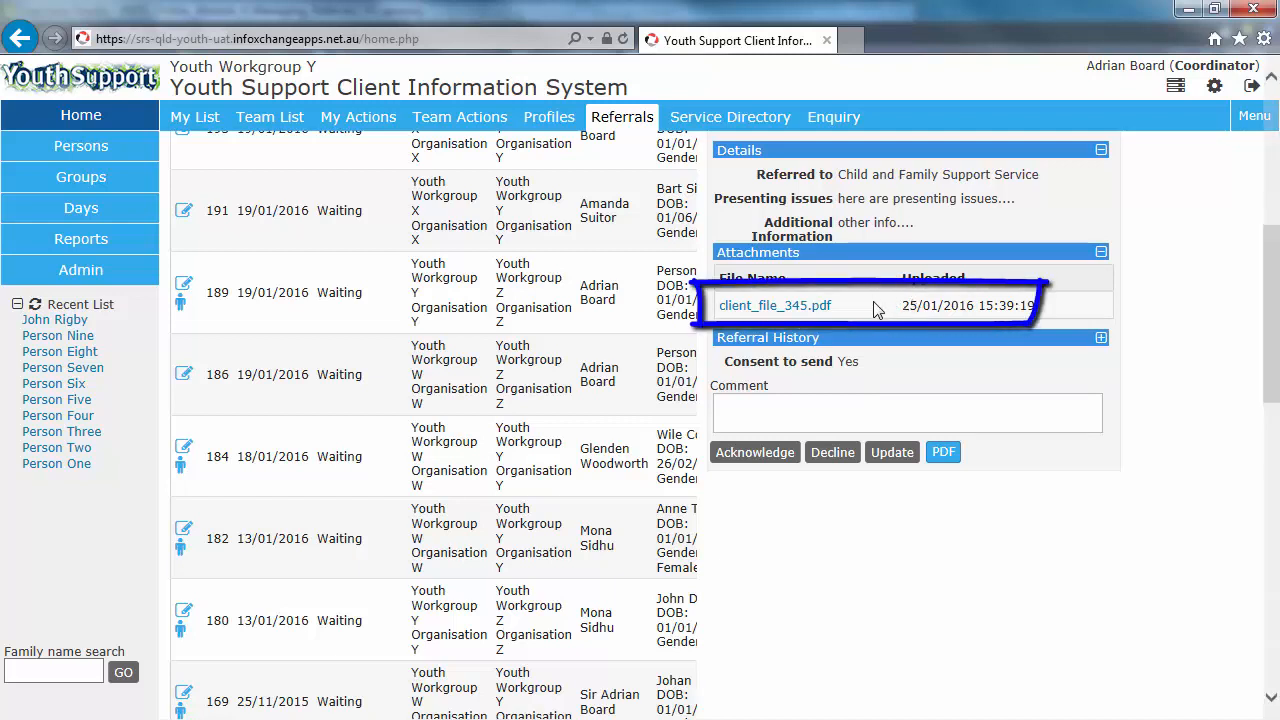
Step: Open the attachment client_file_345.pdf, read through both pages, and close the PDF viewer
click(760, 310)
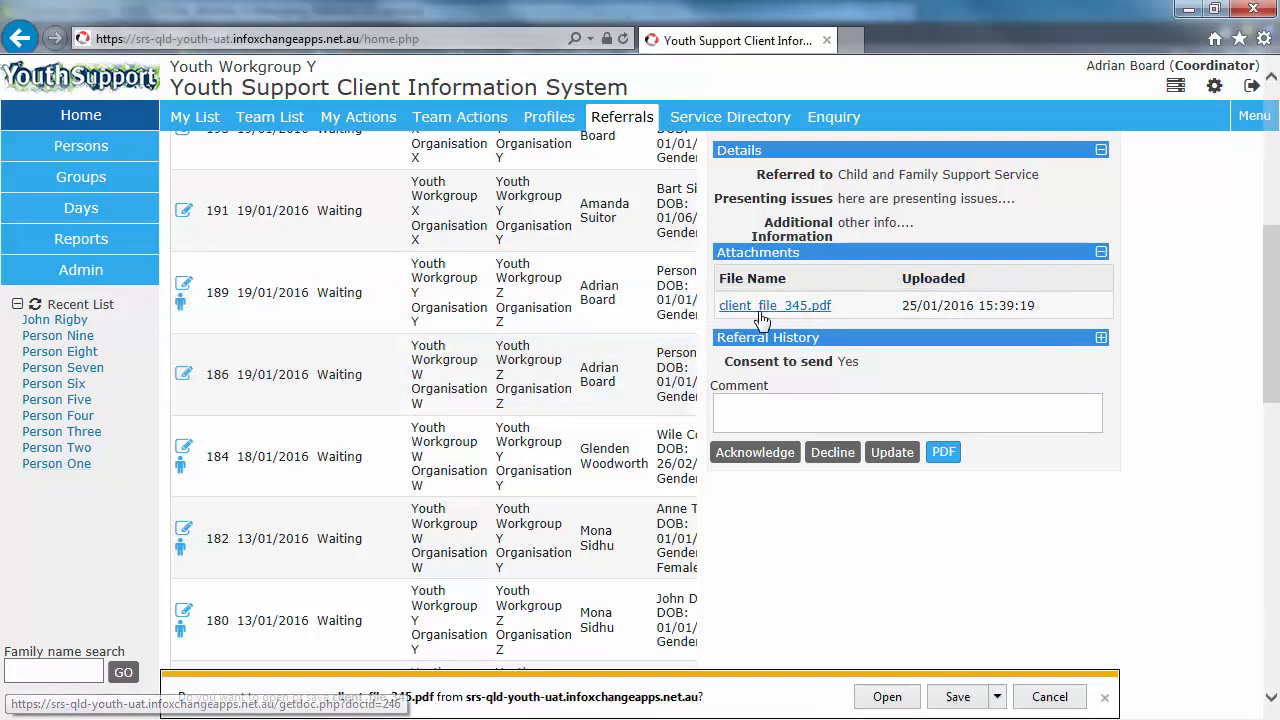
click(887, 700)
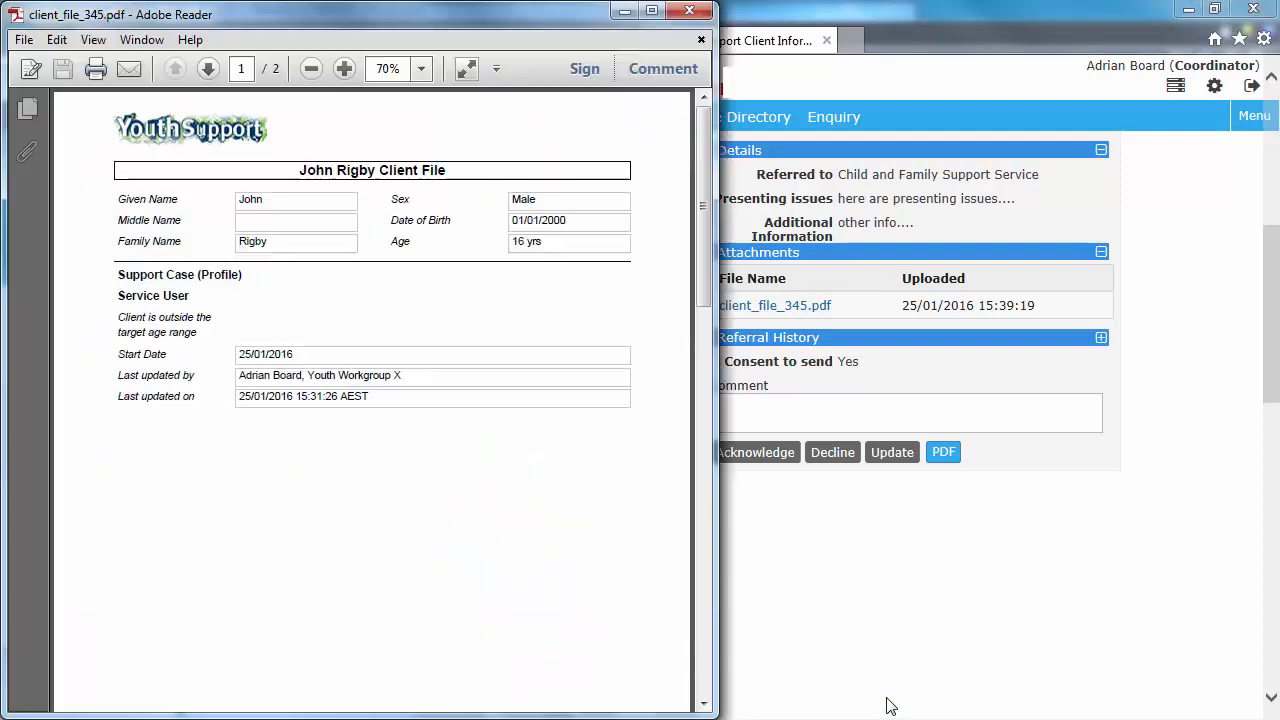
scroll(533, 600, down, 10)
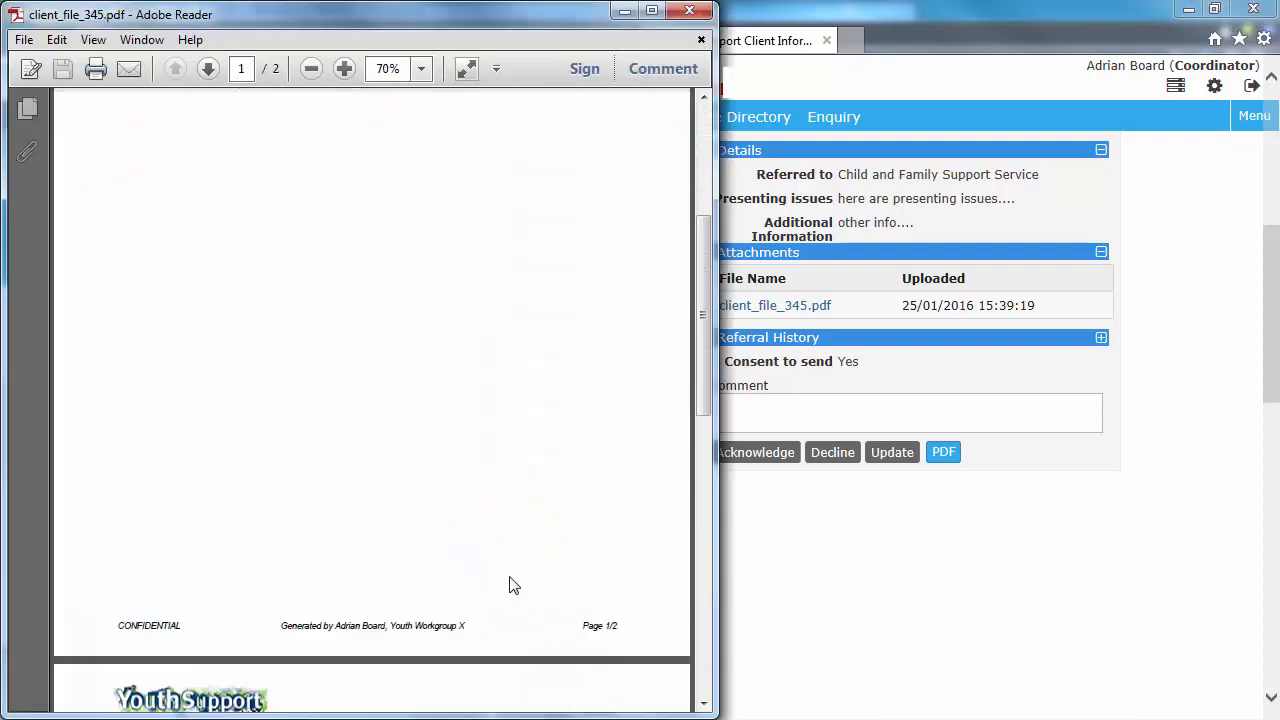
scroll(512, 583, down, 3)
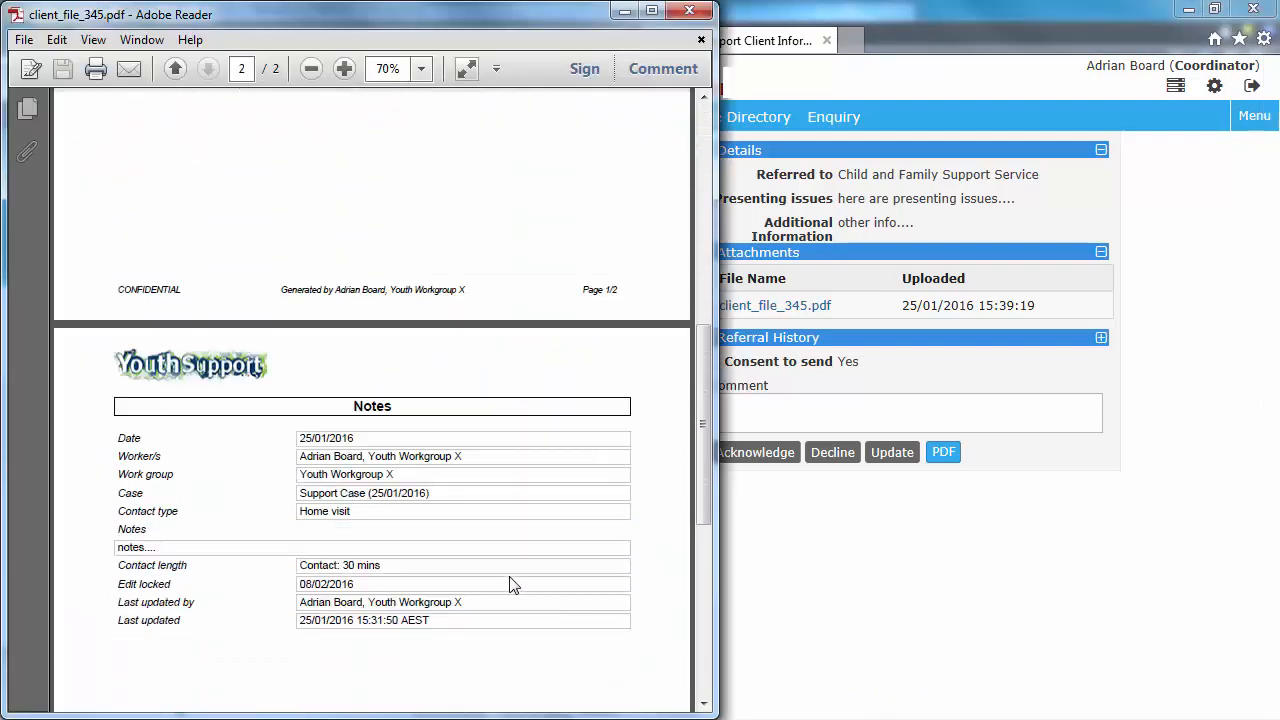
scroll(511, 583, down, 10)
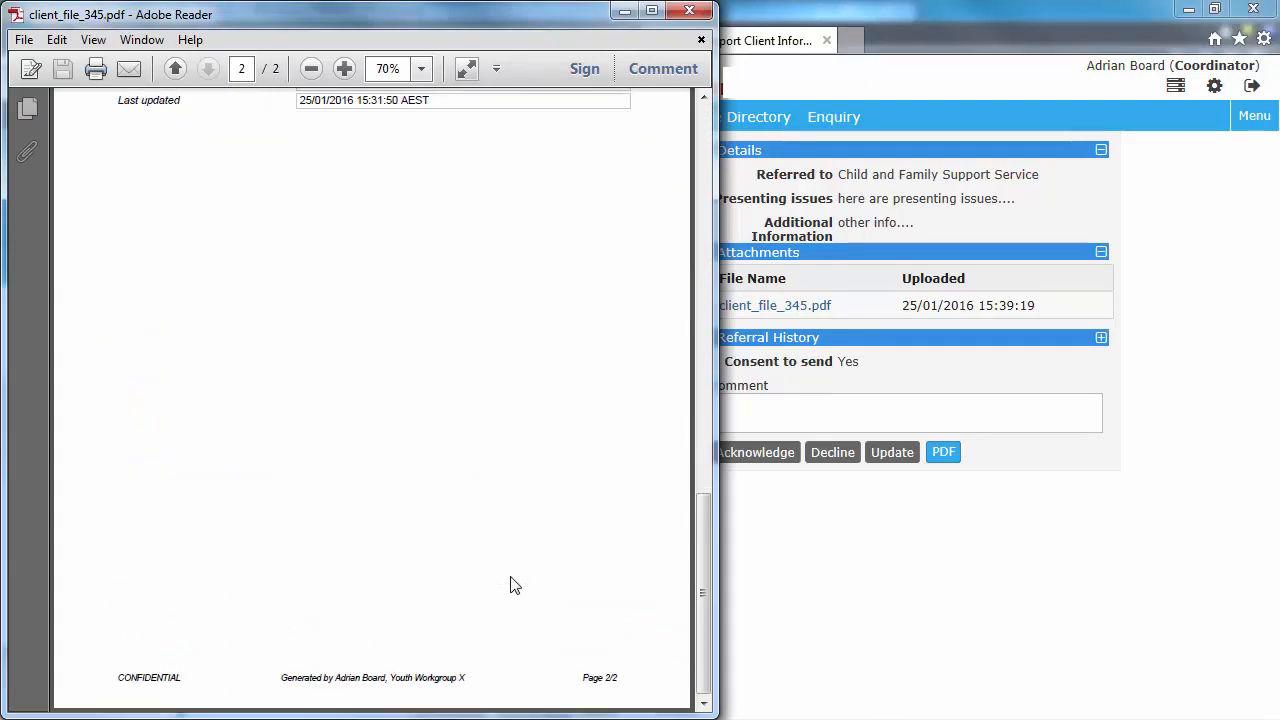
scroll(516, 580, up, 14)
scroll(560, 300, up, 10)
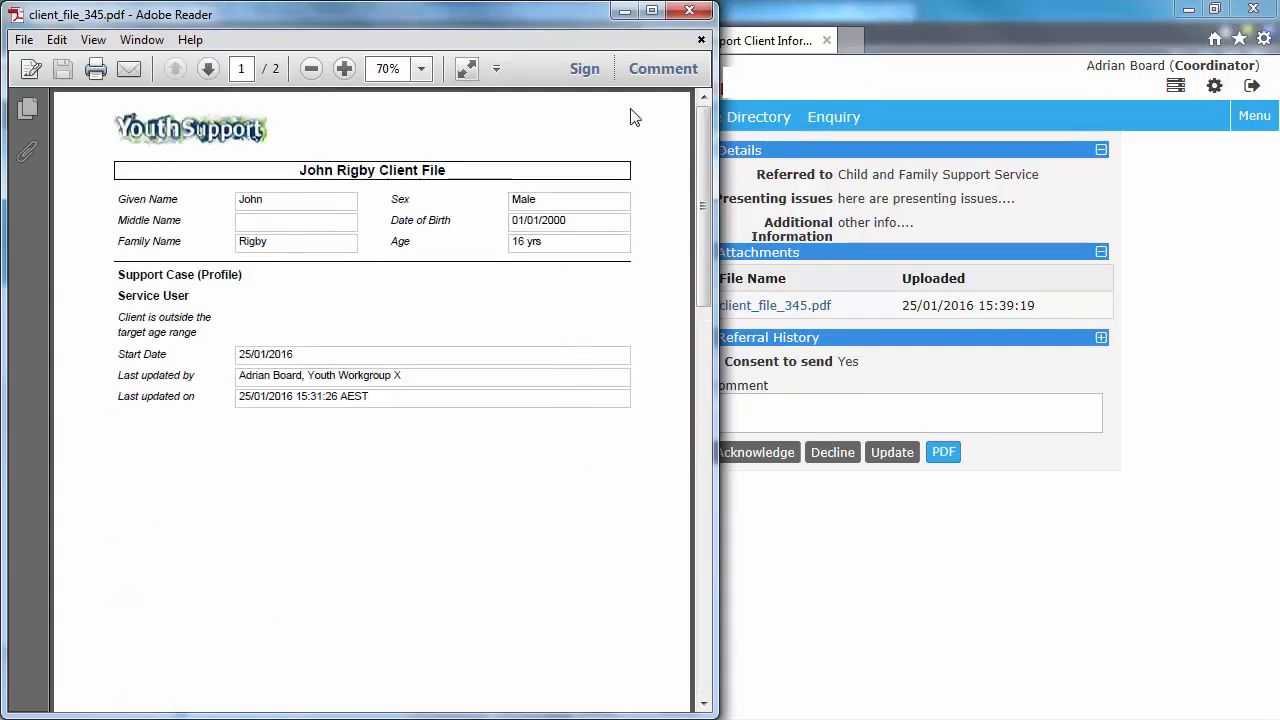
click(690, 10)
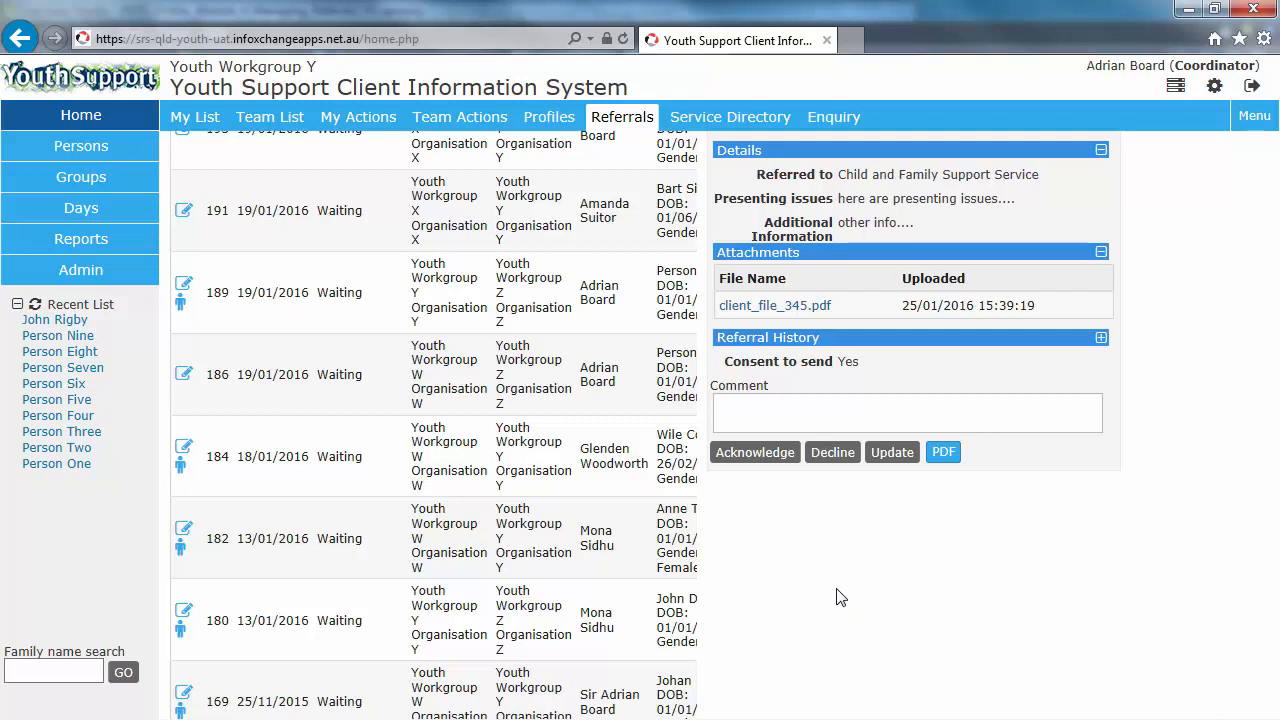
scroll(920, 563, up, 5)
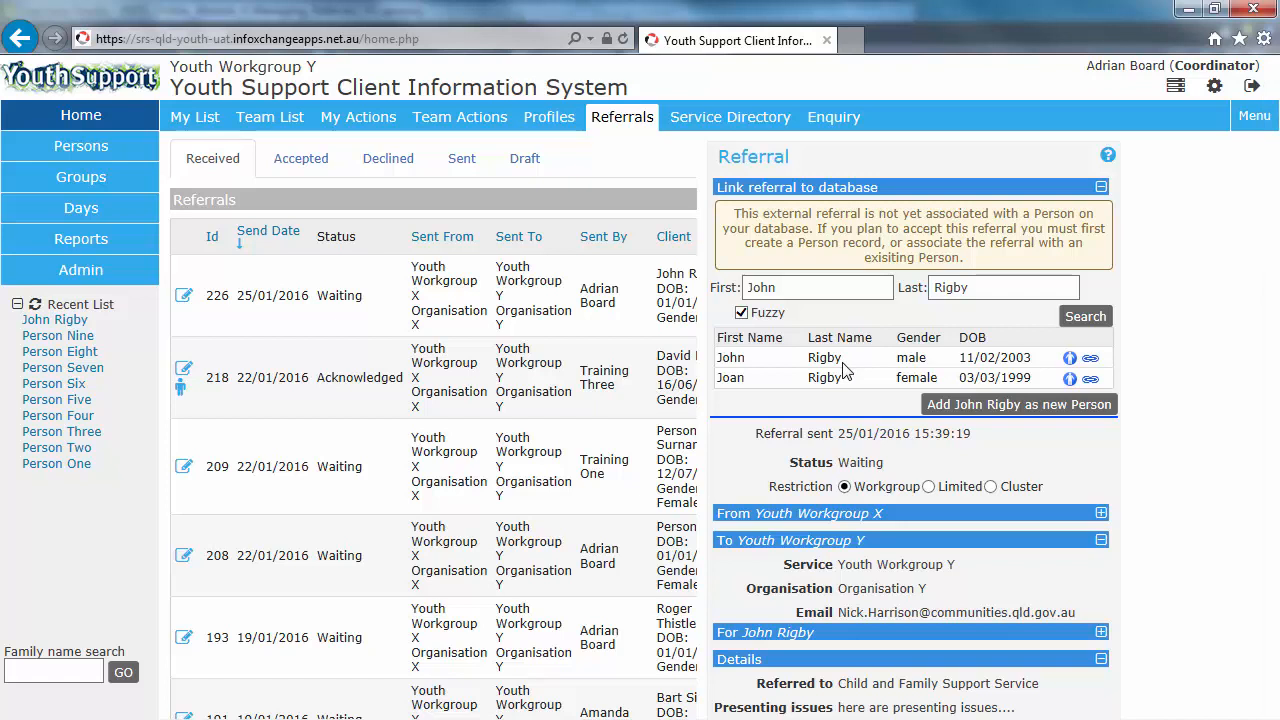
click(1069, 358)
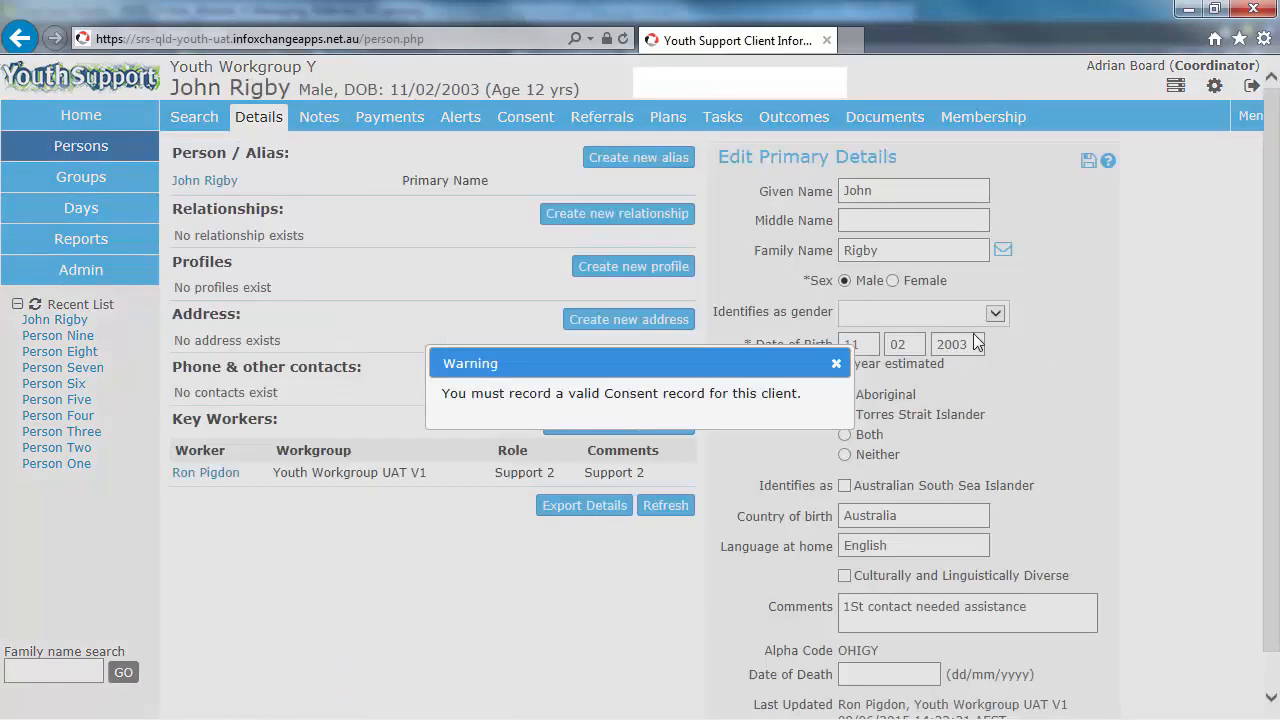
click(836, 368)
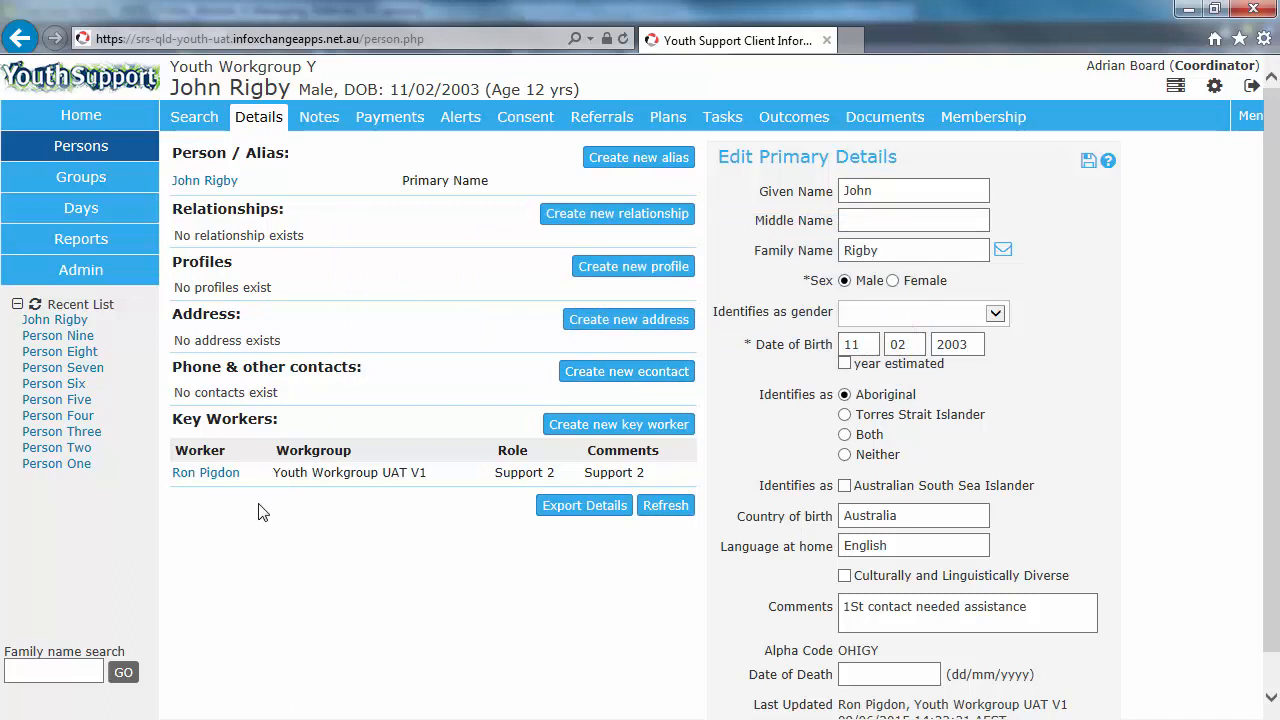
click(80, 115)
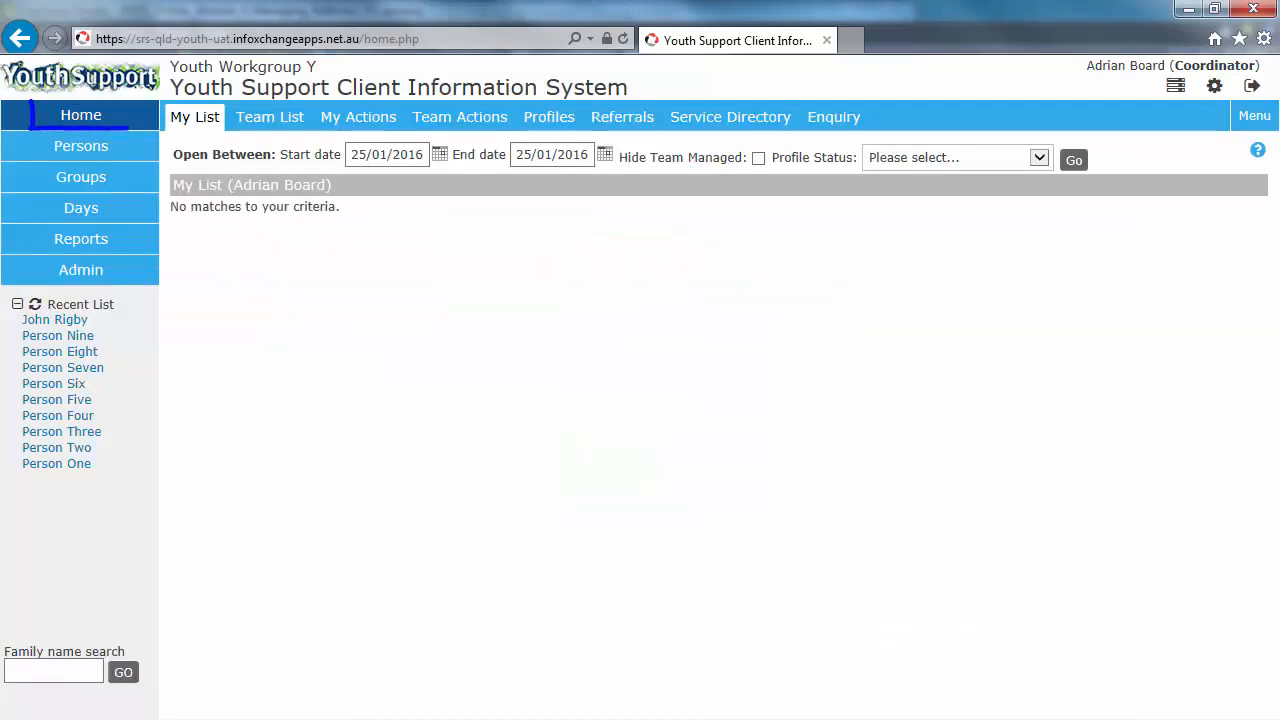
click(614, 118)
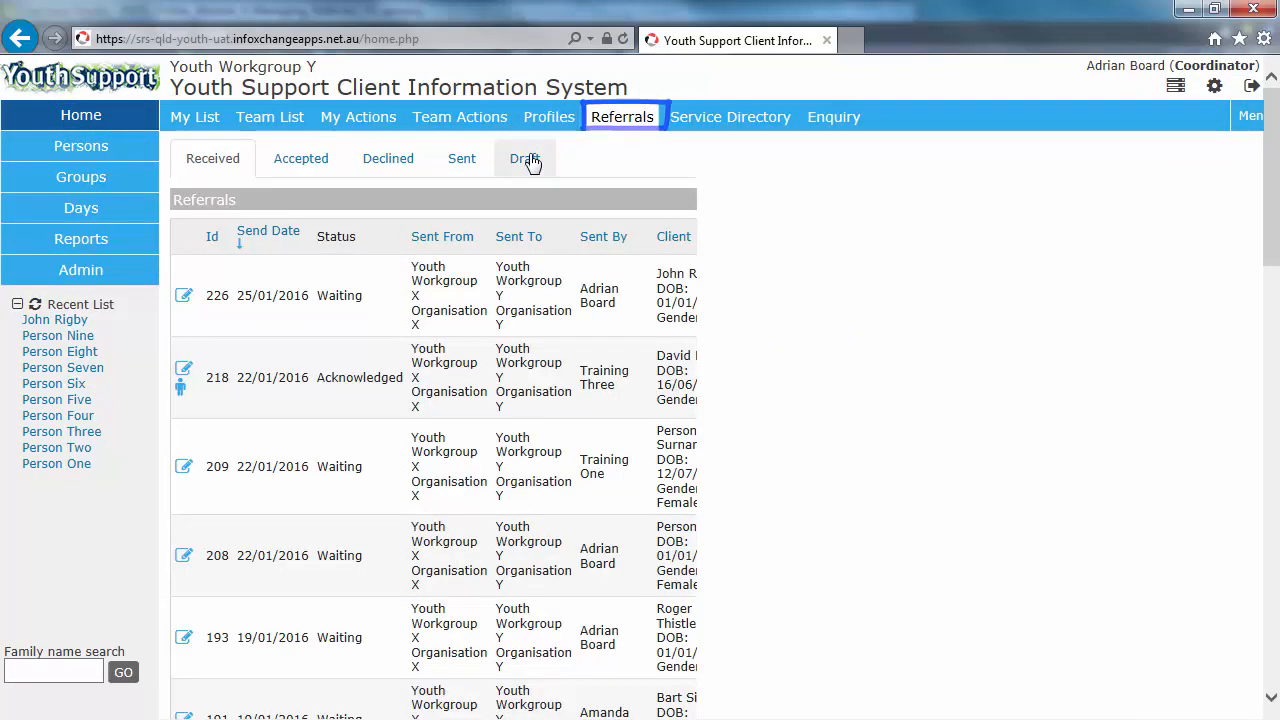
click(183, 298)
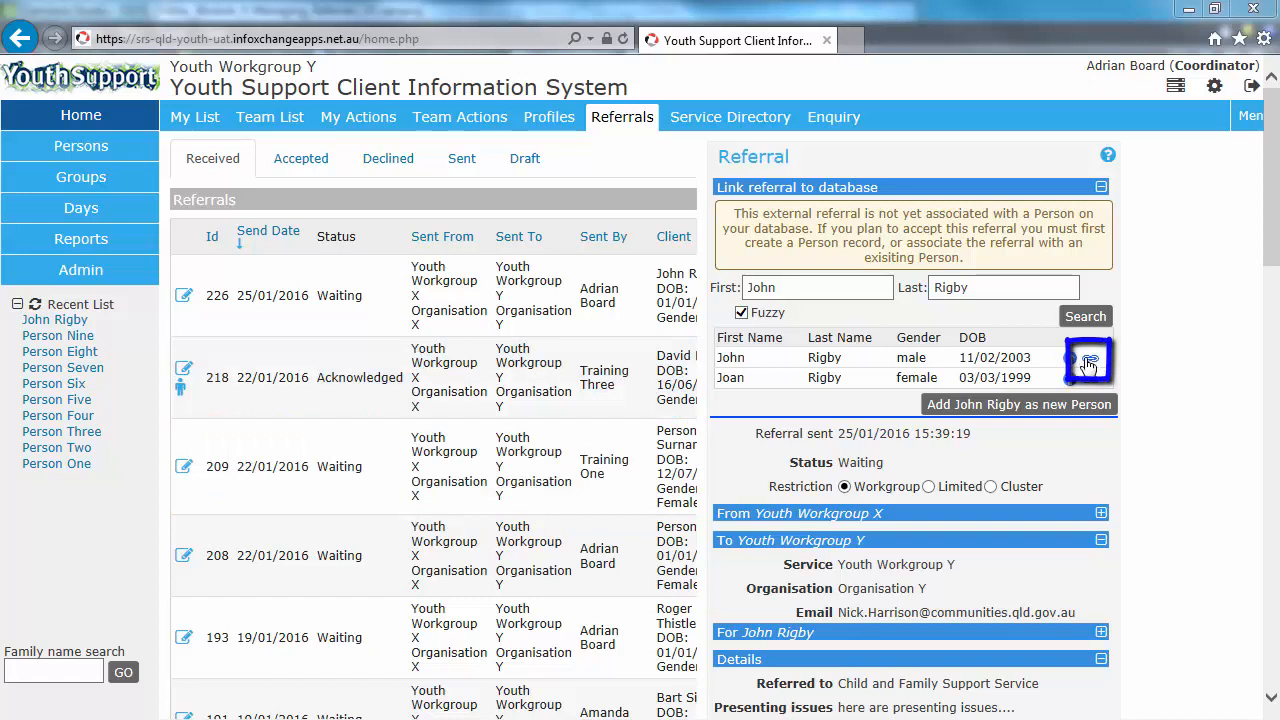
click(1092, 367)
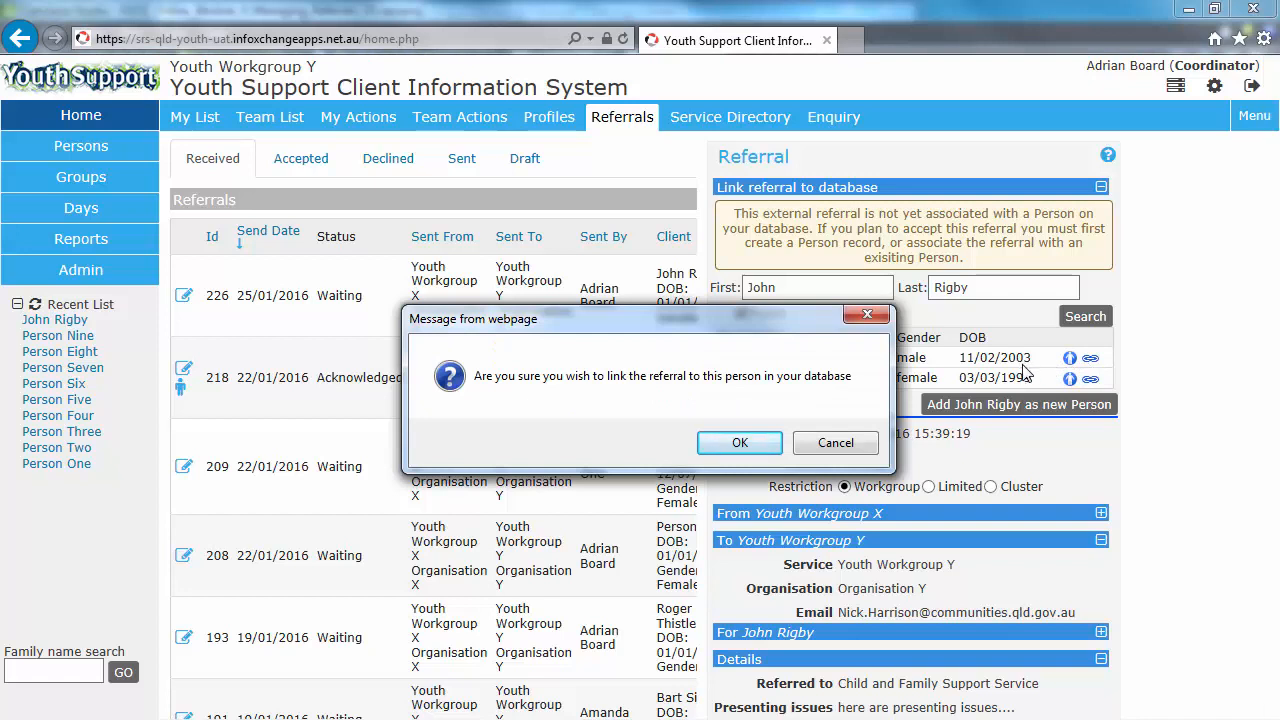
click(740, 443)
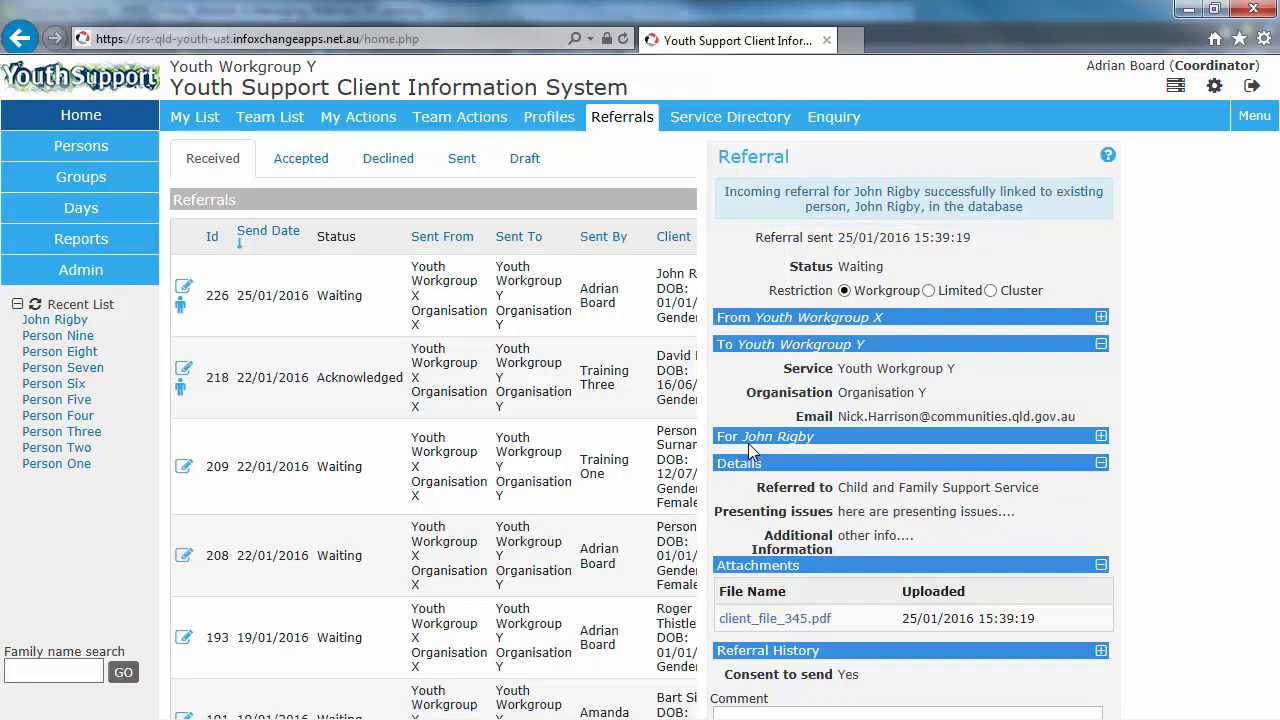
scroll(752, 452, down, 2)
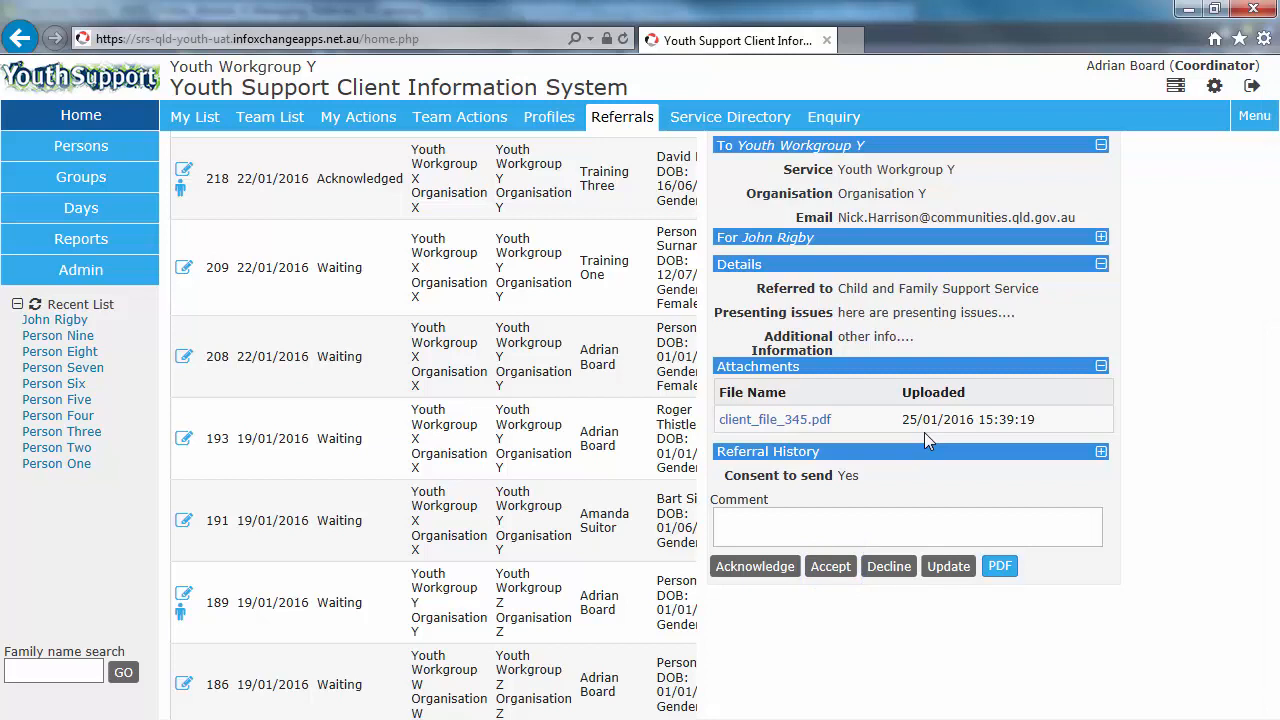
scroll(924, 432, up, 3)
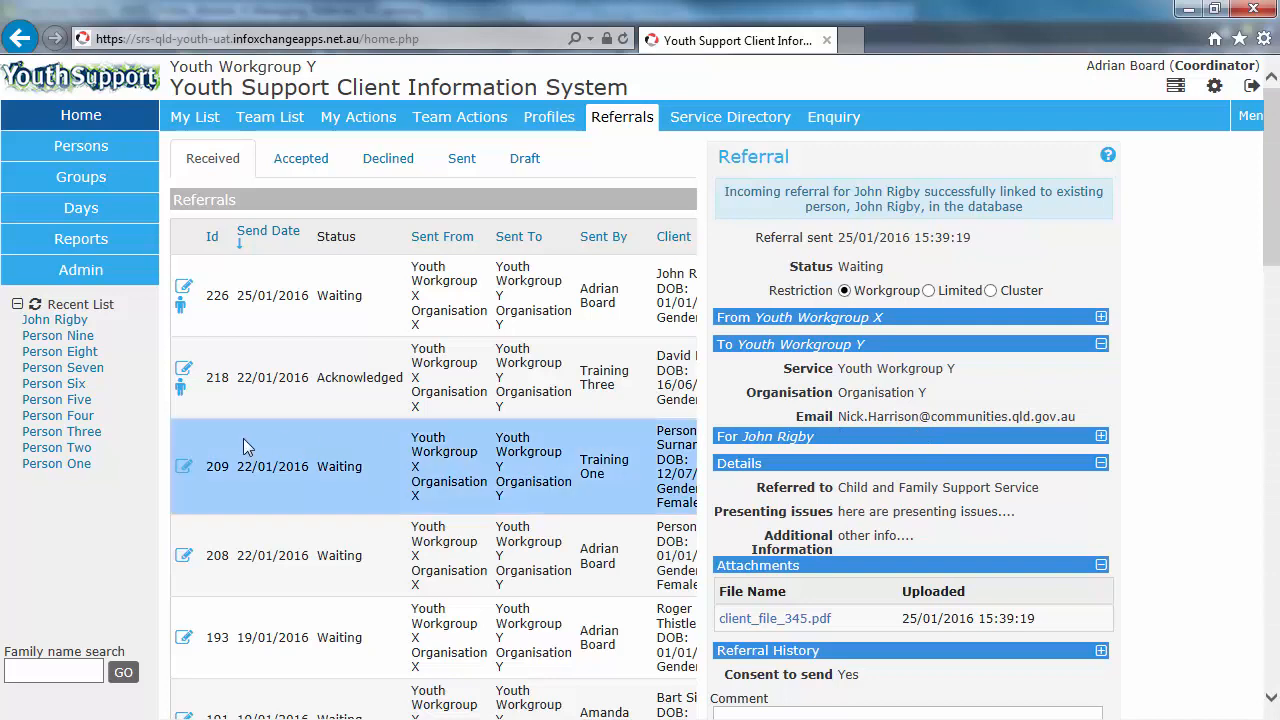
click(183, 468)
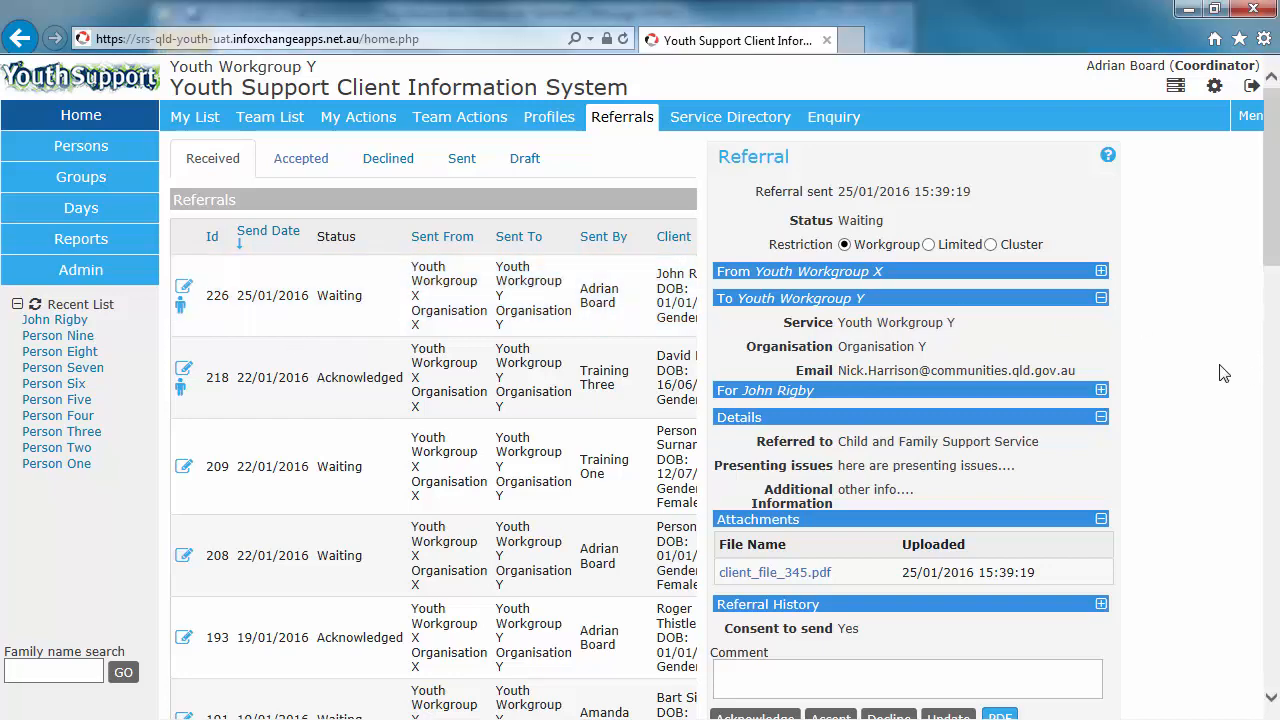
scroll(1180, 378, down, 2)
scroll(1180, 378, down, 1)
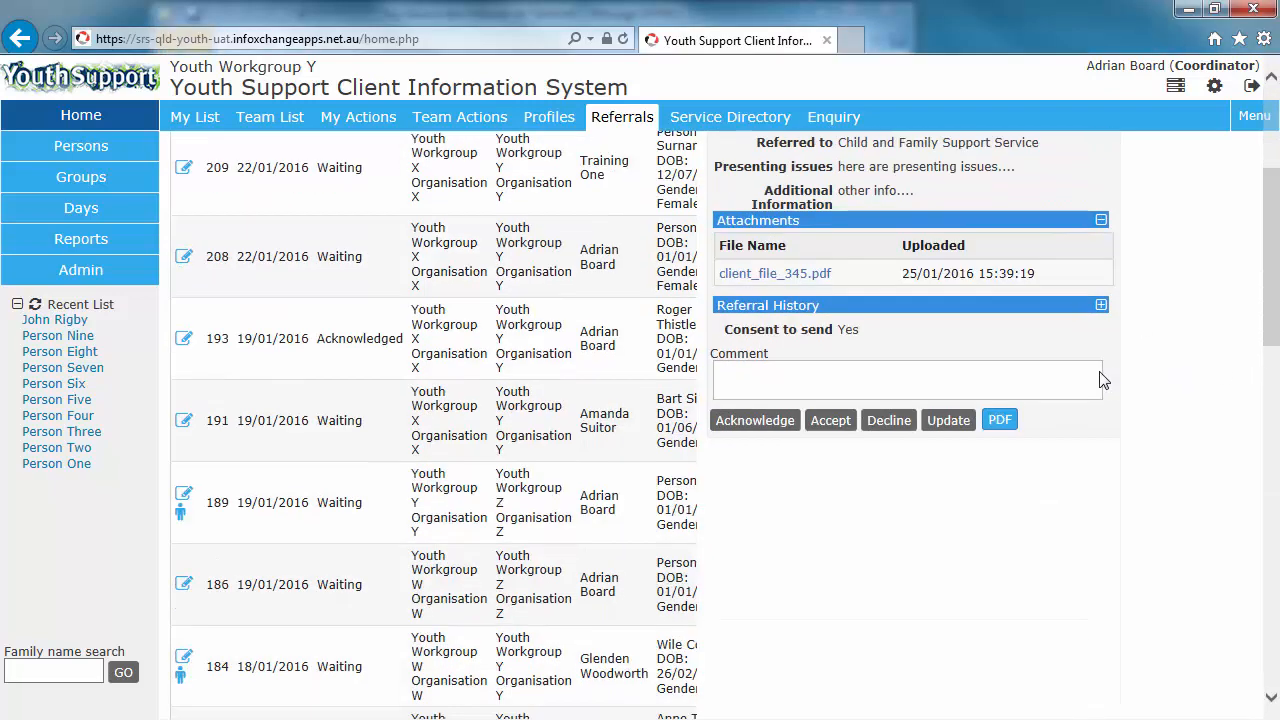
click(752, 422)
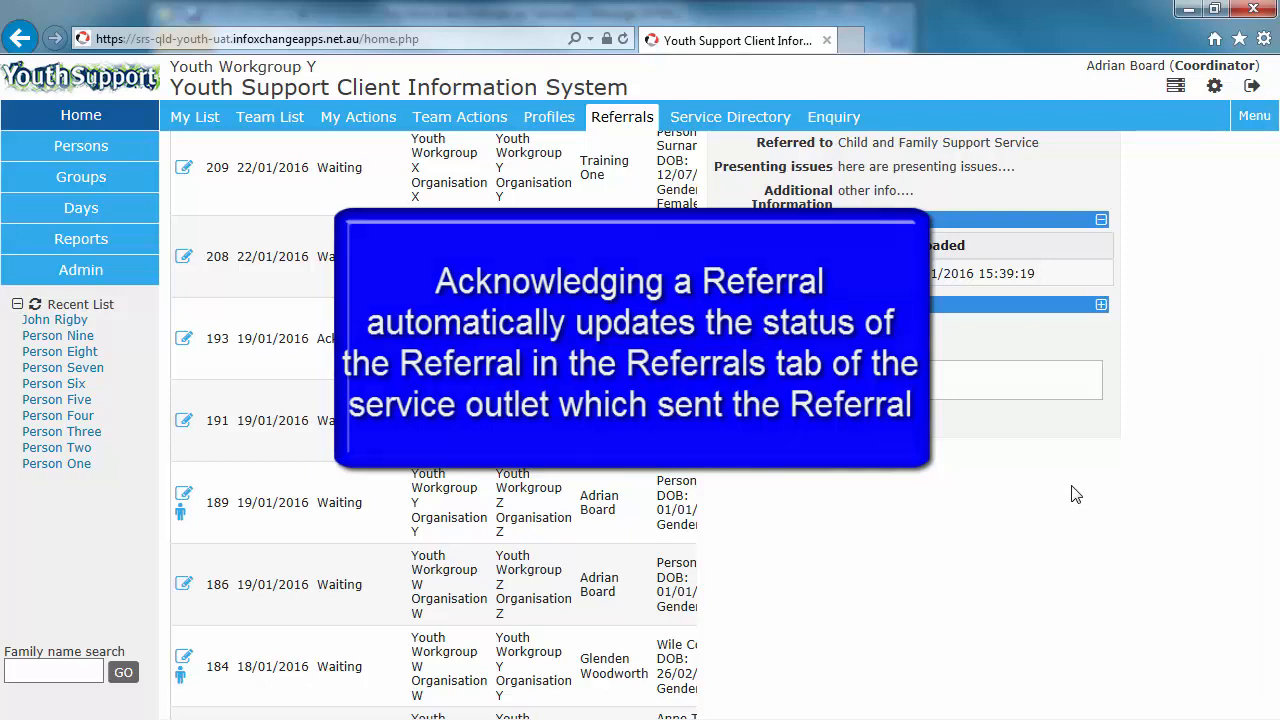
Step: Review the list of referrals in the Sent tab
scroll(1075, 494, up, 5)
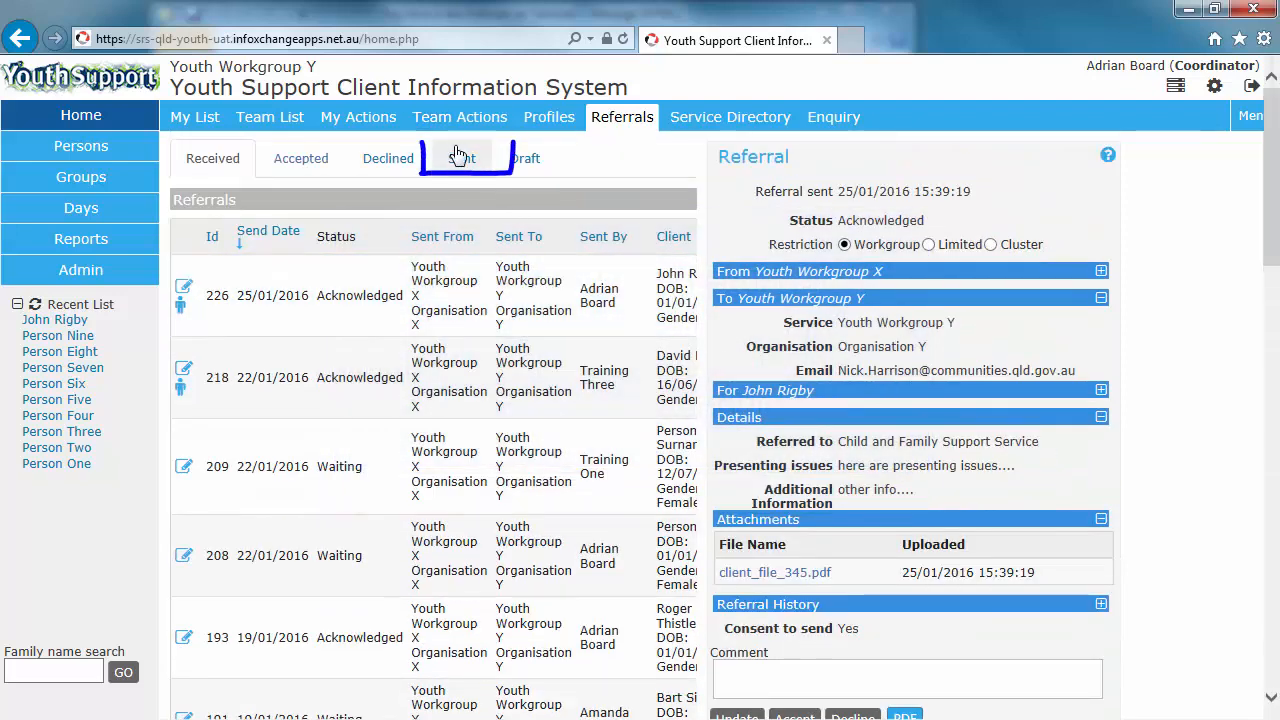
click(457, 157)
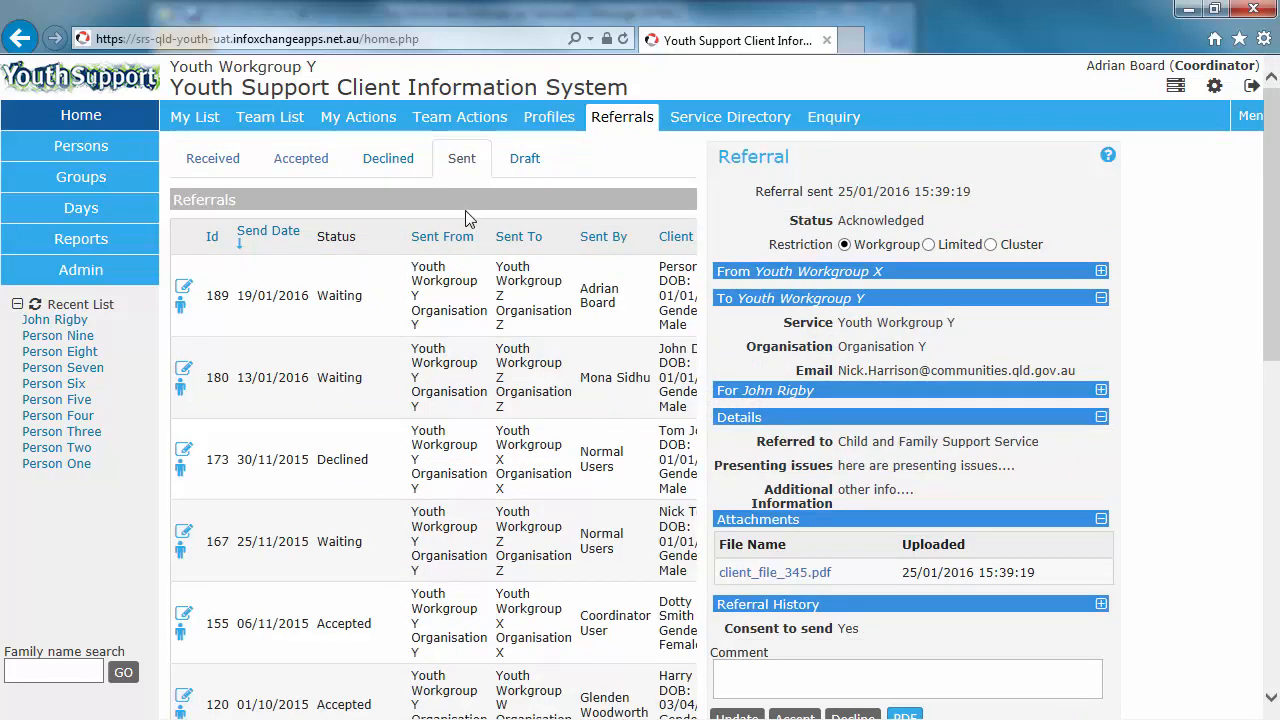
scroll(433, 502, down, 4)
scroll(433, 502, down, 3)
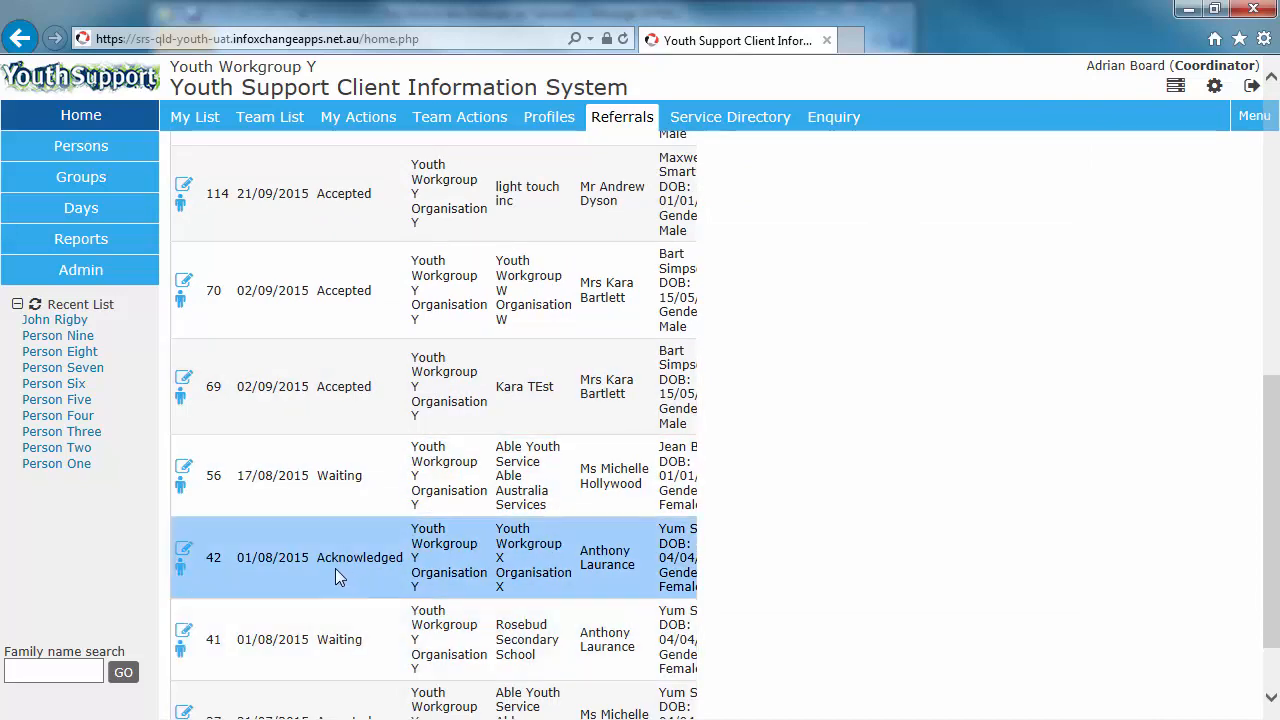
scroll(1146, 446, up, 6)
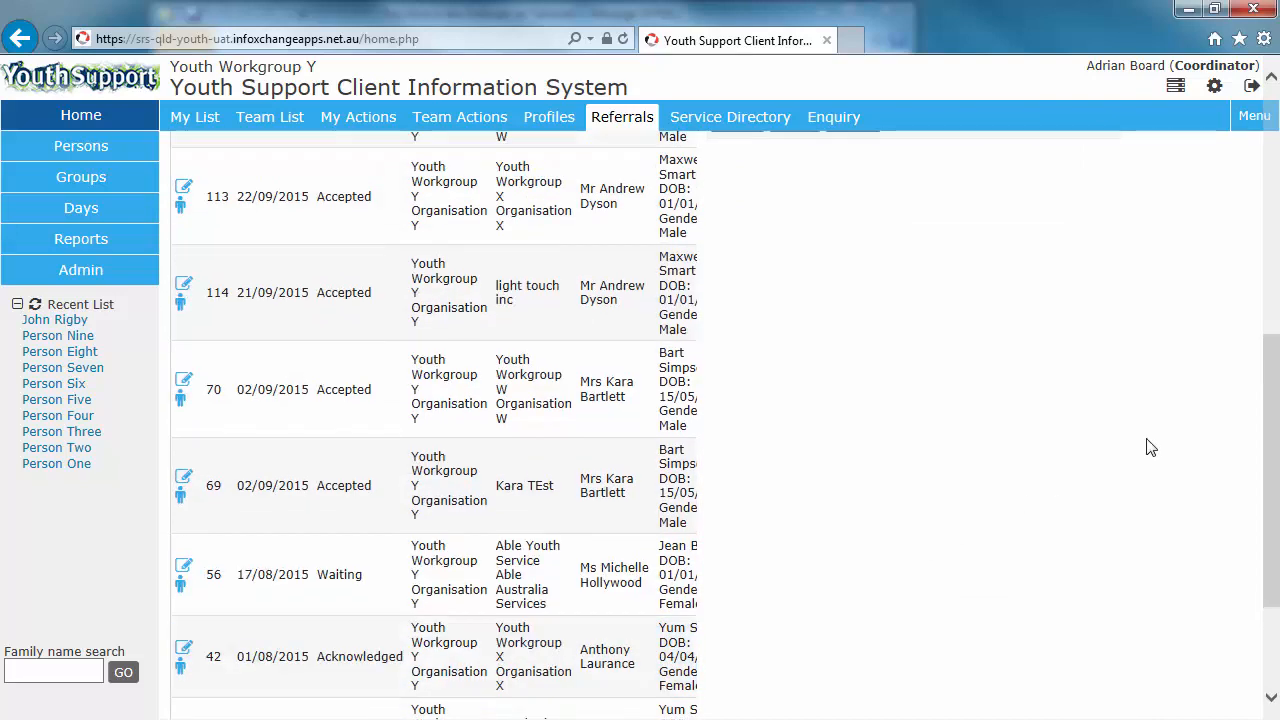
scroll(335, 273, up, 6)
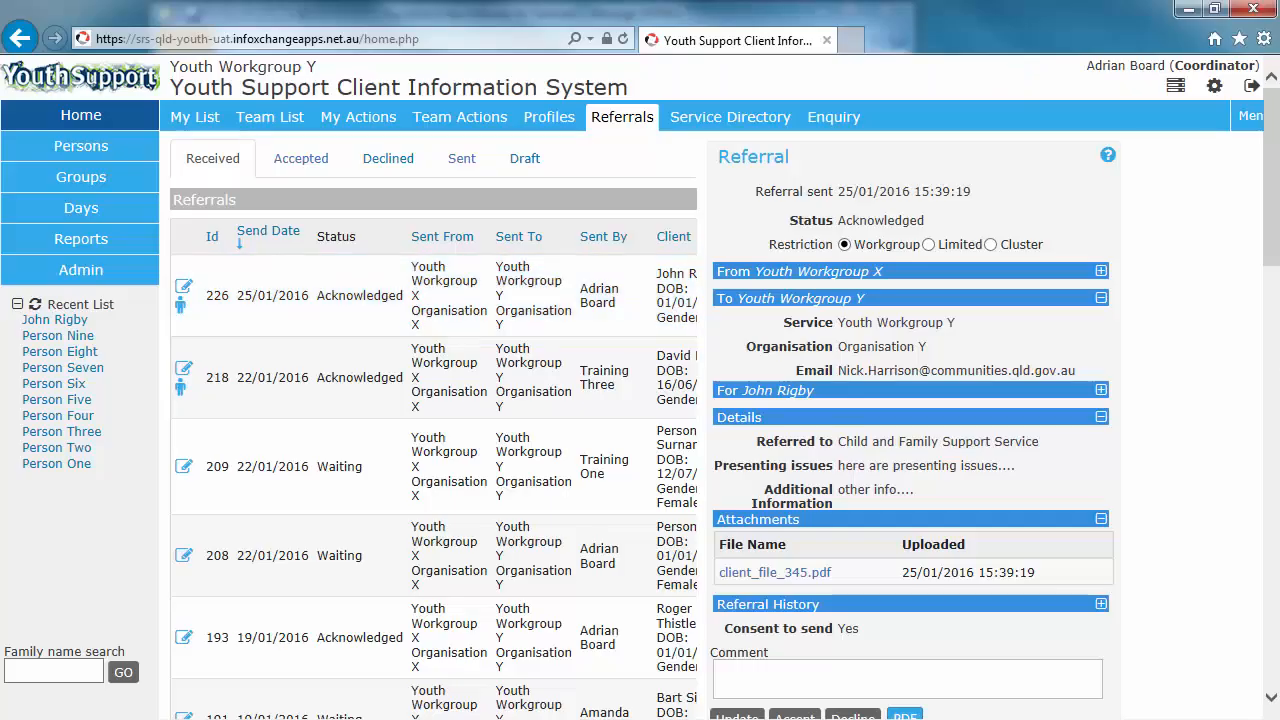
scroll(1160, 370, down, 3)
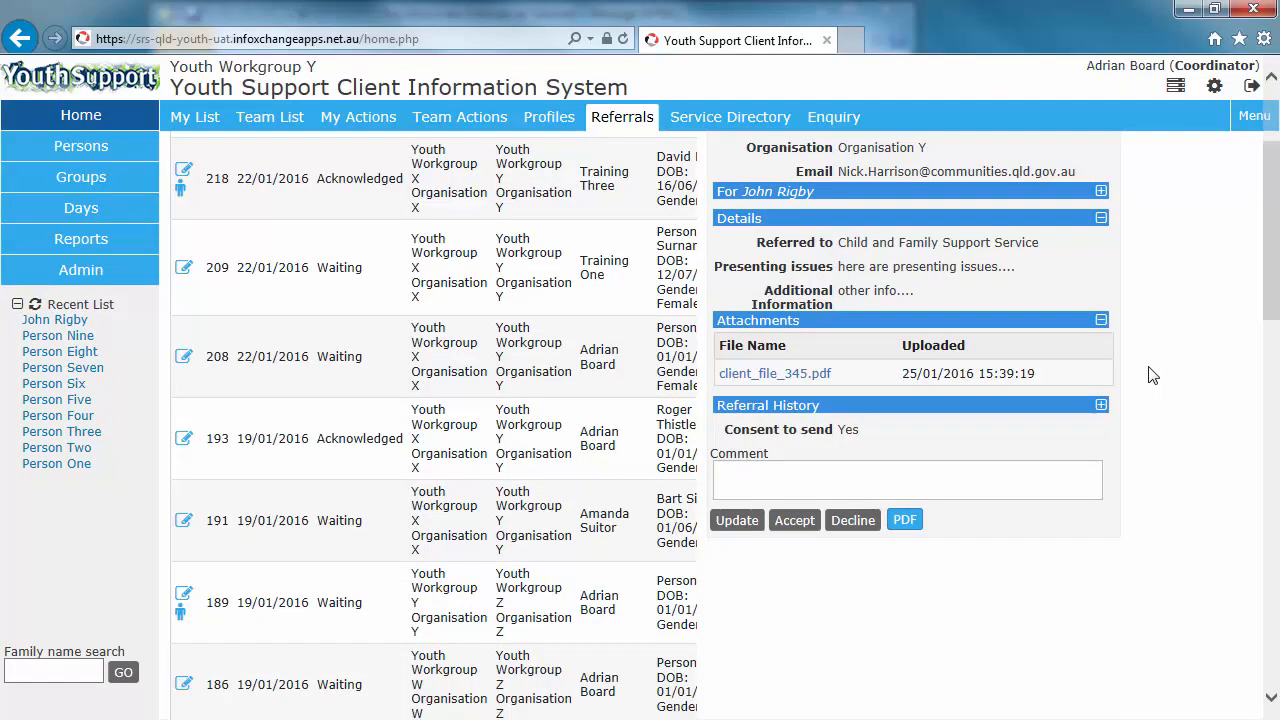
click(796, 520)
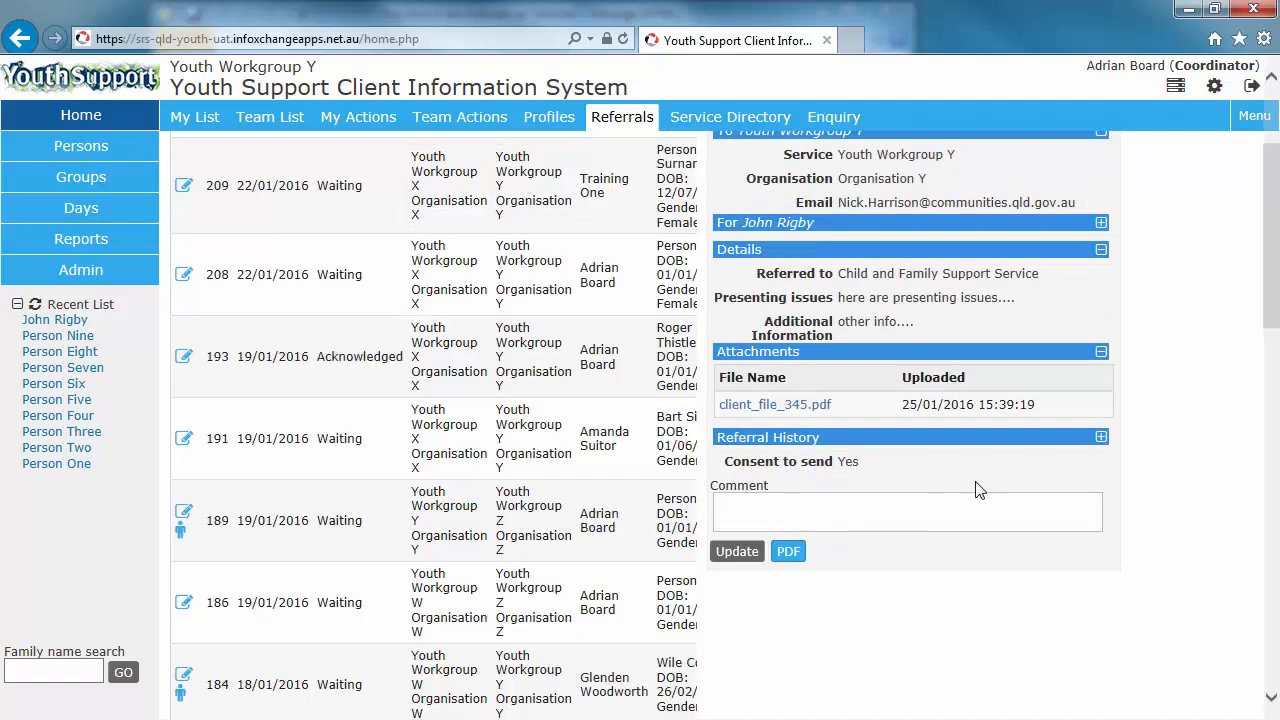
scroll(1110, 428, up, 1)
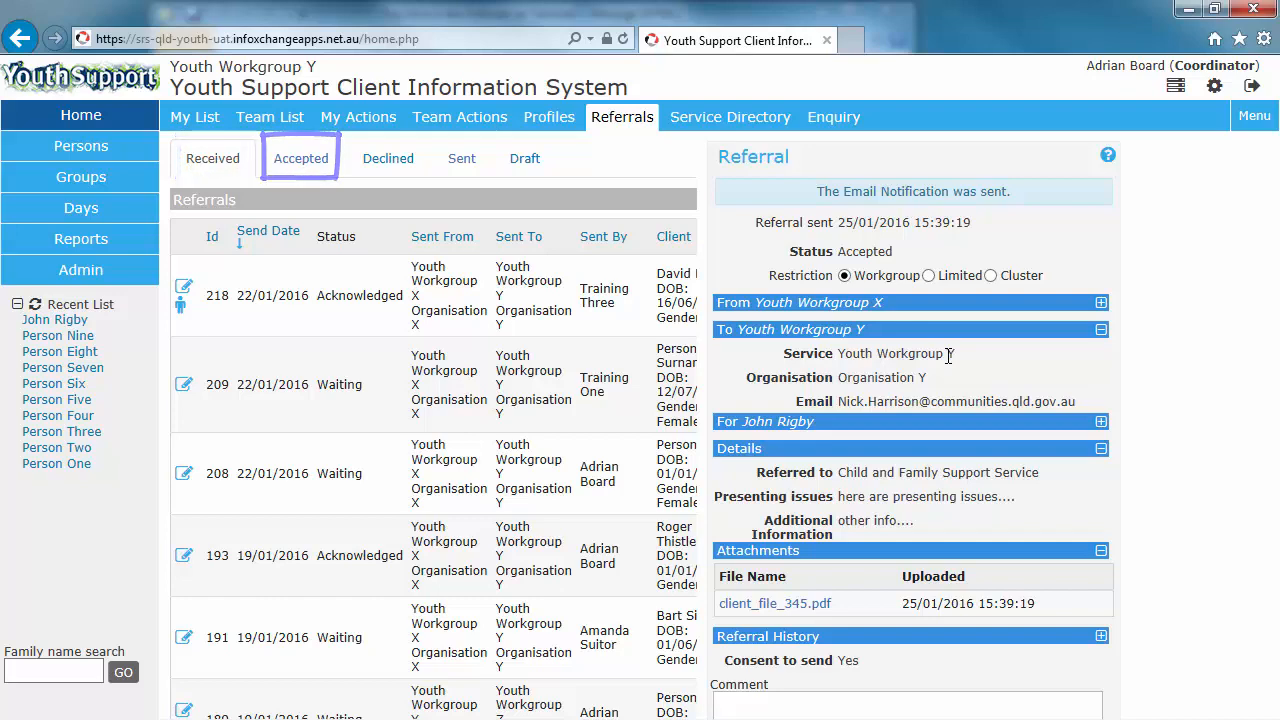
Step: View the Accepted referrals tab and the accepted referral's details
click(294, 172)
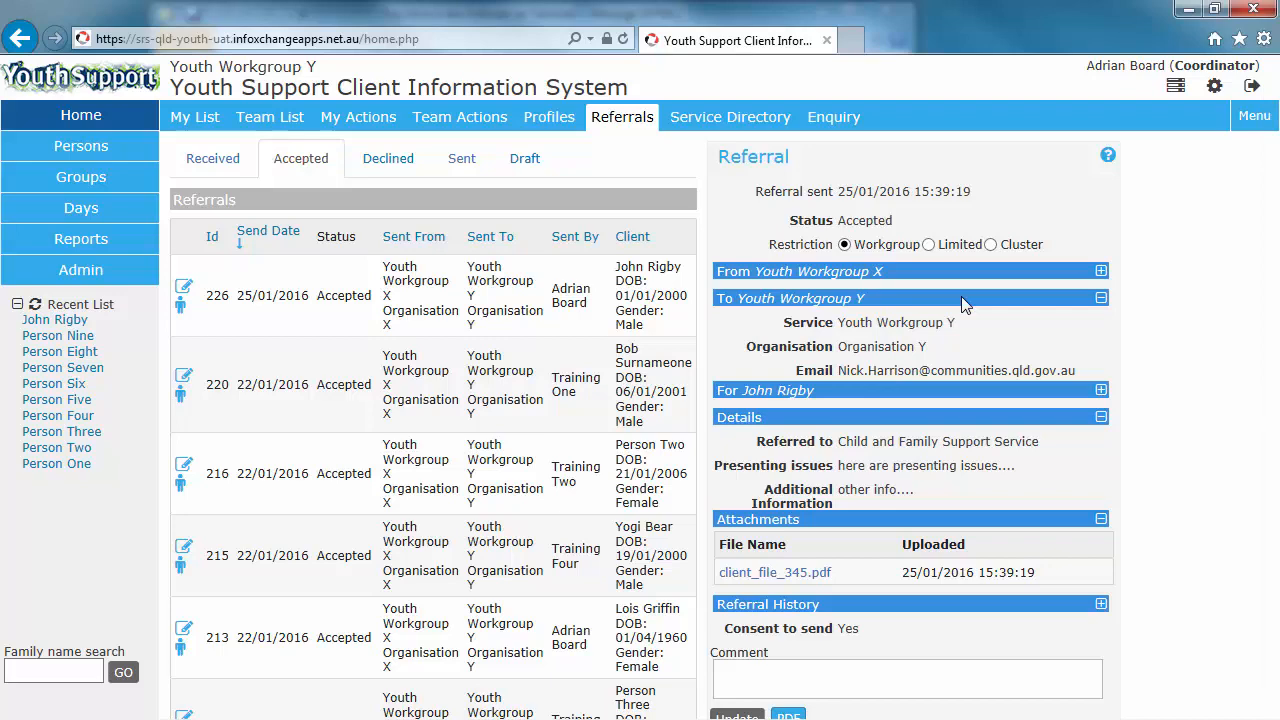
scroll(1068, 288, down, 2)
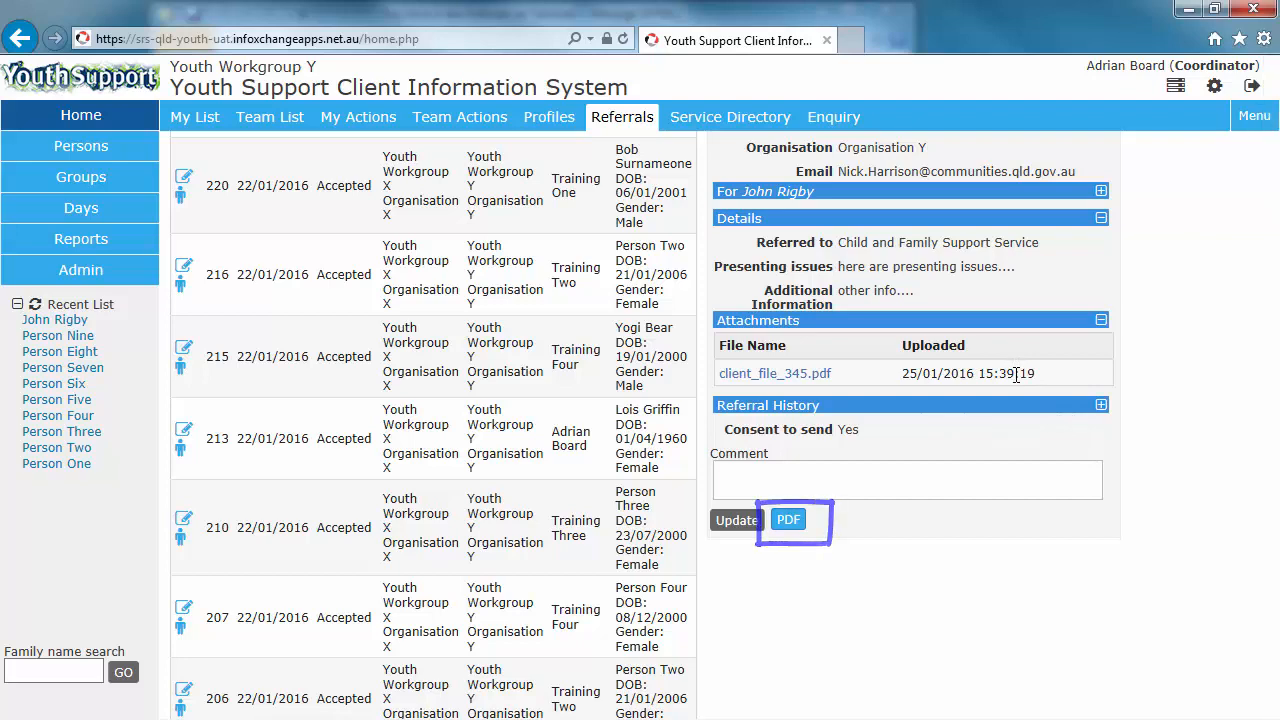
scroll(941, 395, up, 3)
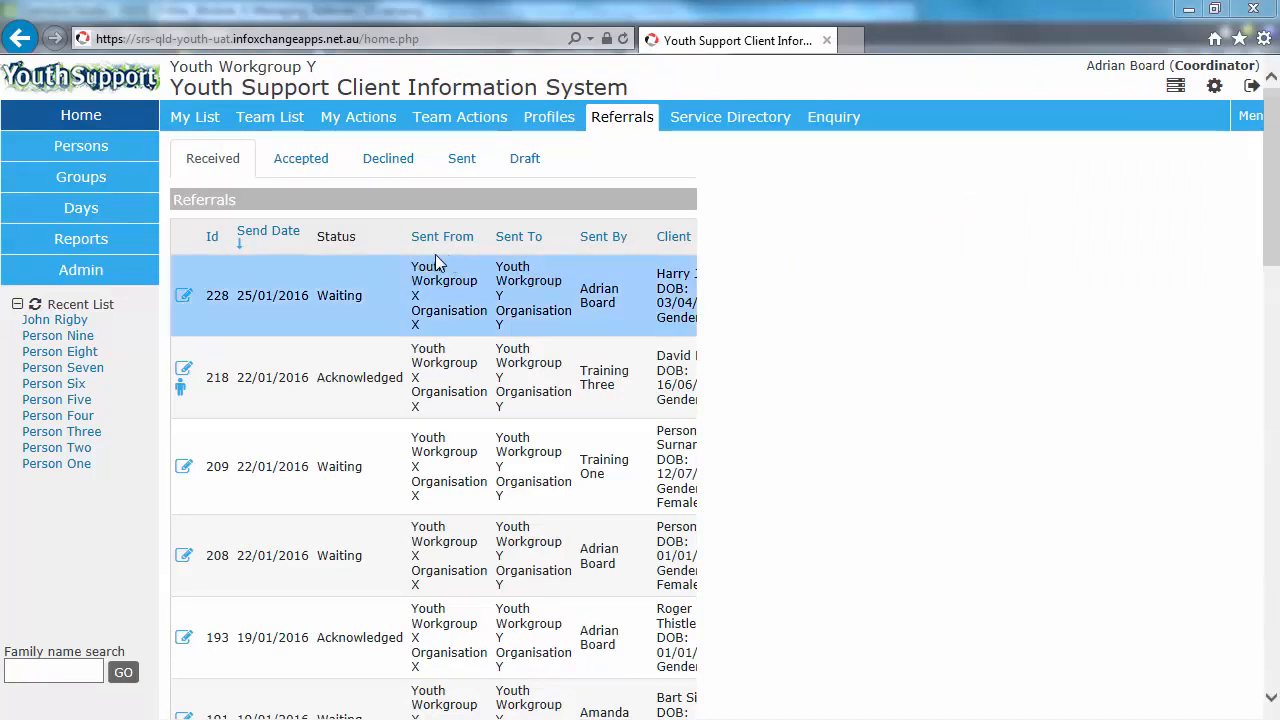
click(186, 299)
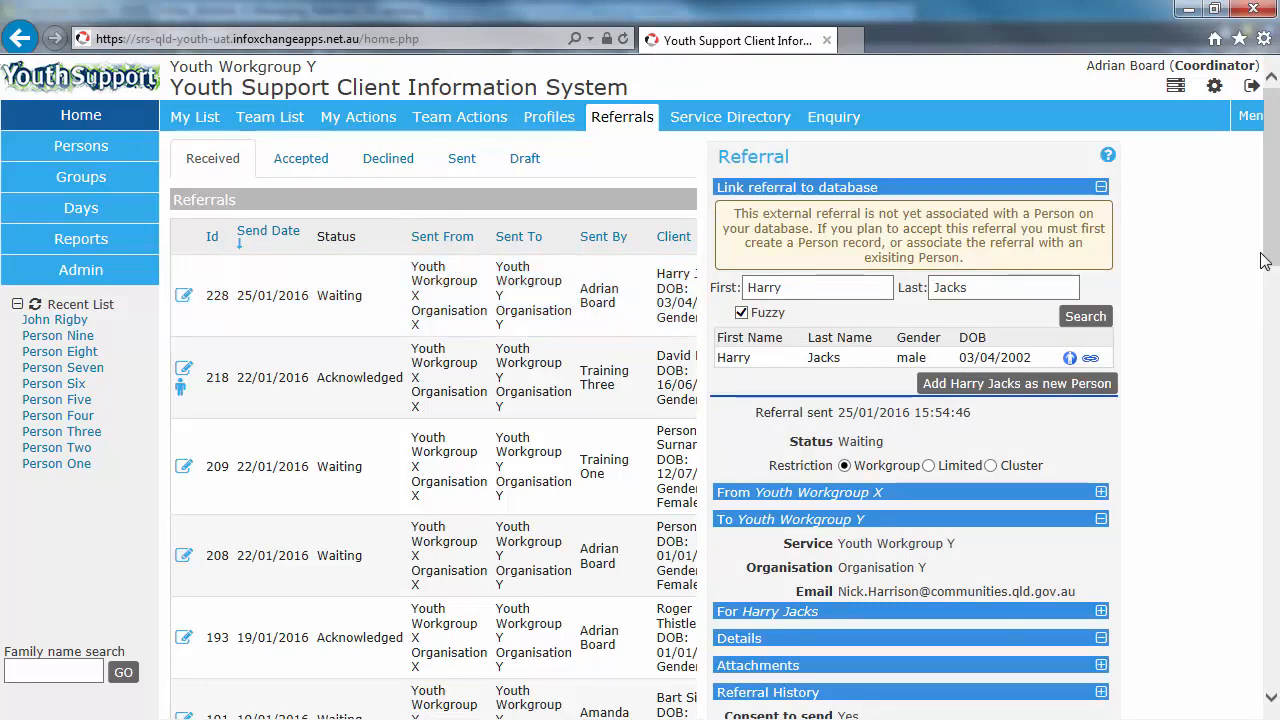
drag(1266, 258, 1276, 345)
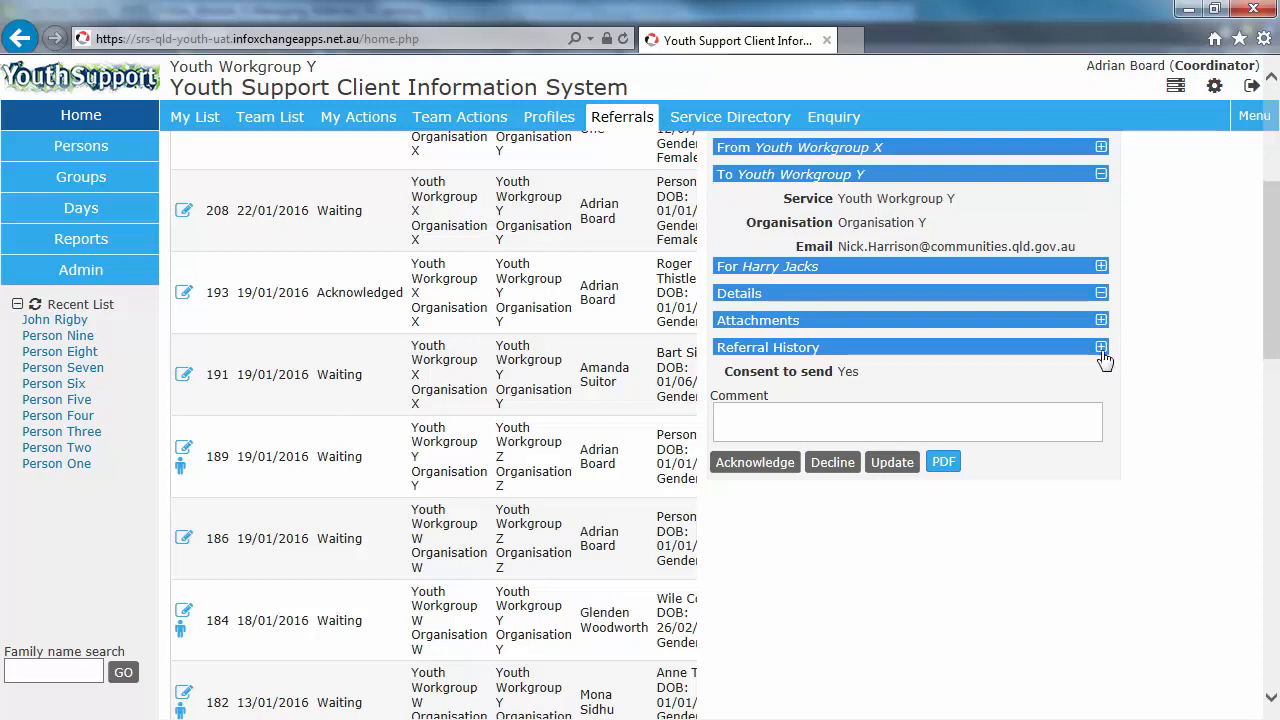
click(826, 462)
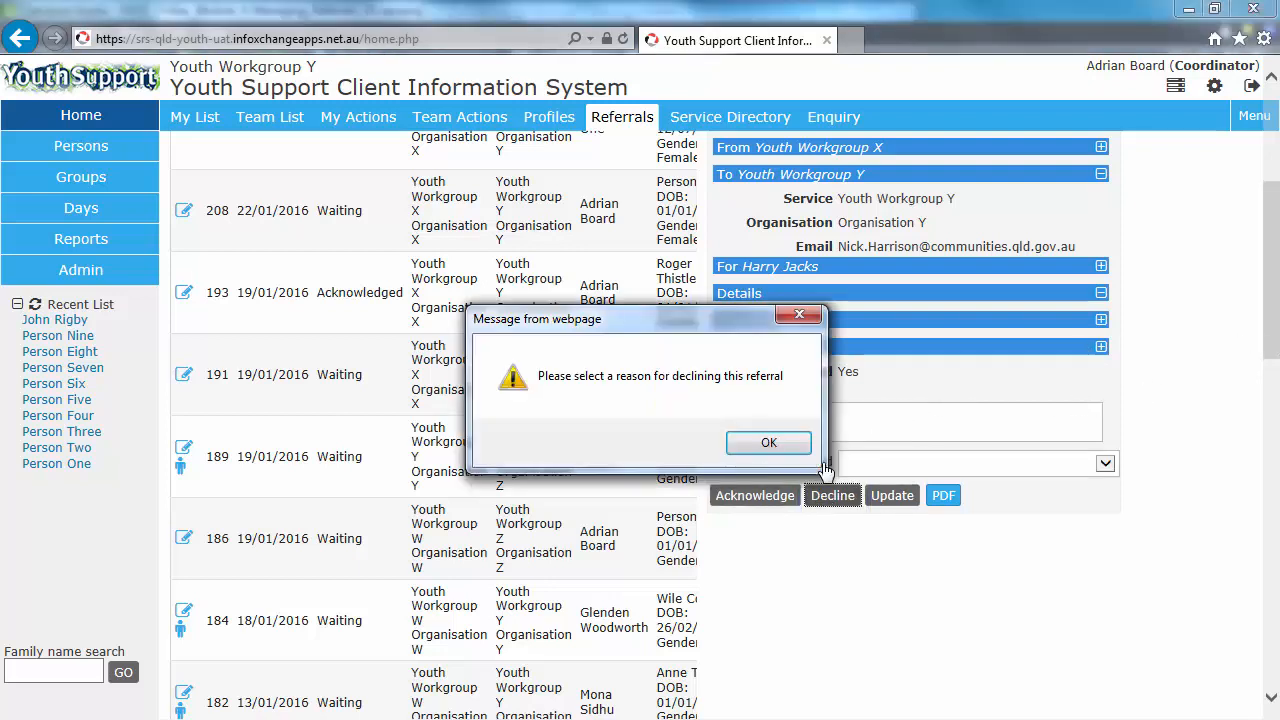
click(768, 443)
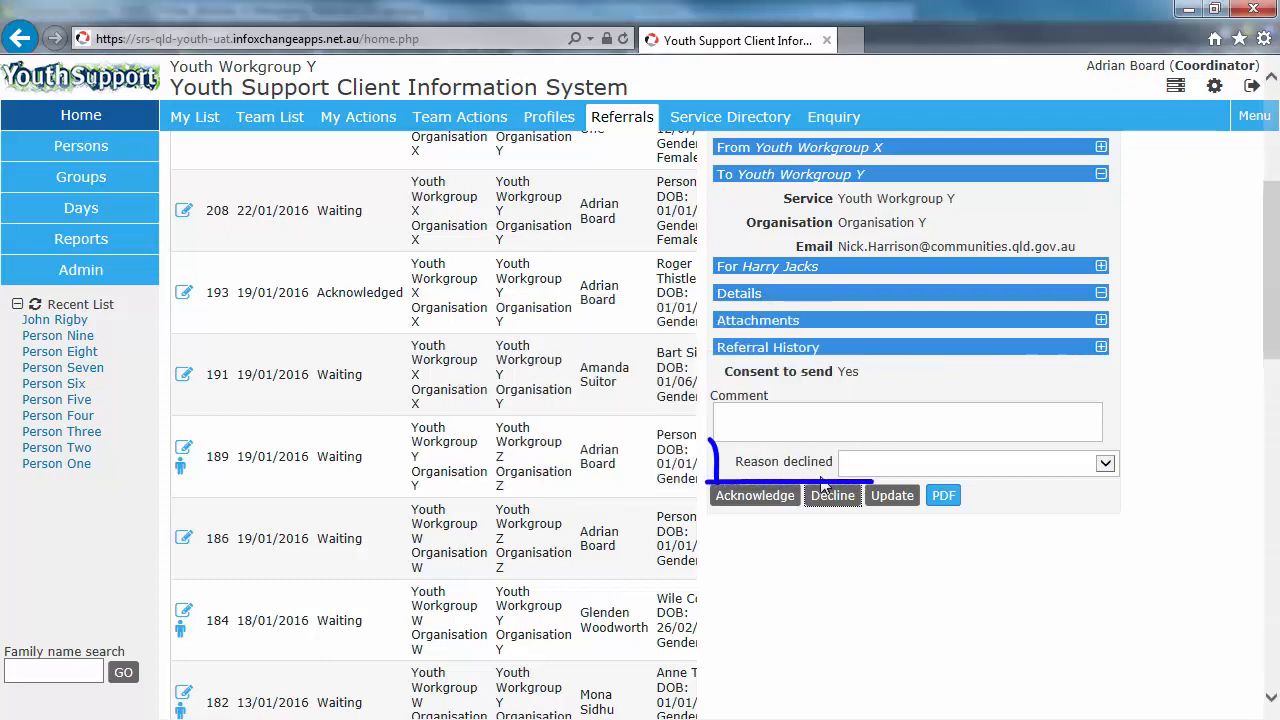
click(926, 467)
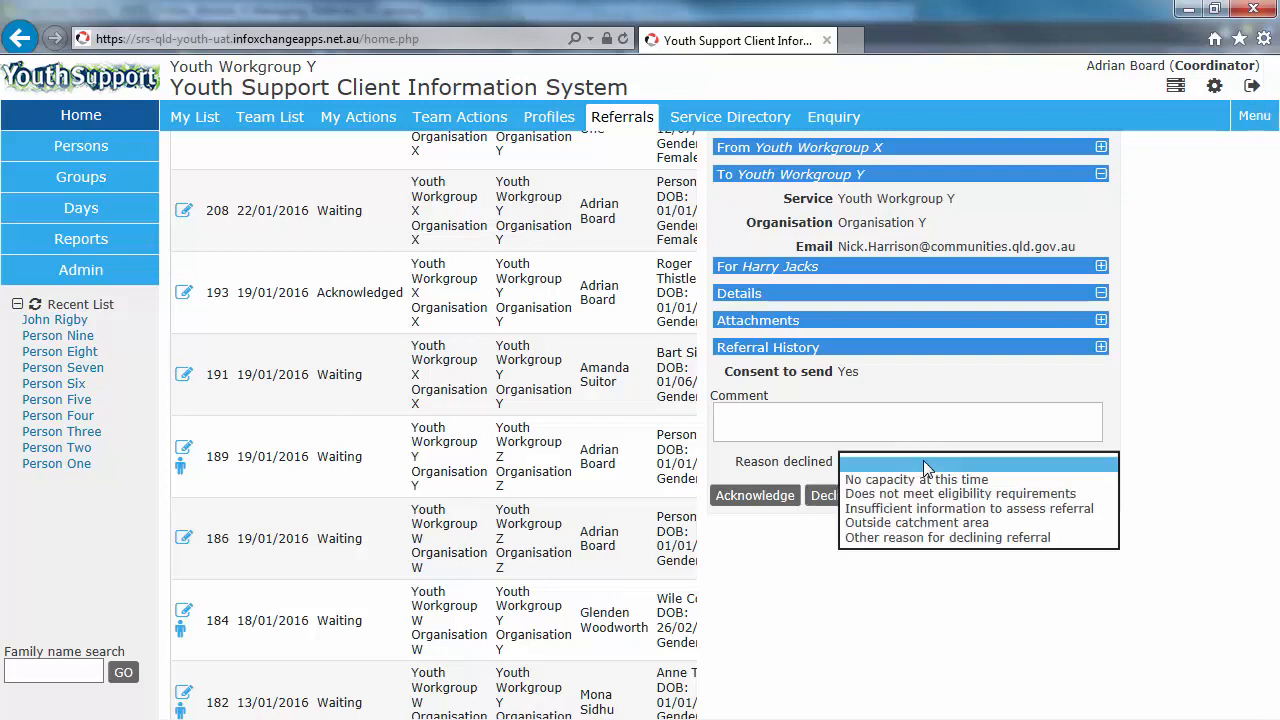
click(922, 480)
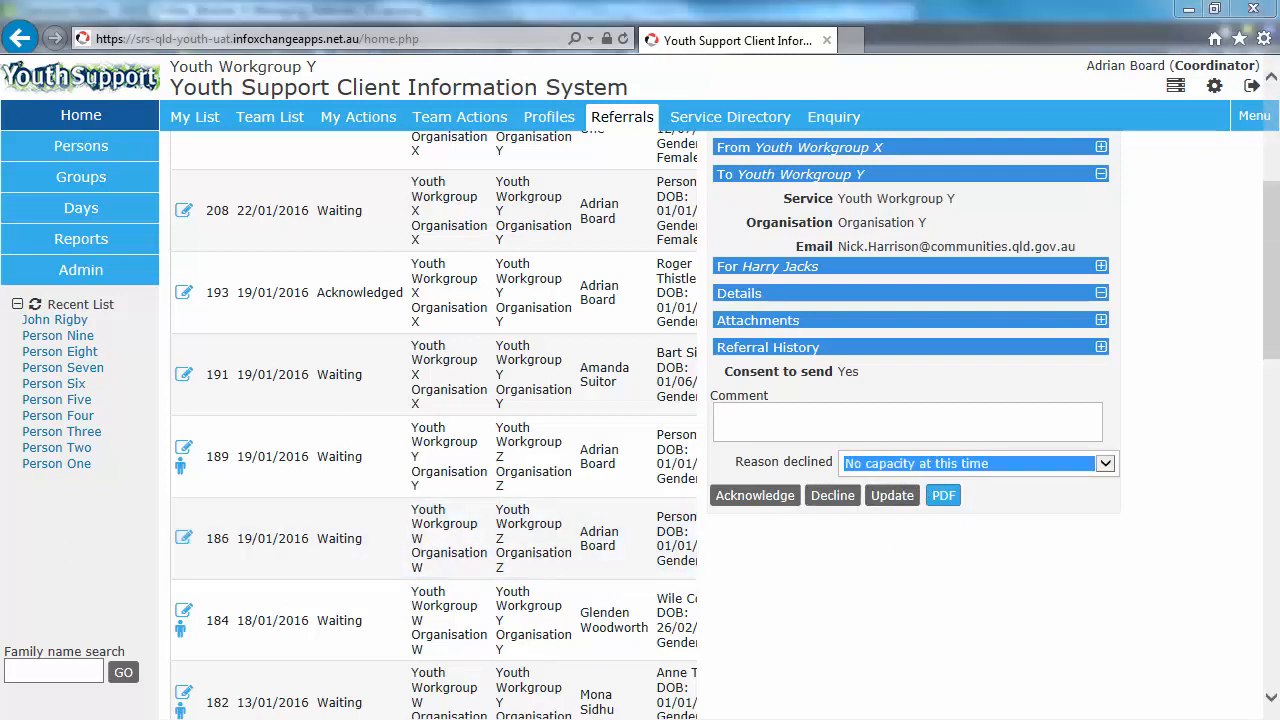
click(833, 496)
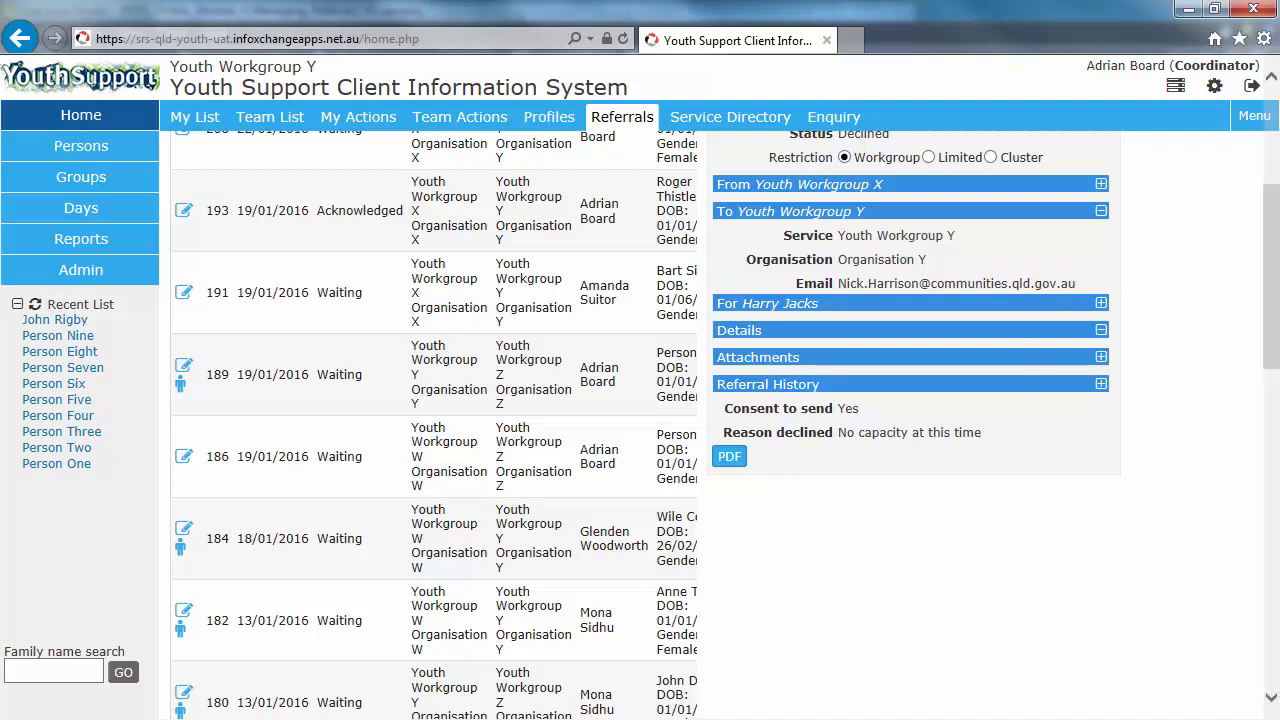
Step: Review the declined referral's status and open the Declined referrals tab
scroll(1275, 248, up, 1)
scroll(1275, 248, up, 1)
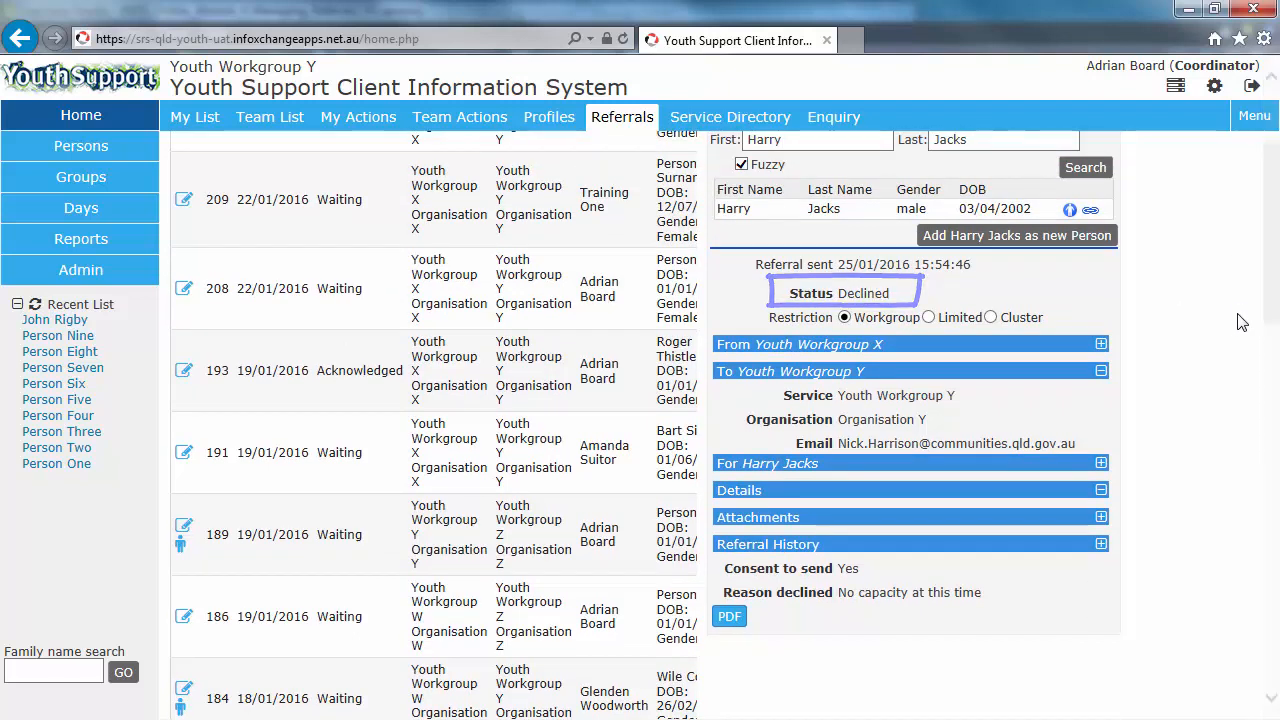
scroll(1238, 324, up, 3)
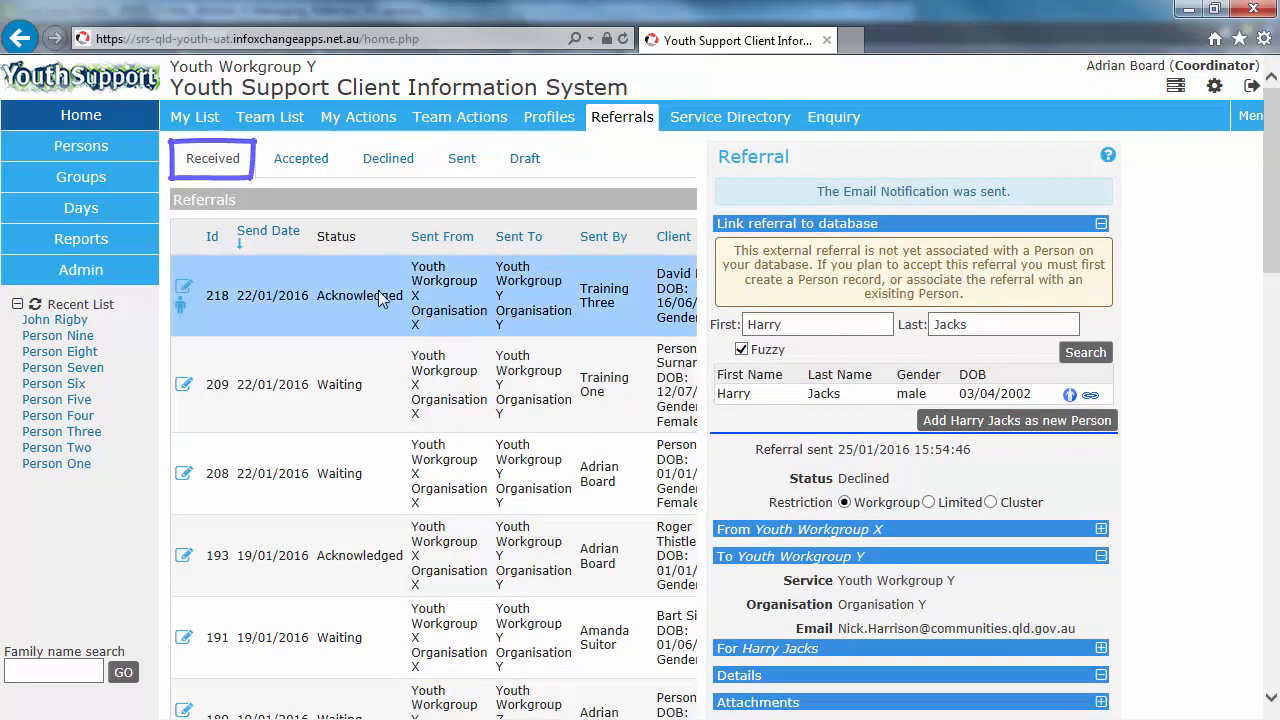
click(389, 162)
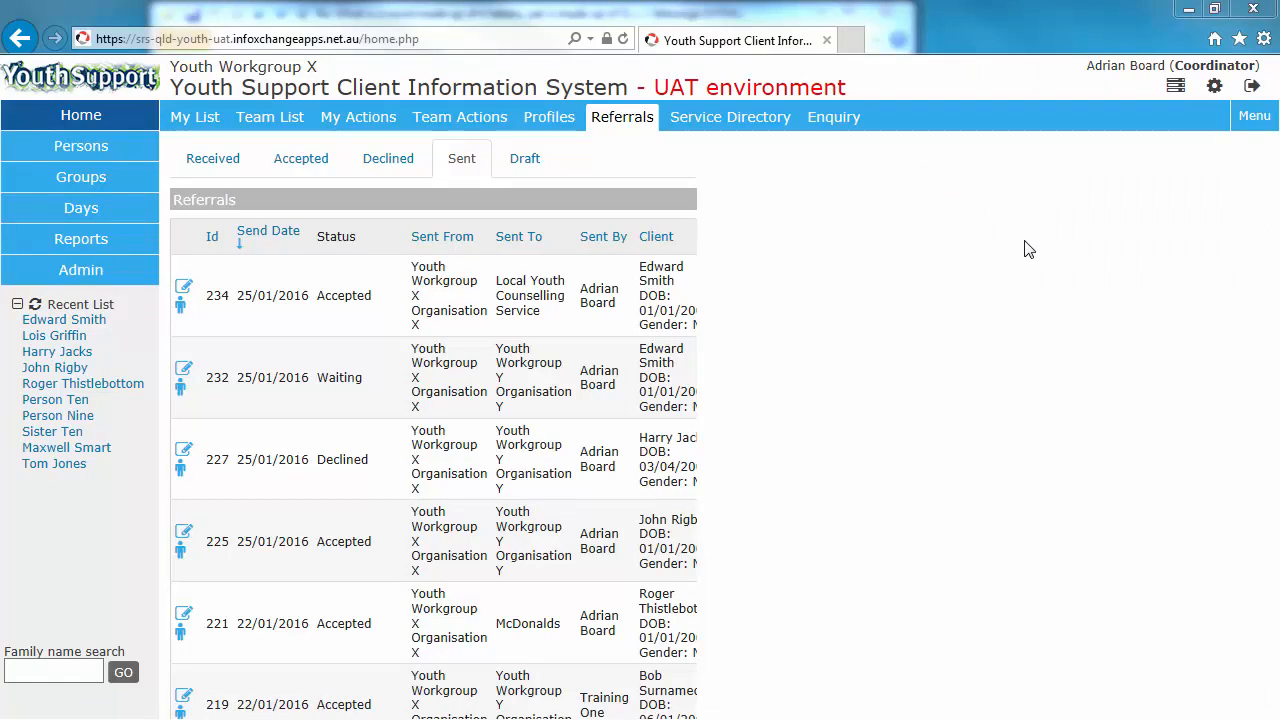
click(83, 322)
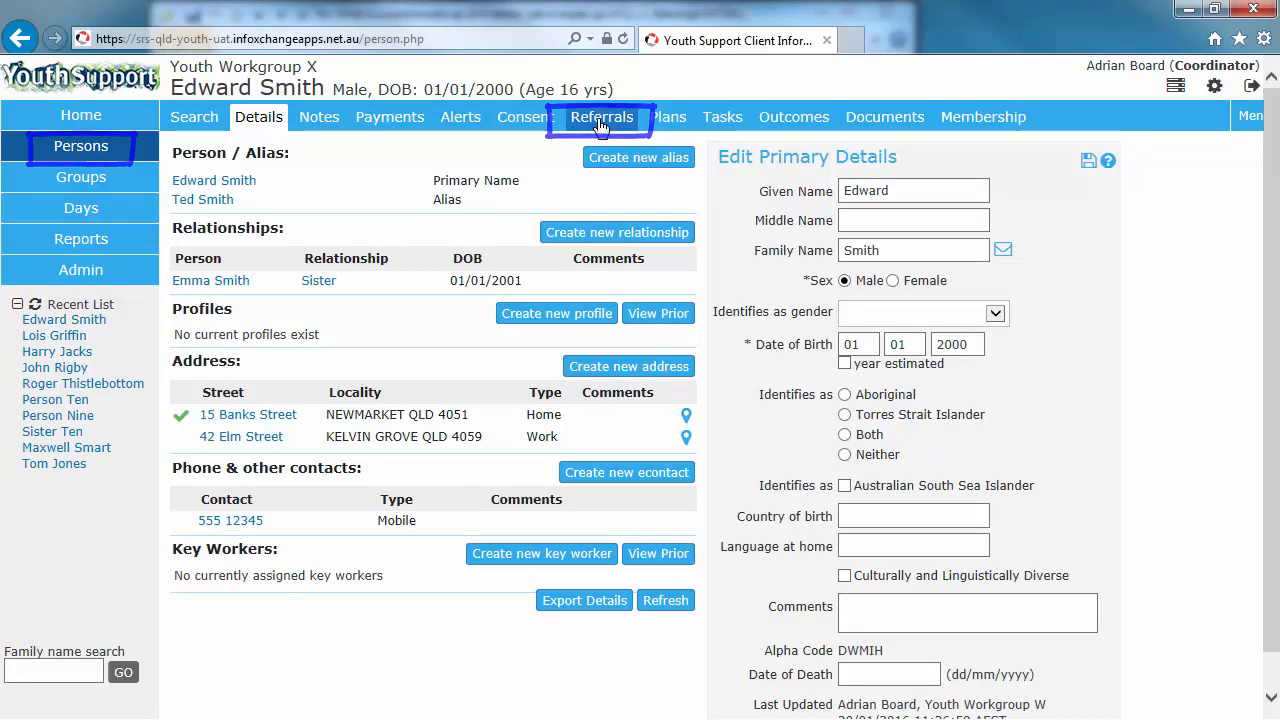
click(601, 123)
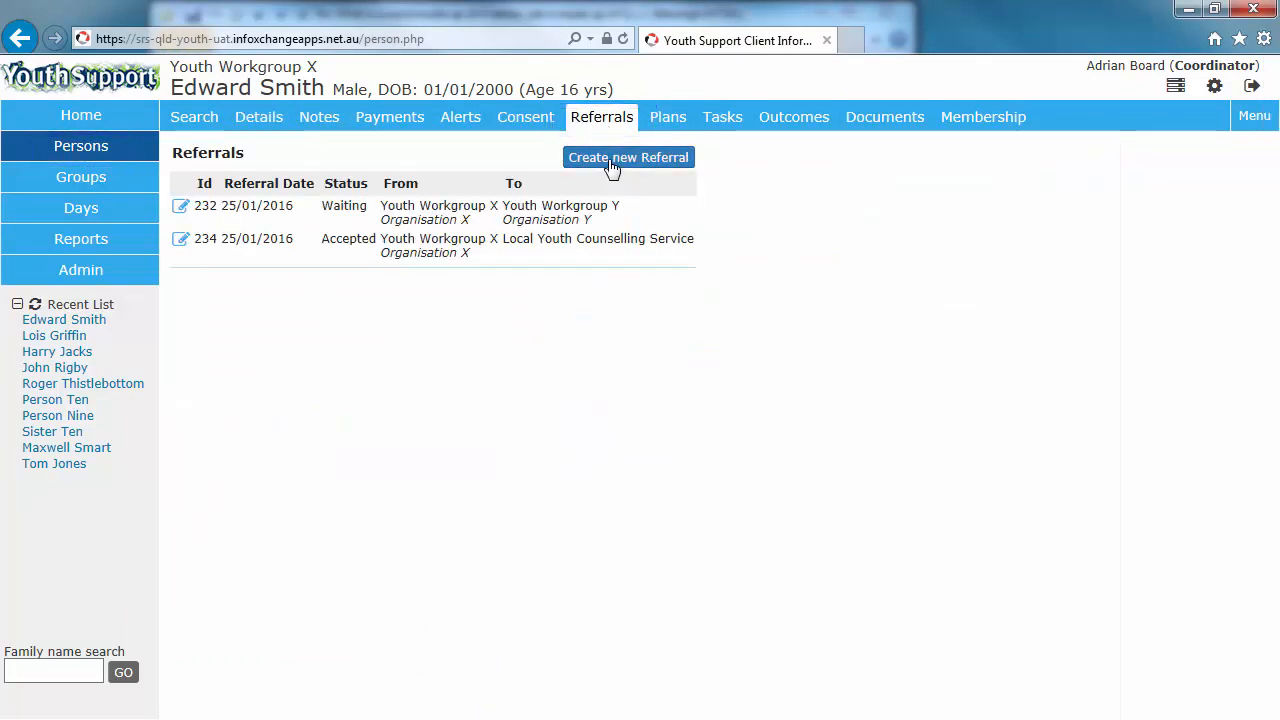
click(612, 160)
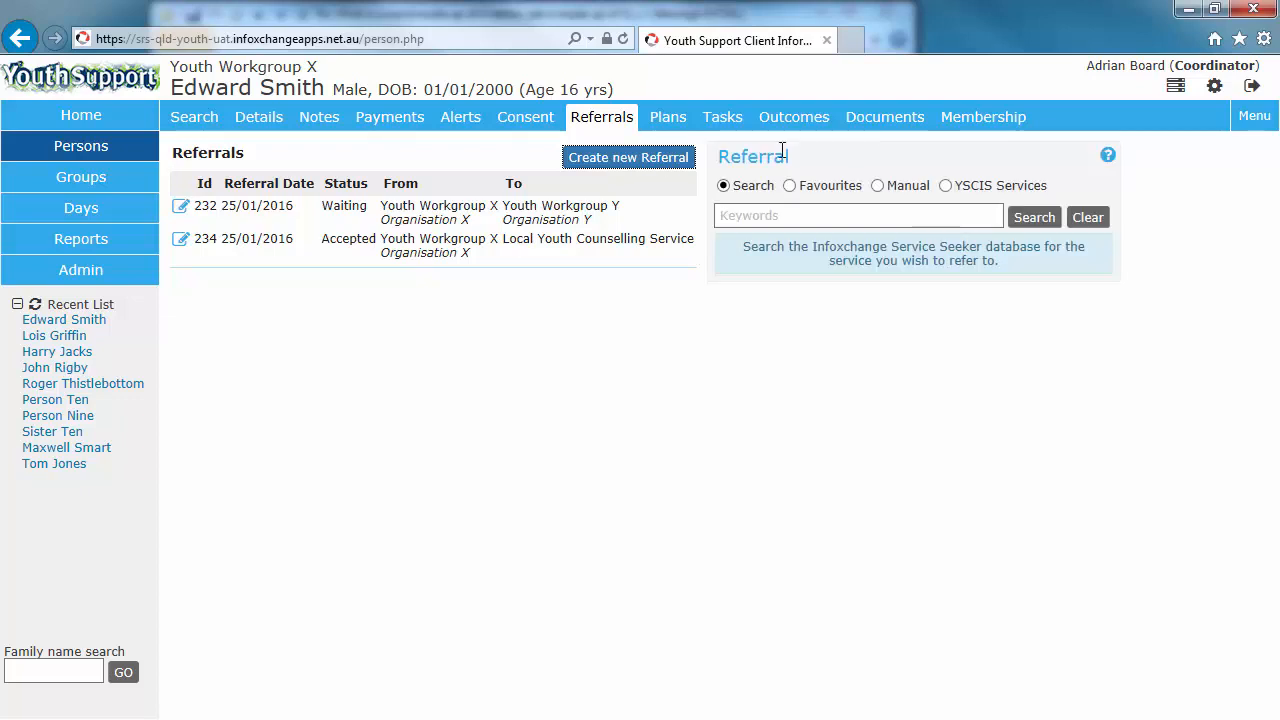
Step: Examine the referral destination options: YSCIS Services, Manual, Search and Favourites
click(946, 187)
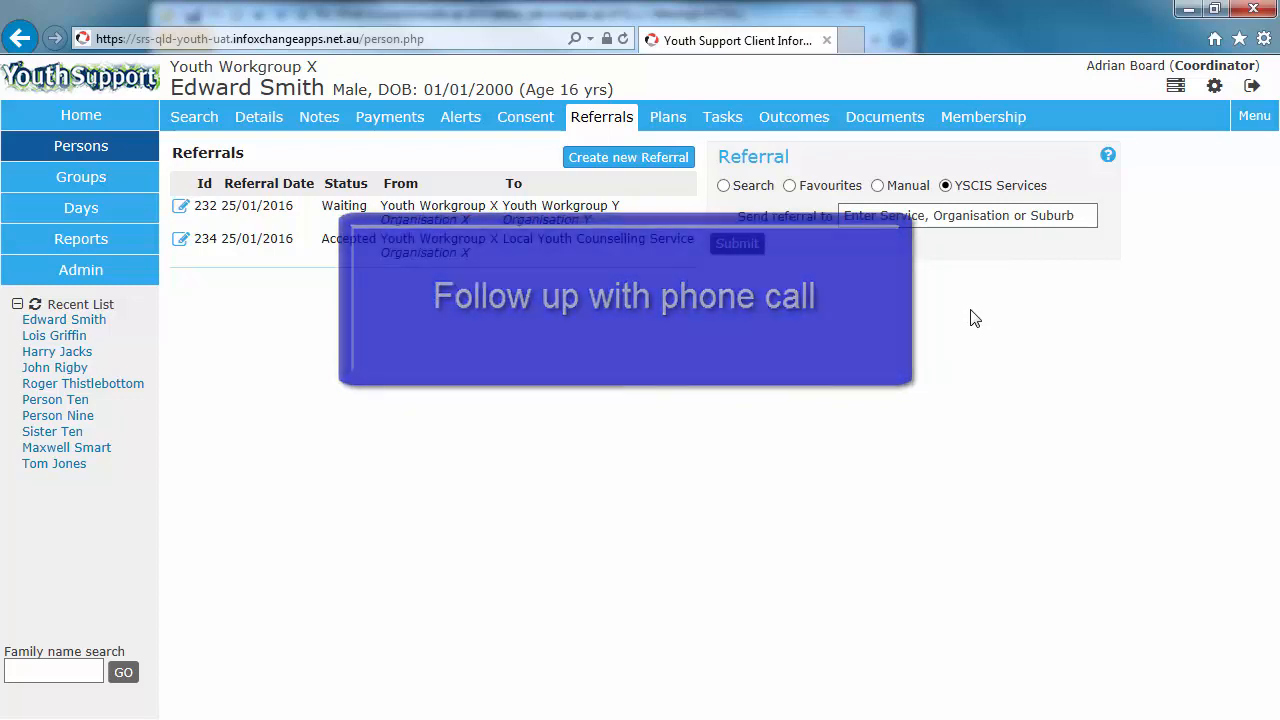
click(878, 186)
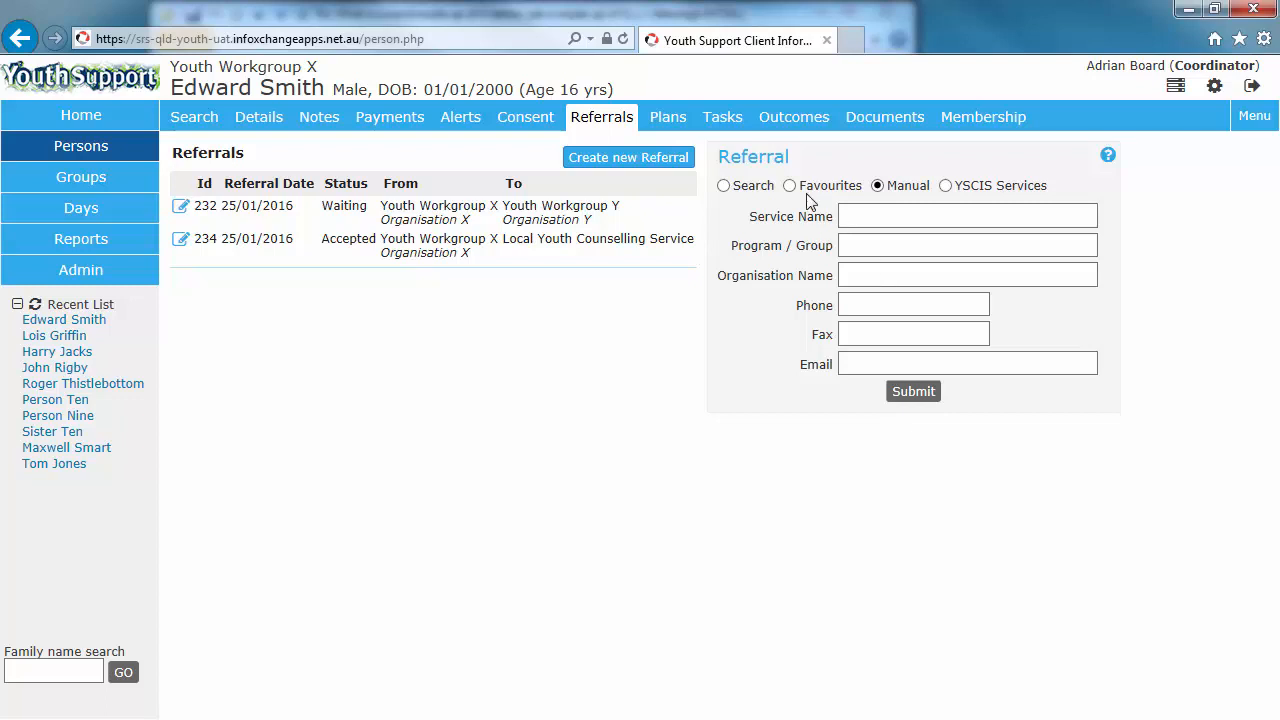
click(724, 186)
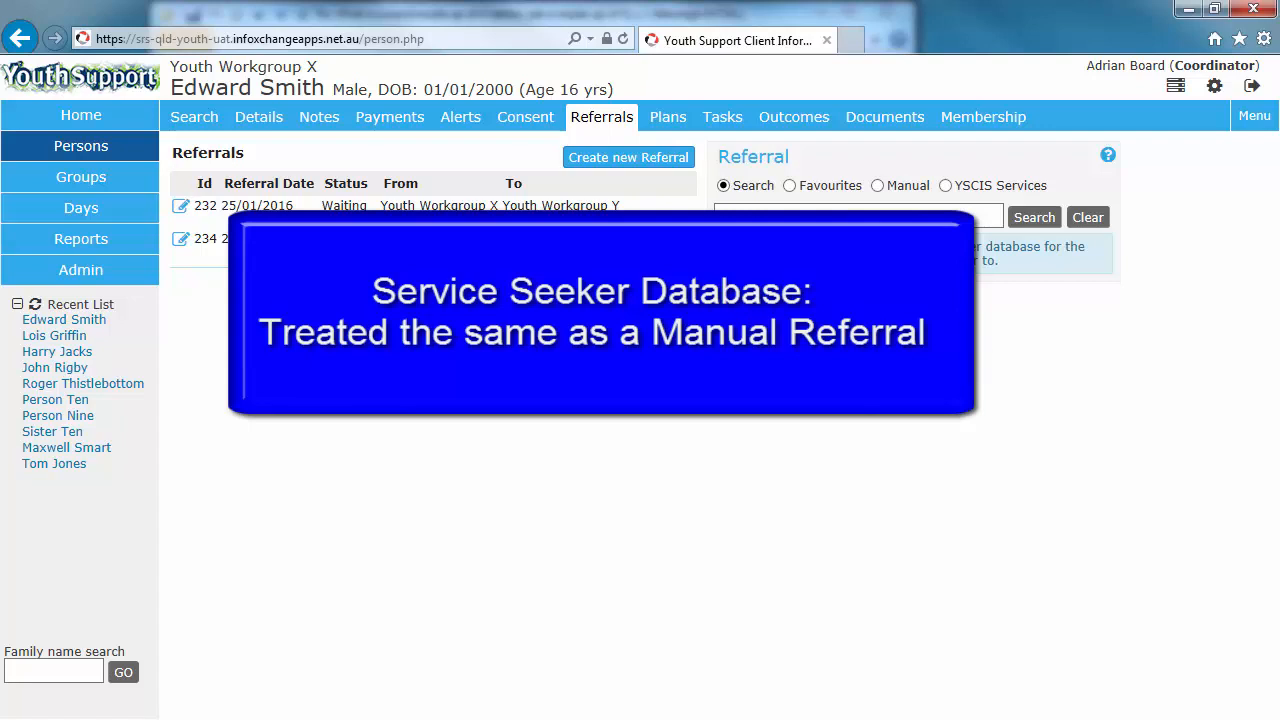
click(791, 186)
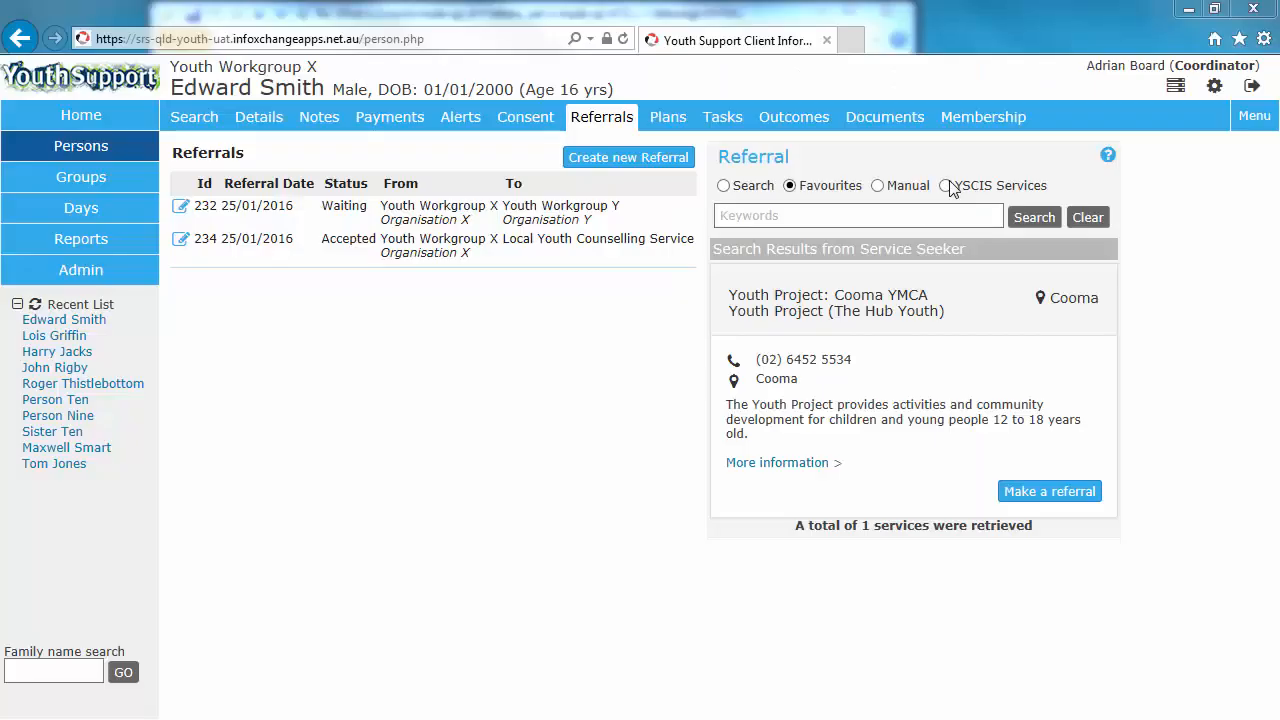
Step: Address the referral to the YSCIS service Youth Workgroup Y by searching for work, and submit it
click(946, 186)
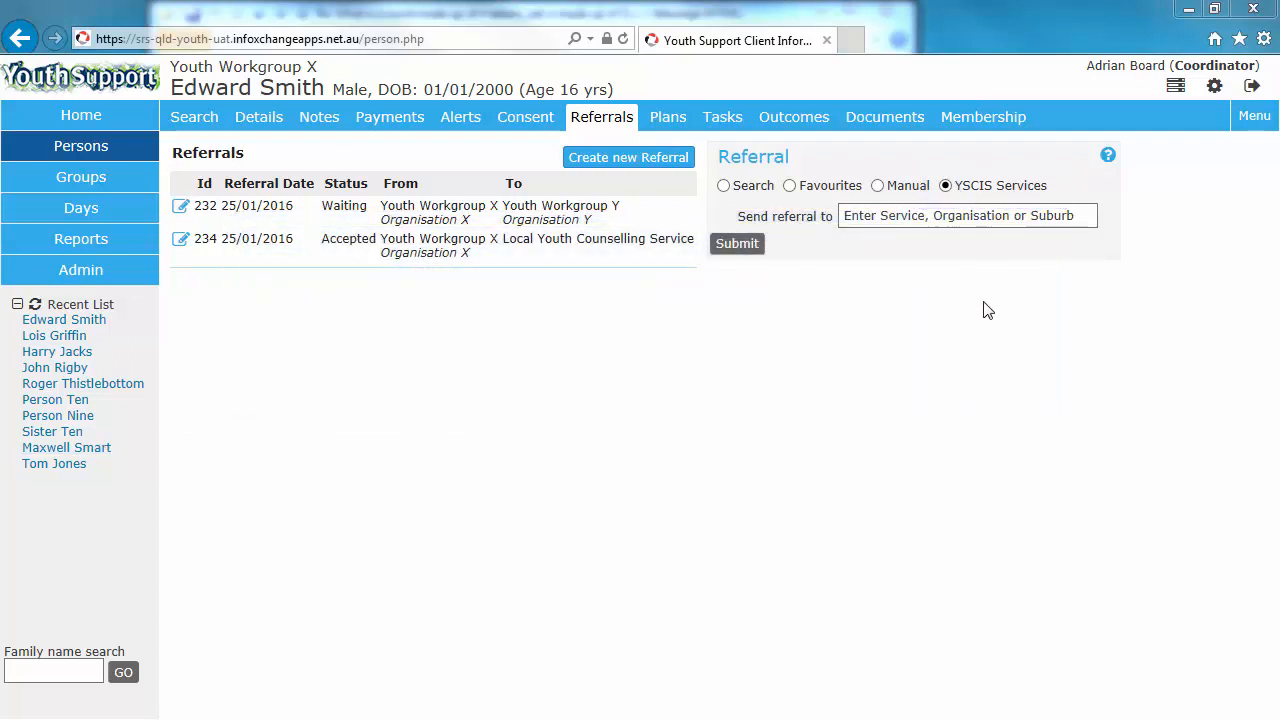
click(896, 214)
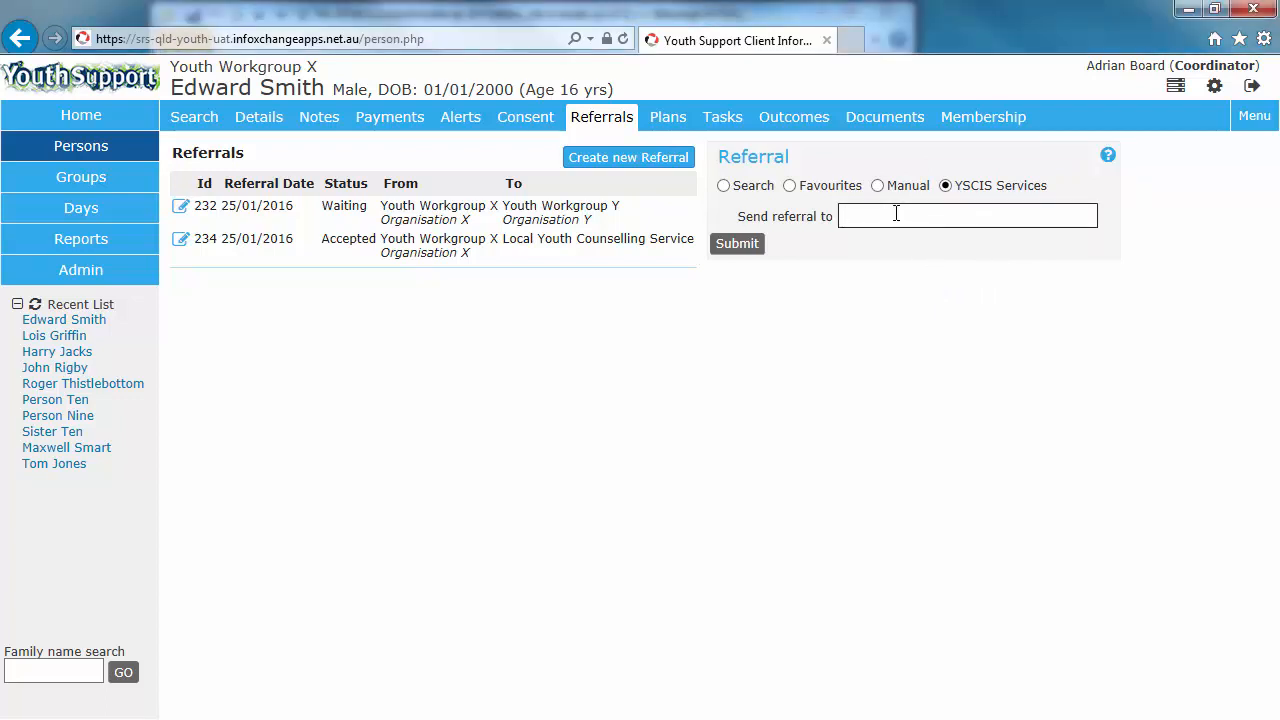
text(work)
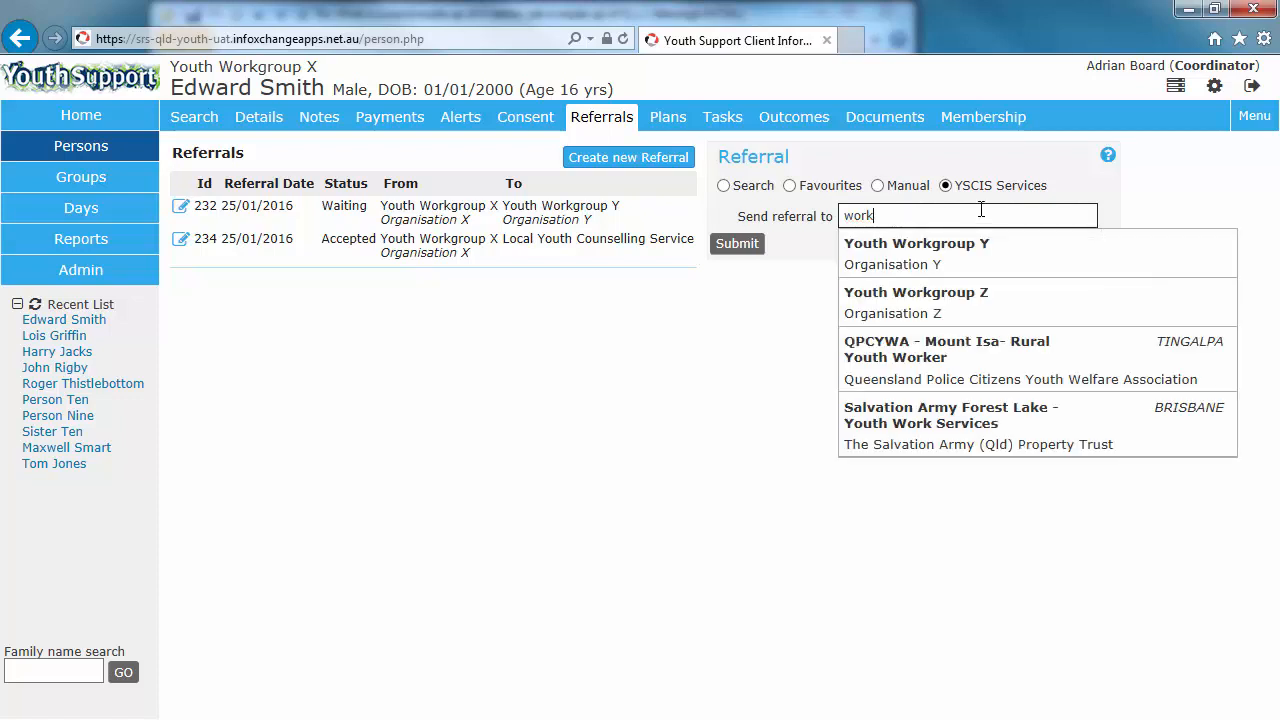
click(925, 255)
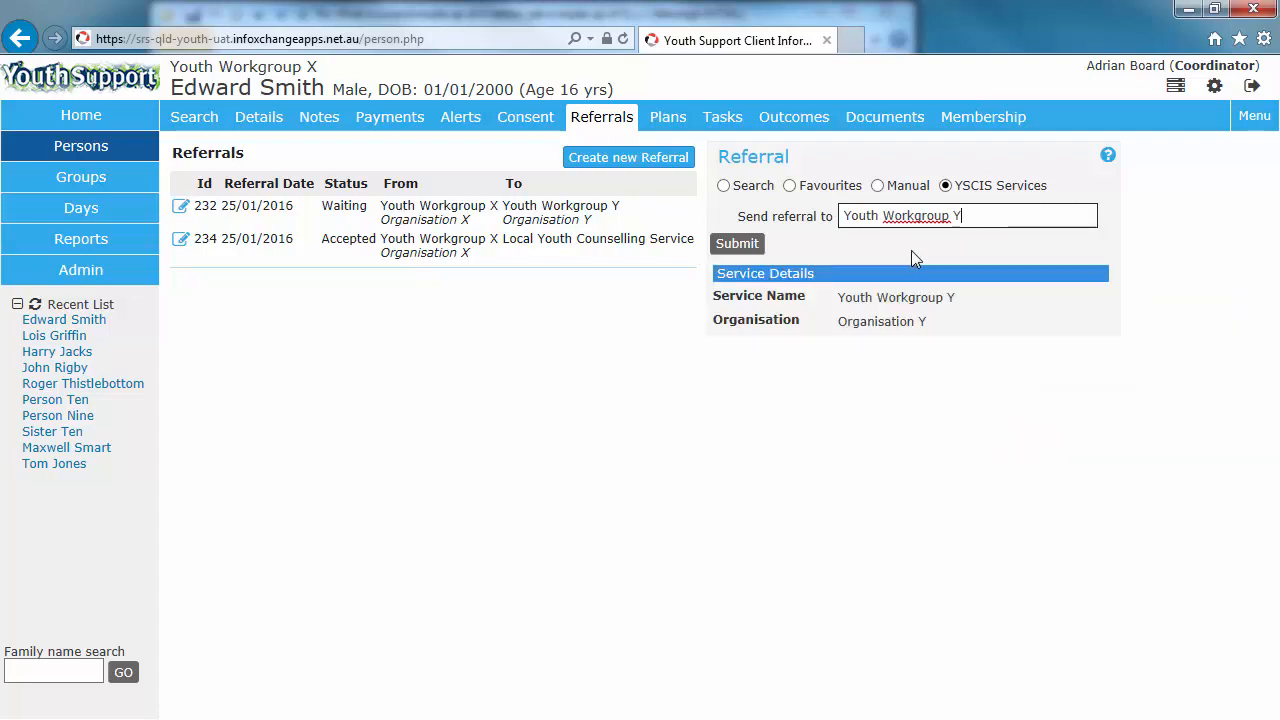
click(742, 246)
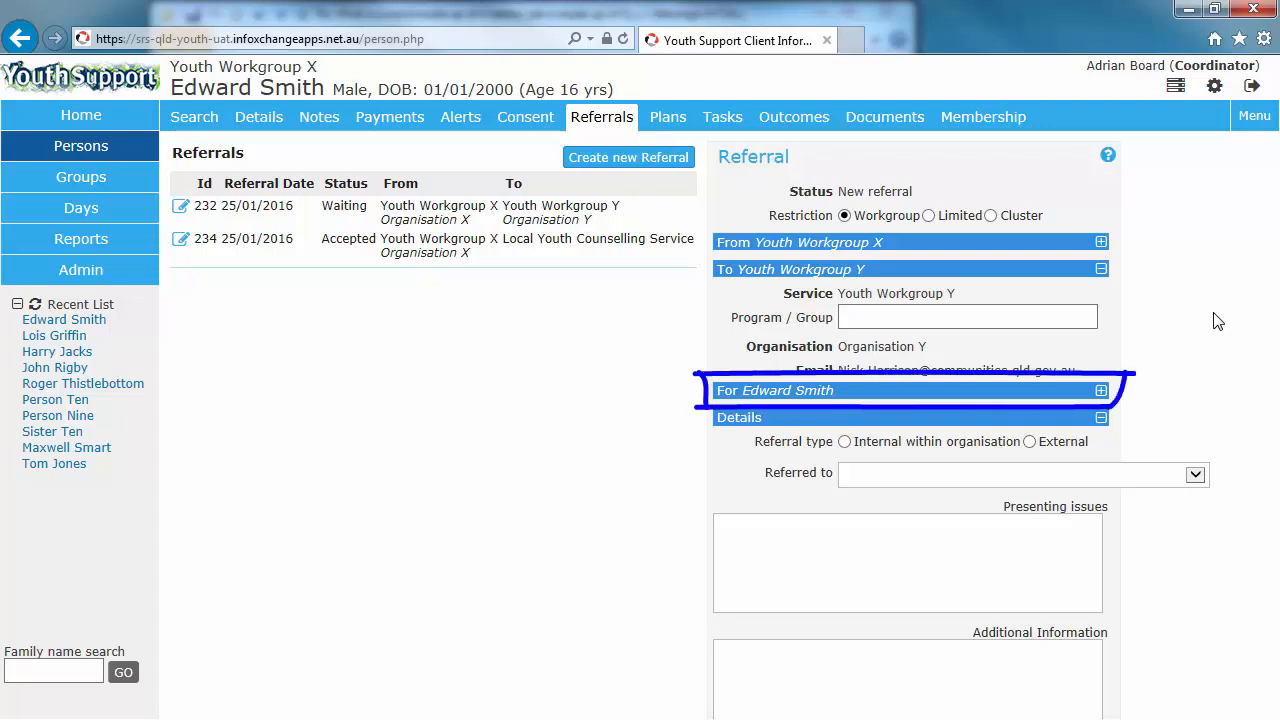
Step: Set the referral type to External and Referred to as Other Youth Service after checking the client section
click(1101, 390)
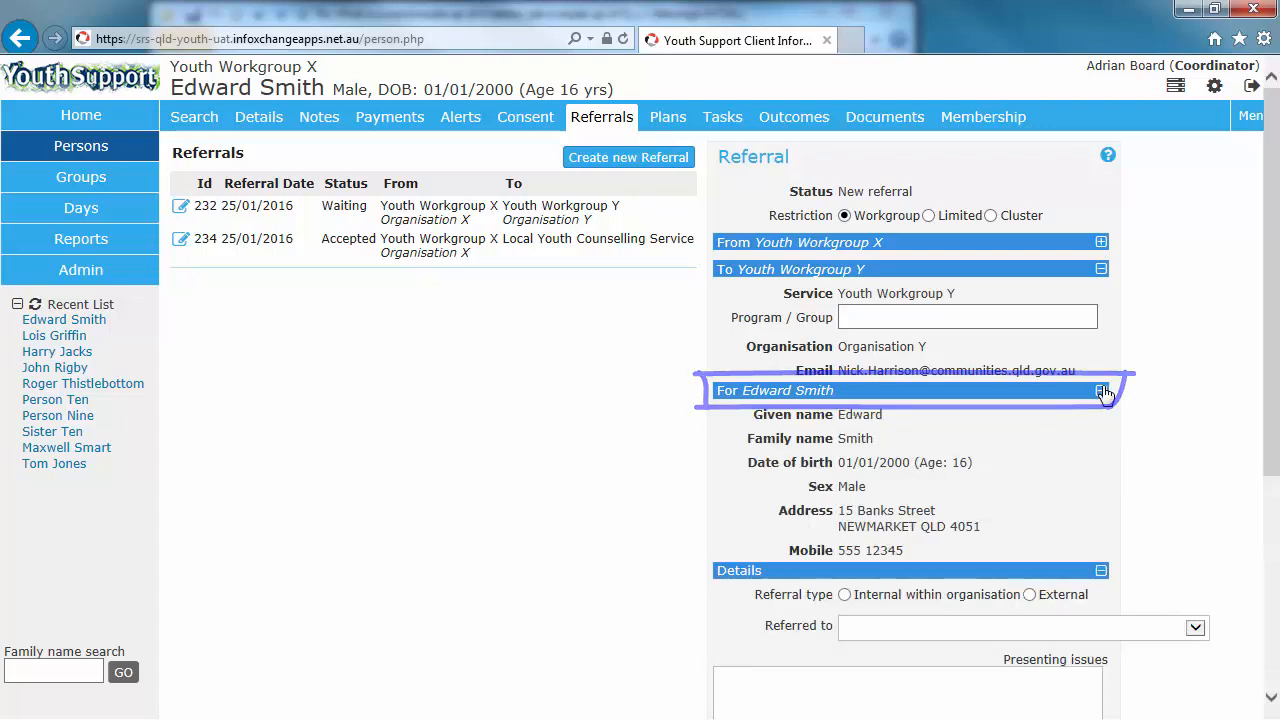
click(1102, 391)
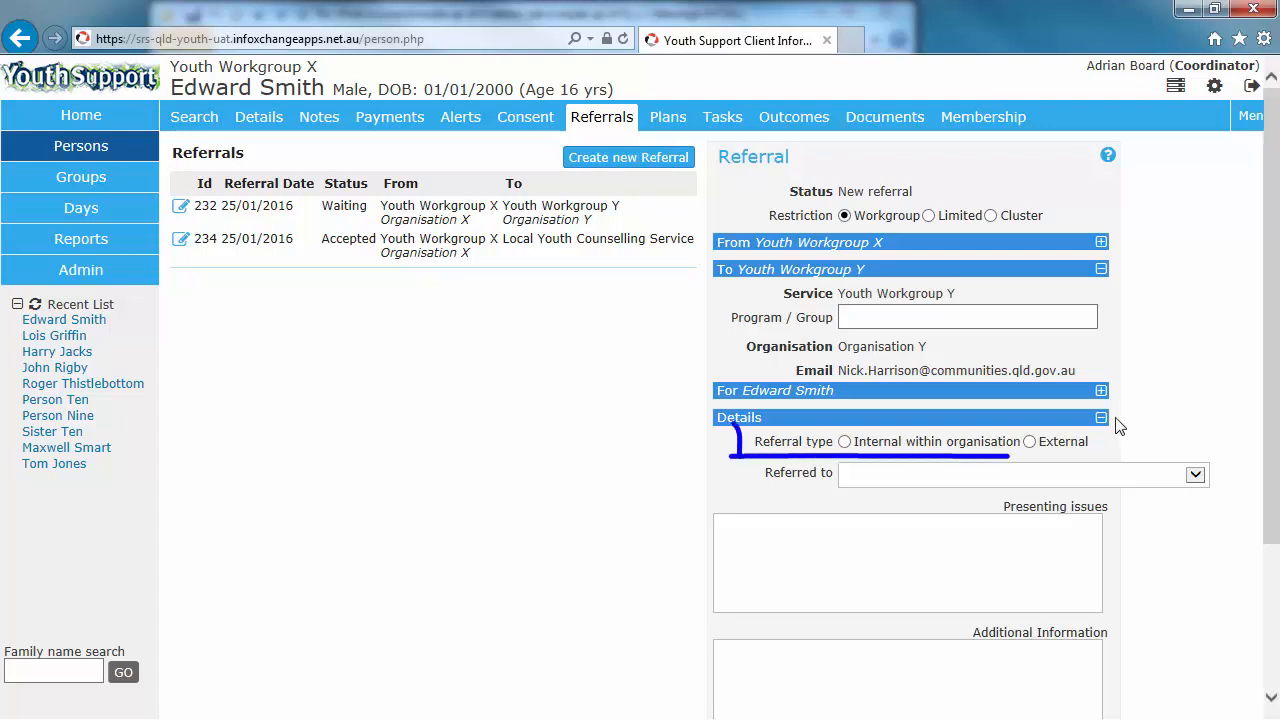
click(1030, 442)
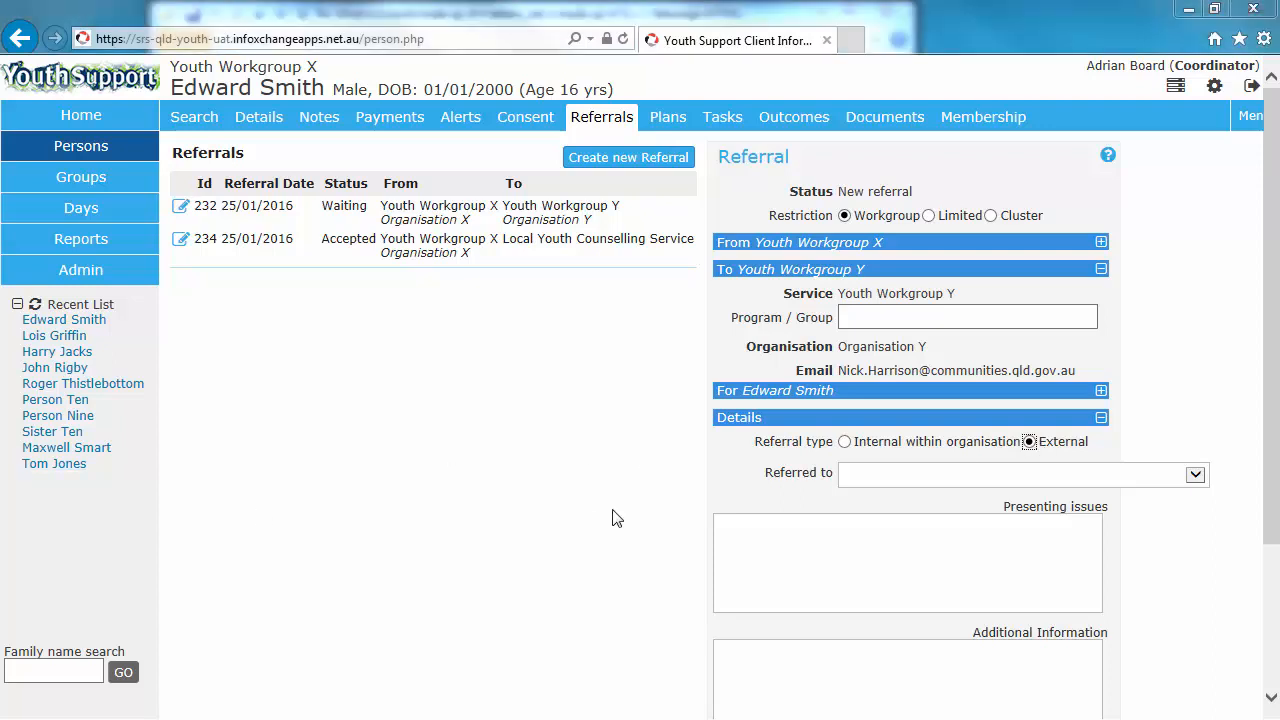
click(898, 482)
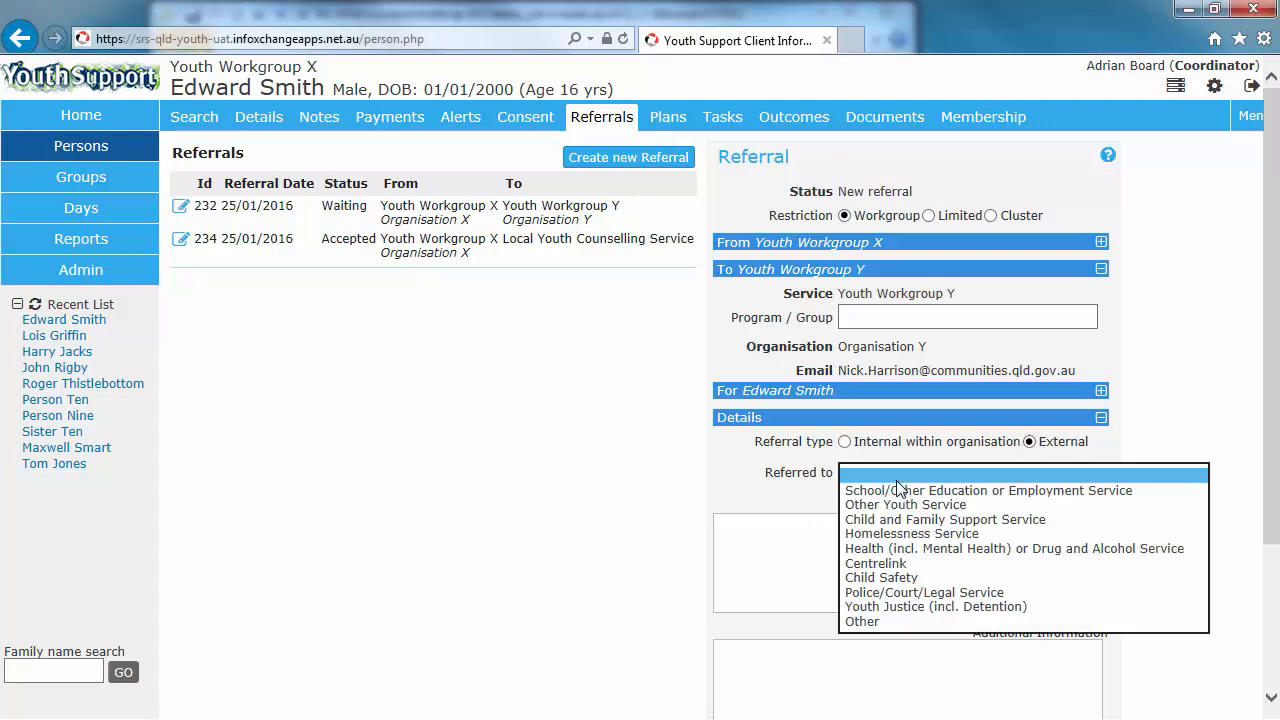
click(949, 506)
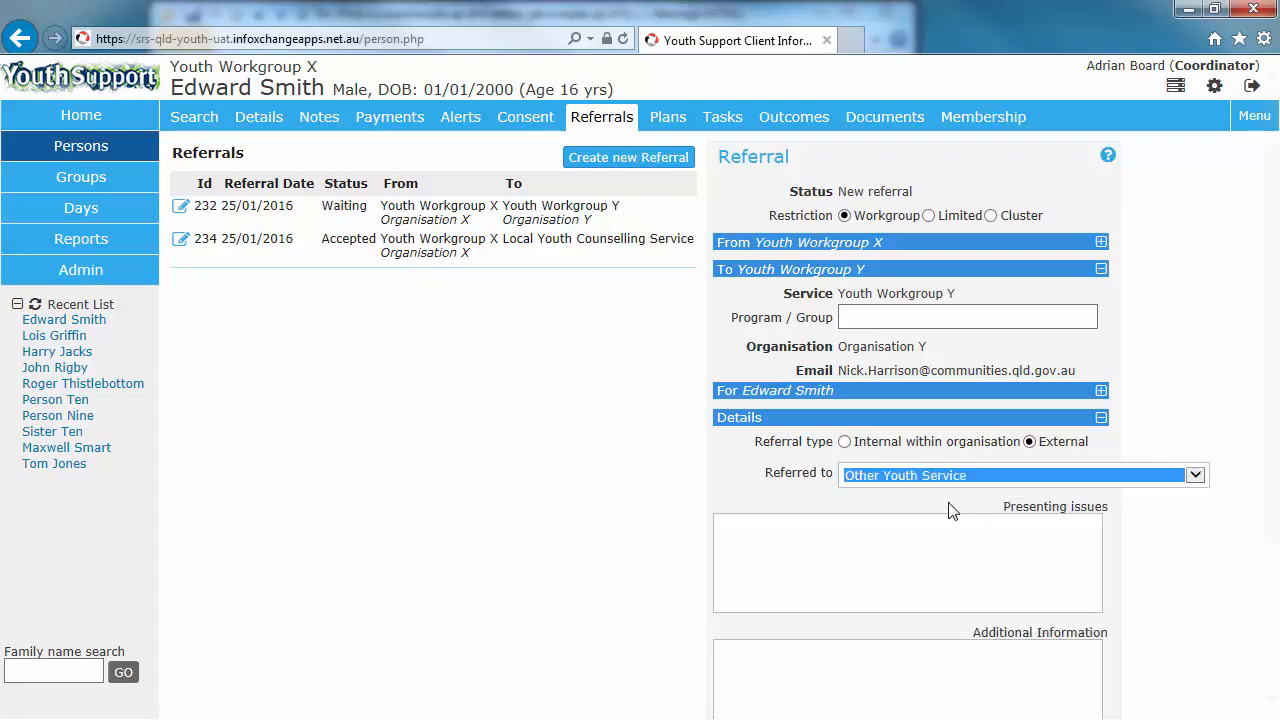
Step: Paste the presenting issues describing Edward's substance use, housing instability, mental health and school non-attendance
click(927, 533)
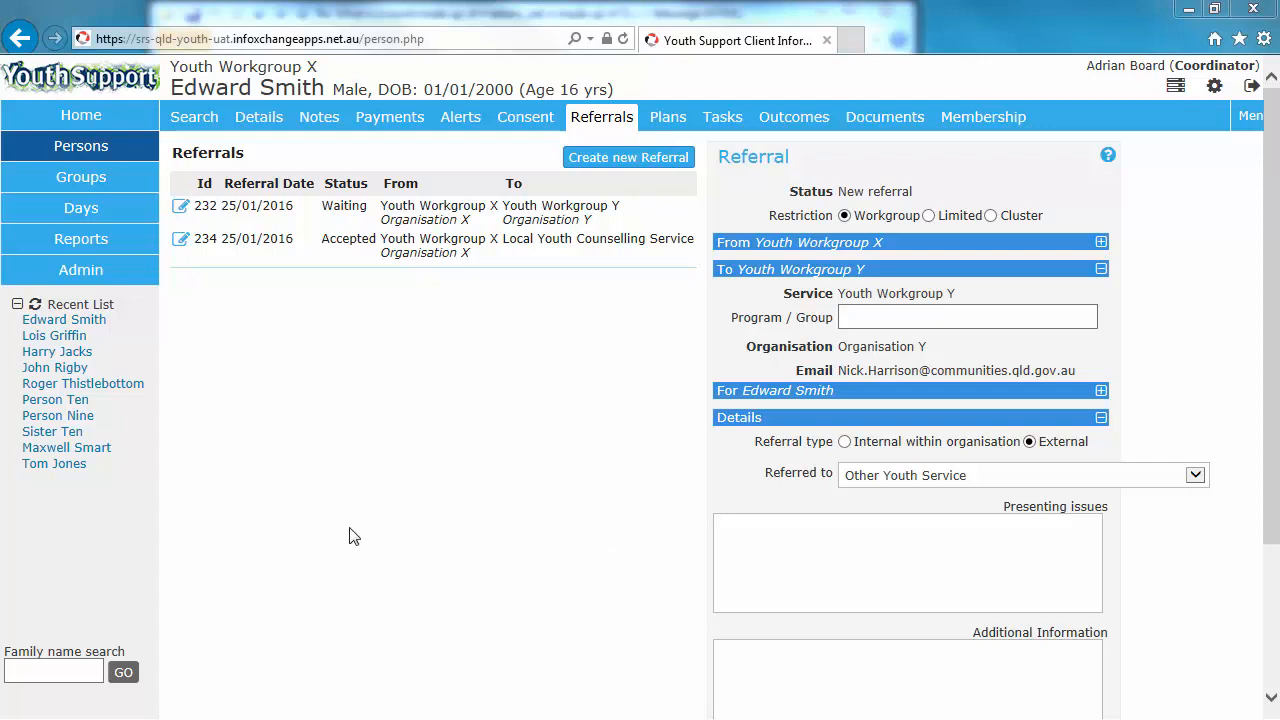
text(Edward  has multiple challenges including use of substances, housing instability, mental health concerns and is not attending school.)
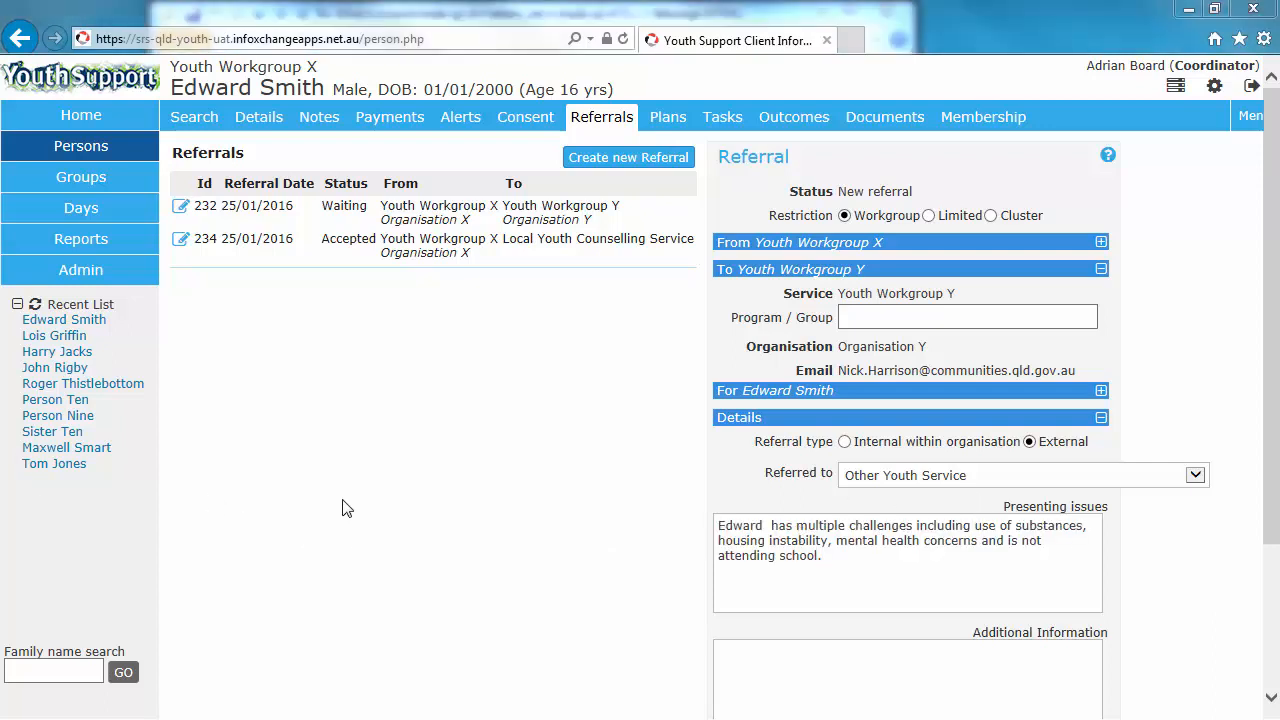
scroll(733, 495, down, 1)
scroll(733, 495, down, 1)
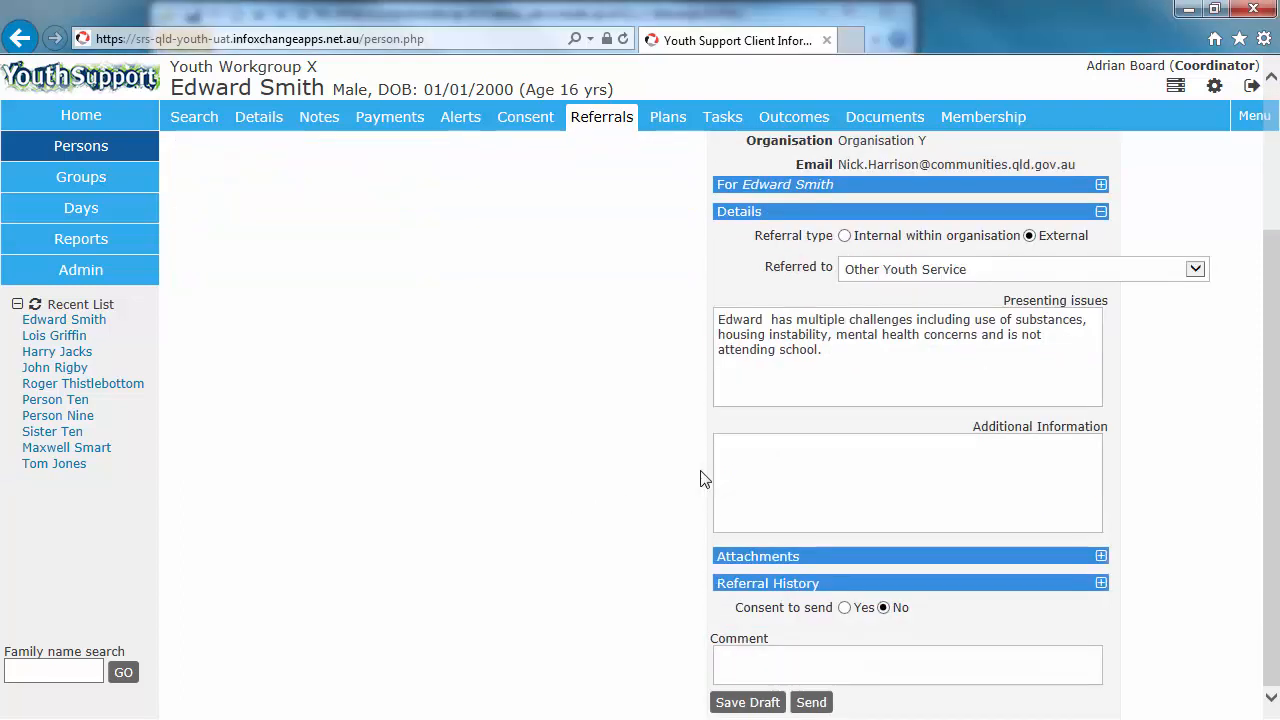
Step: Set Consent to send to Yes and save the referral as a draft
click(845, 608)
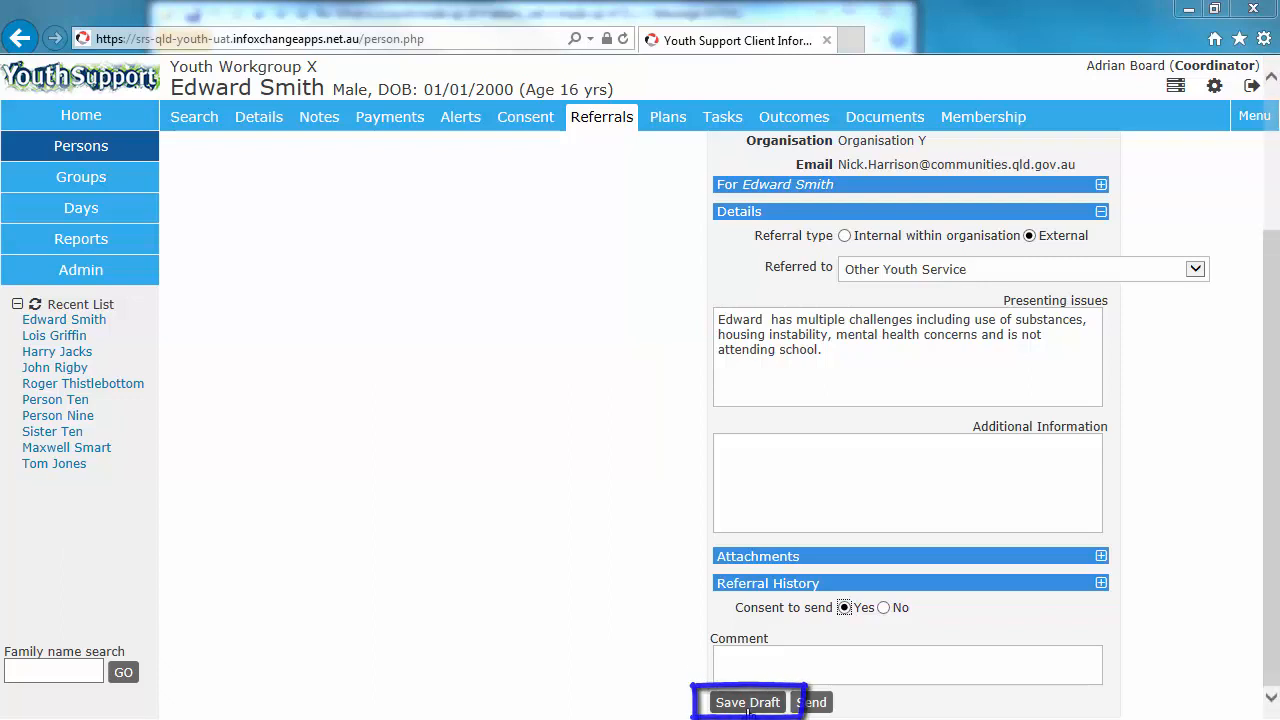
click(748, 703)
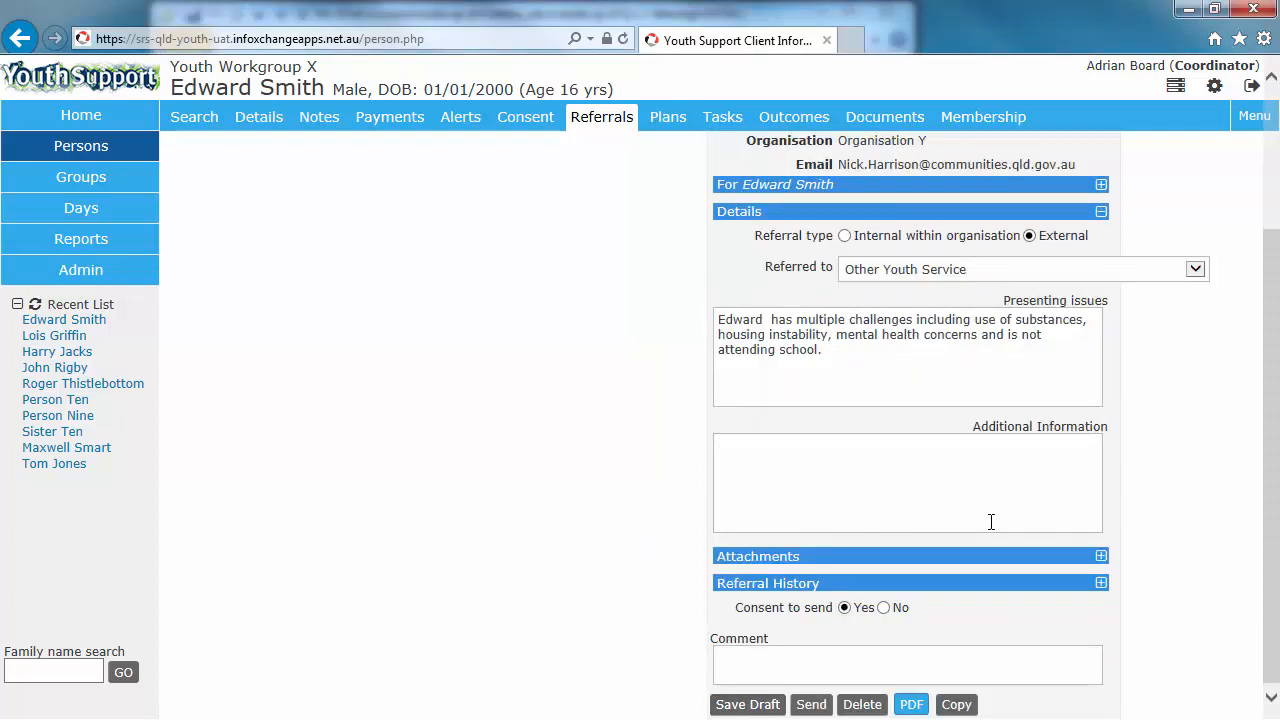
Step: Attach a client file to the referral, including the Notes details in the export
click(1100, 557)
scroll(1098, 560, down, 3)
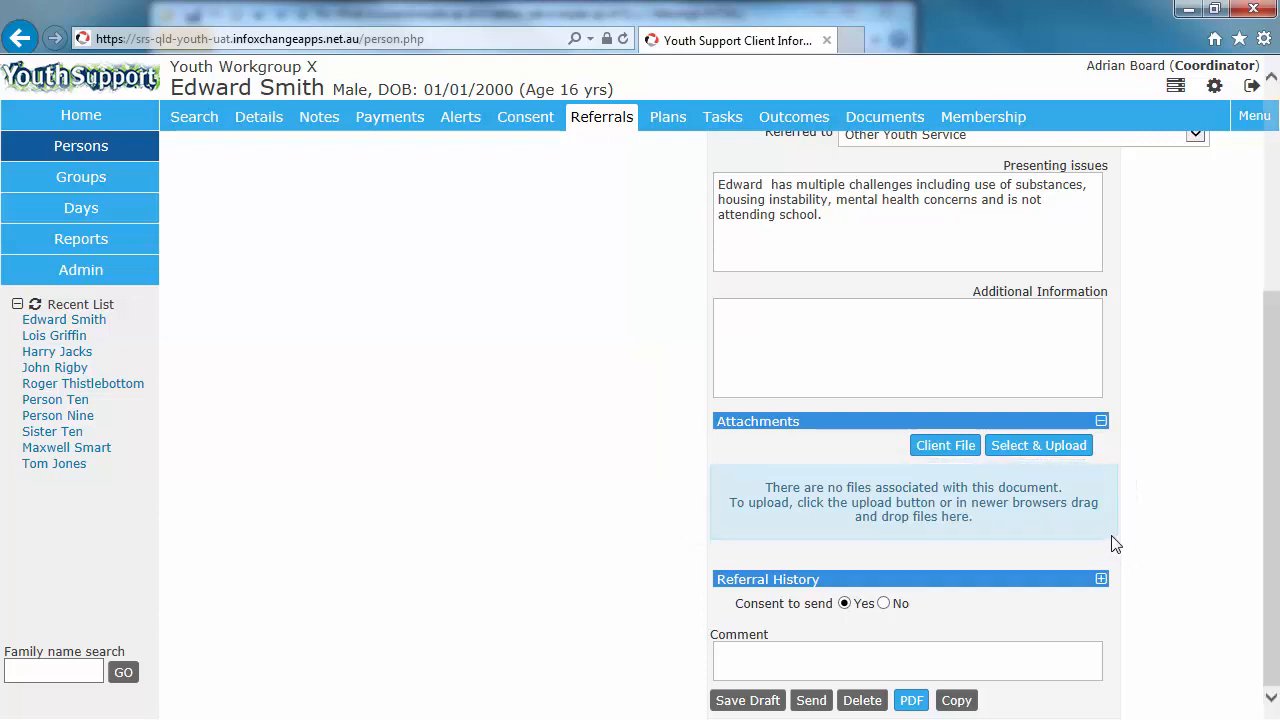
click(943, 448)
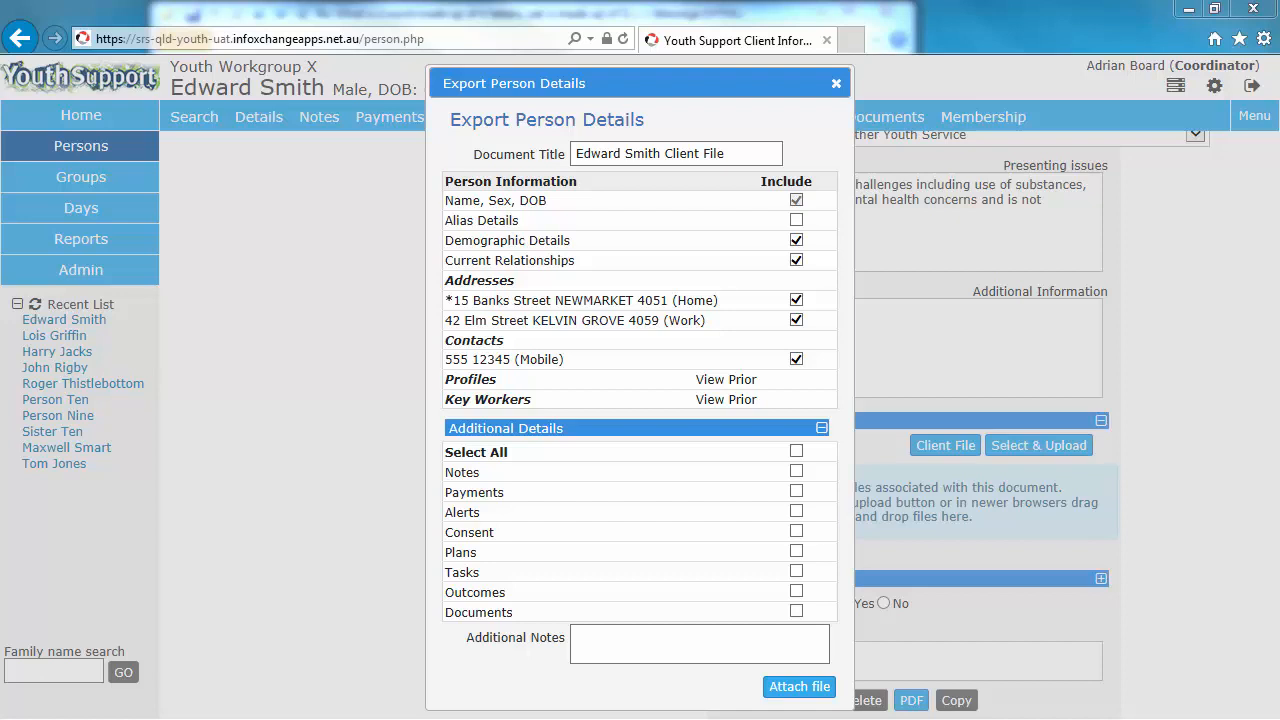
click(796, 471)
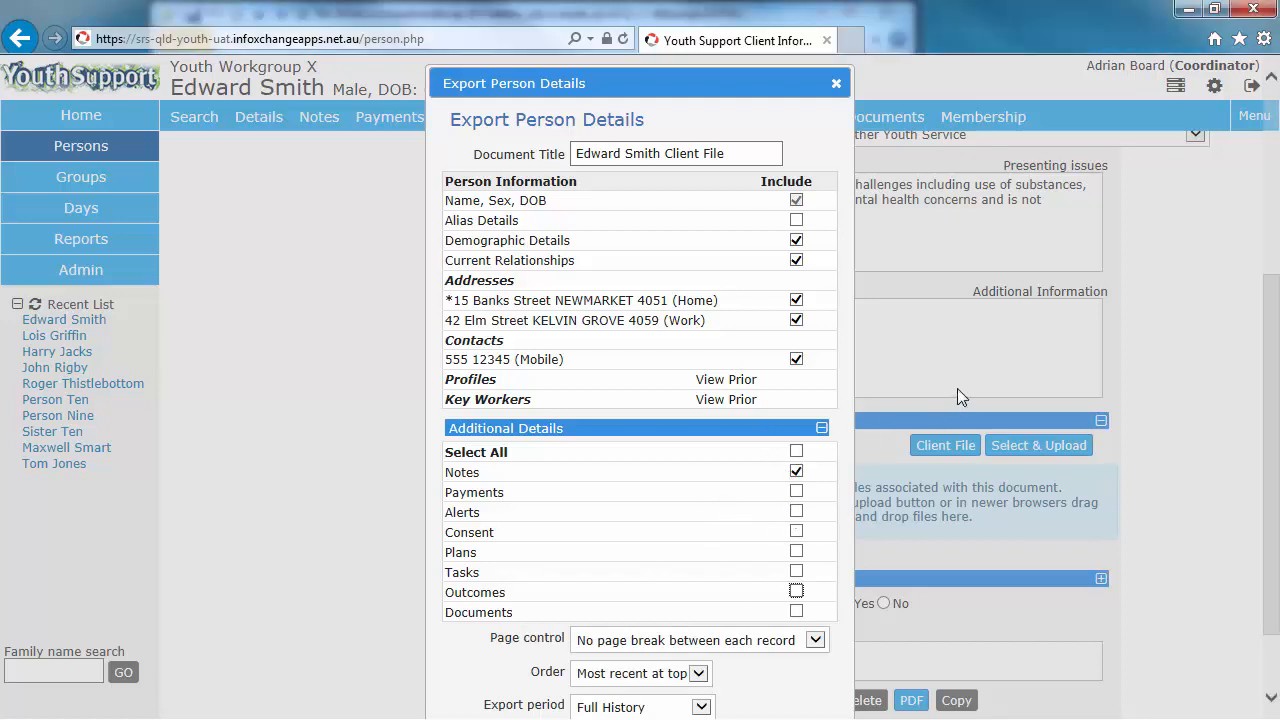
scroll(912, 437, down, 1)
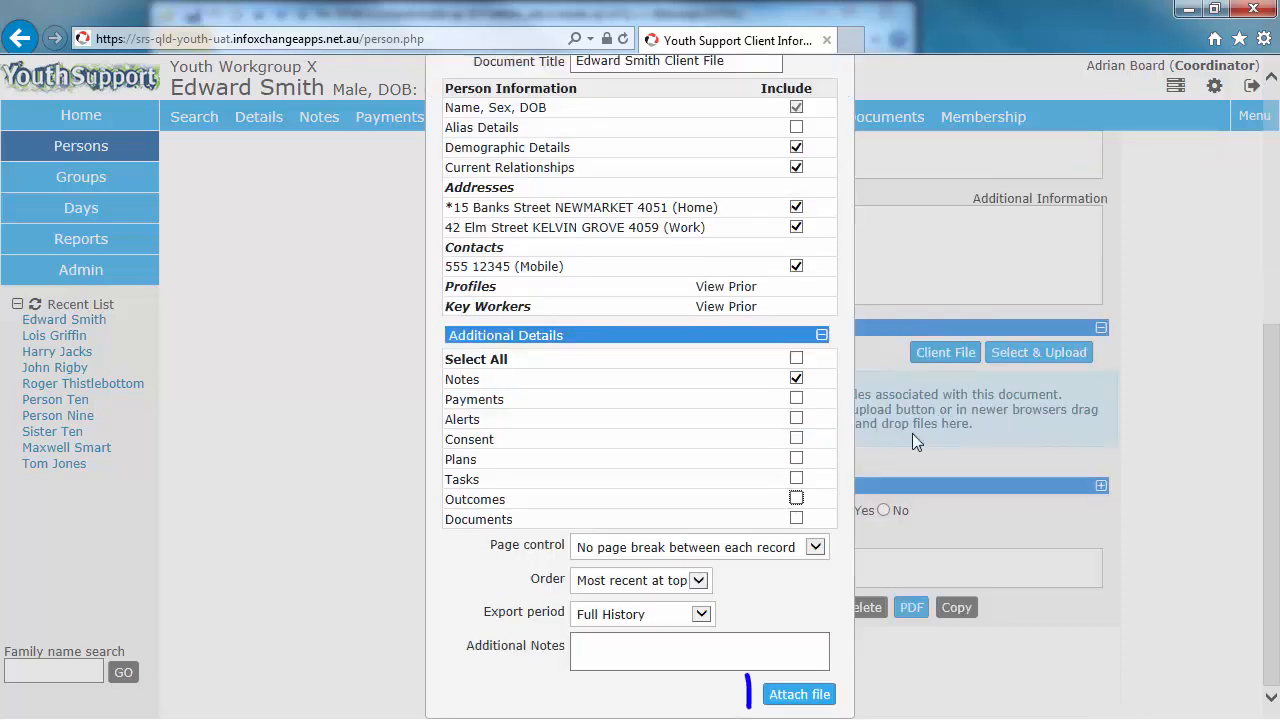
click(797, 698)
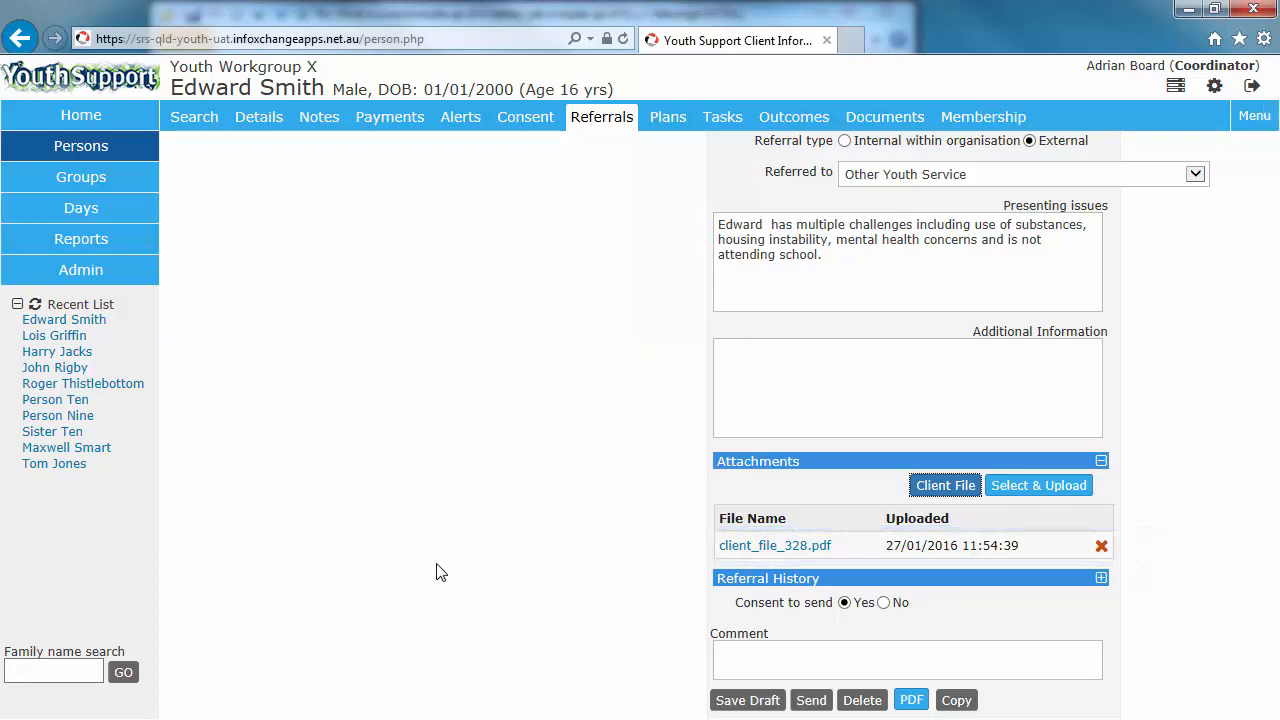
Step: Open the attached client_file_328.pdf and page through its contents before closing it
click(783, 548)
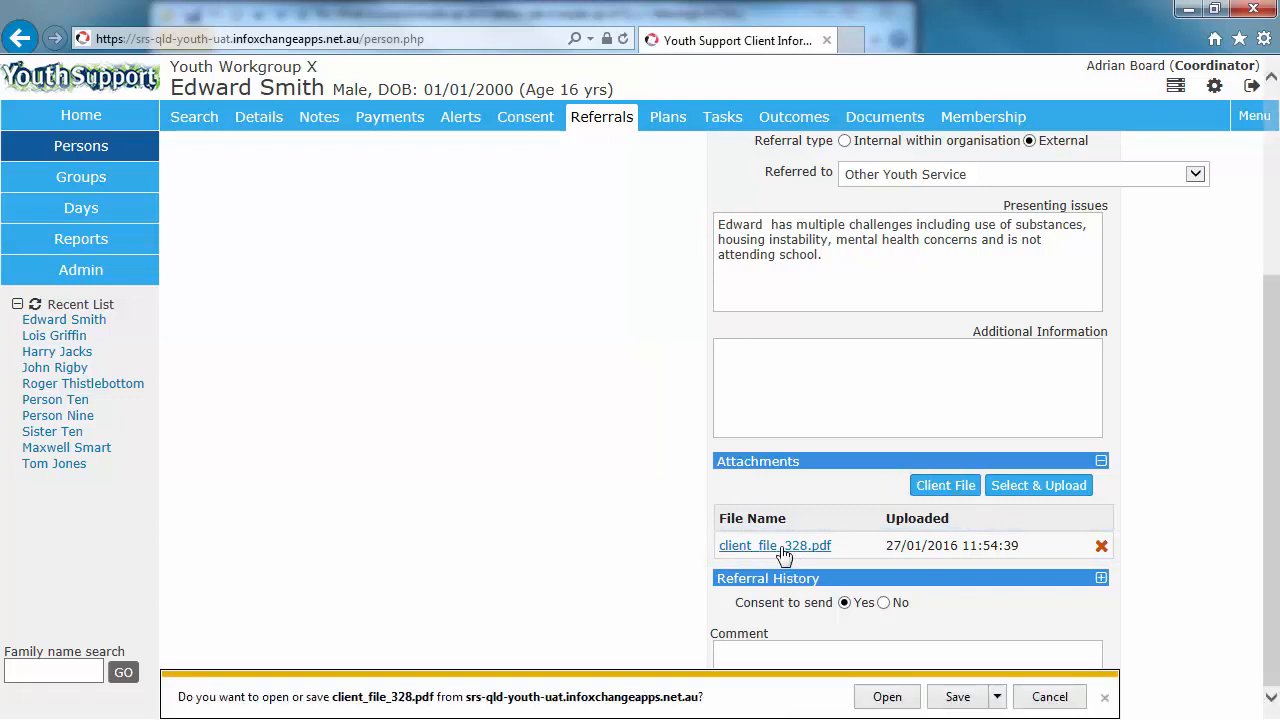
click(887, 697)
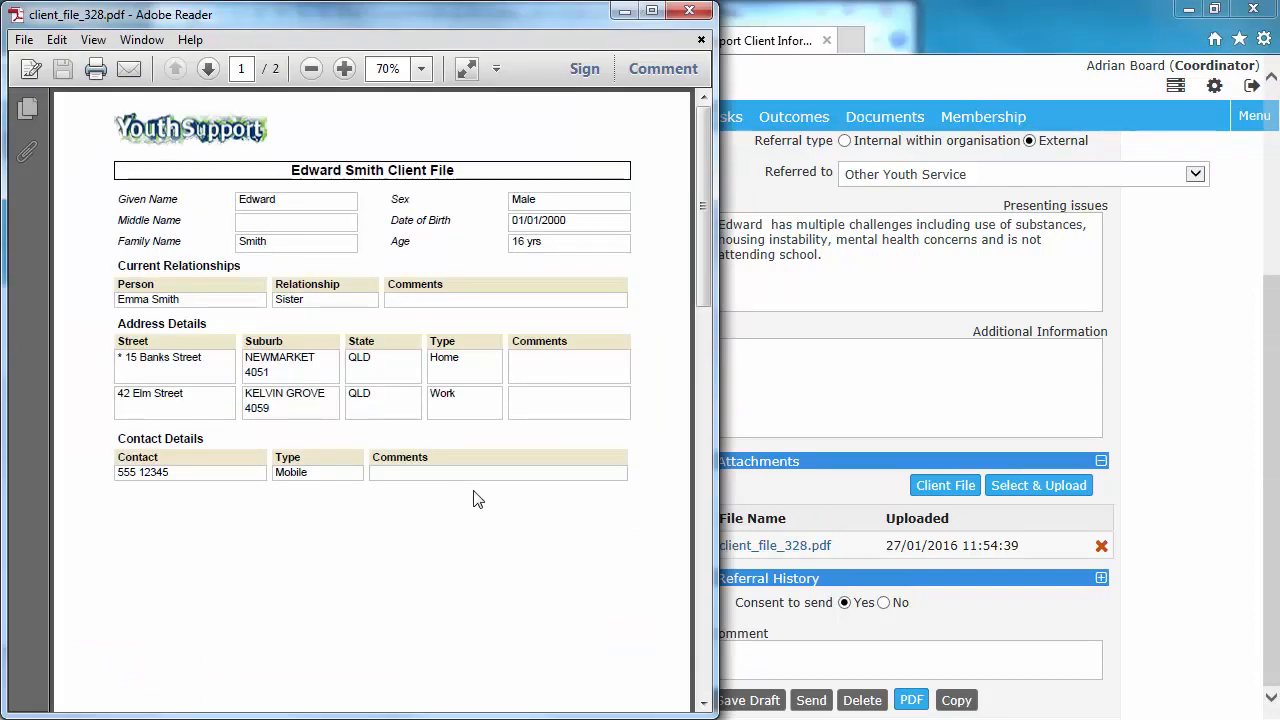
scroll(478, 500, down, 5)
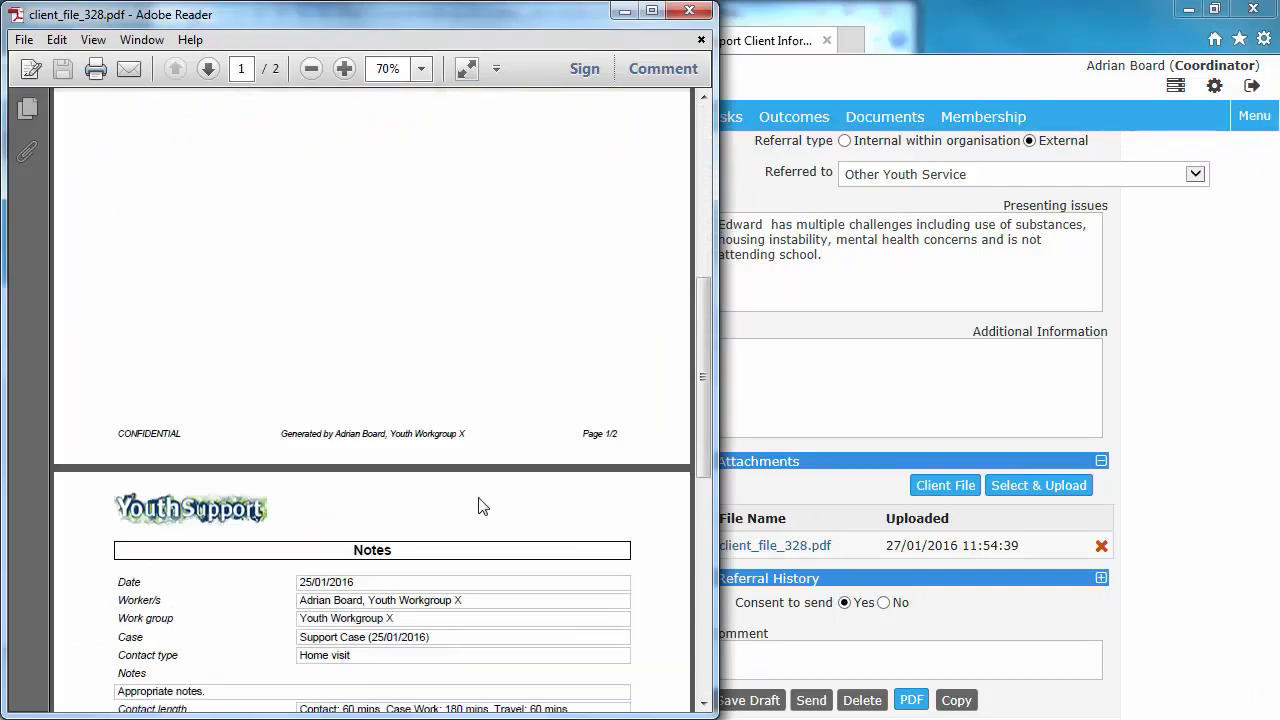
scroll(478, 506, down, 10)
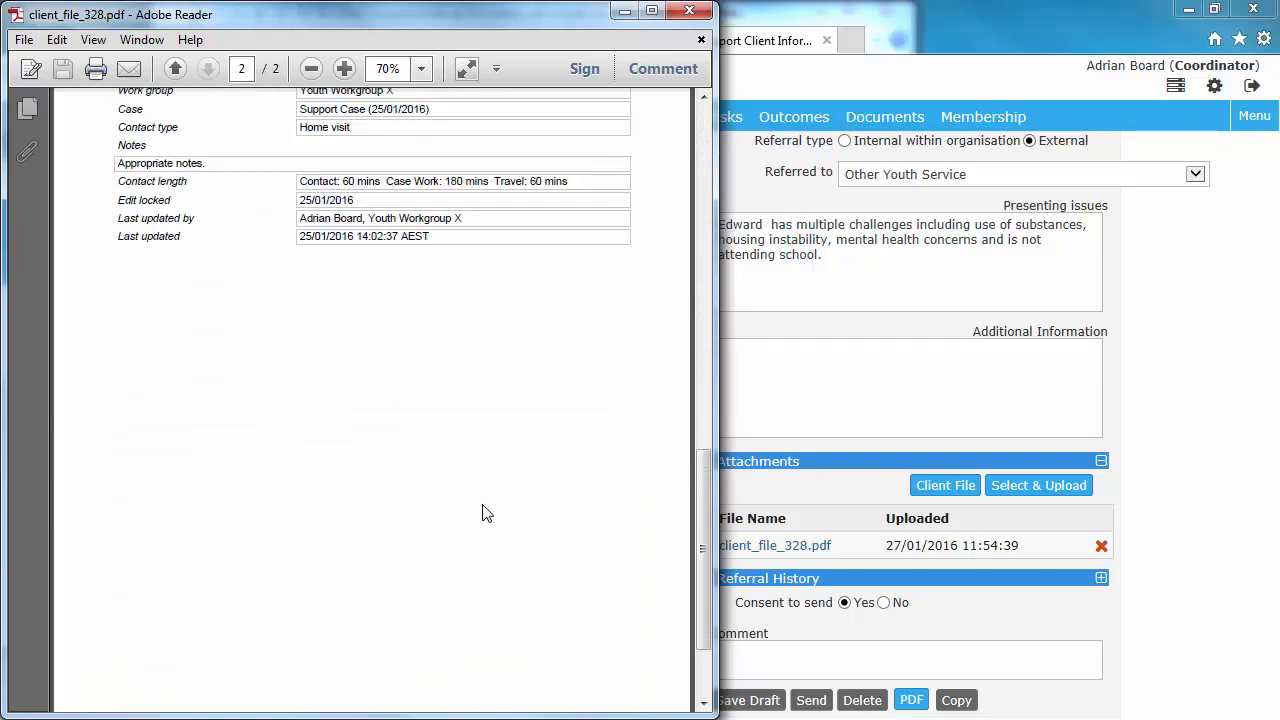
scroll(482, 513, down, 3)
click(689, 11)
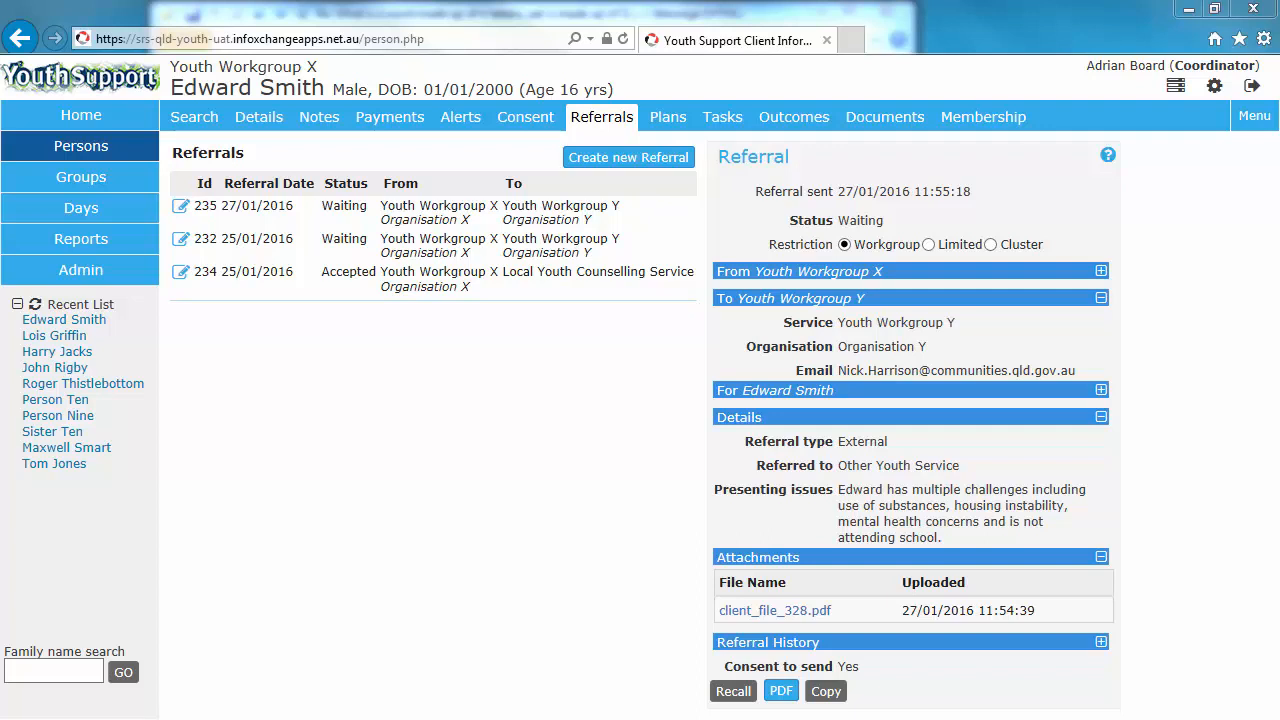
Step: Create a new referral with manually entered service name Local Youth Counselling Service and submit it
click(619, 160)
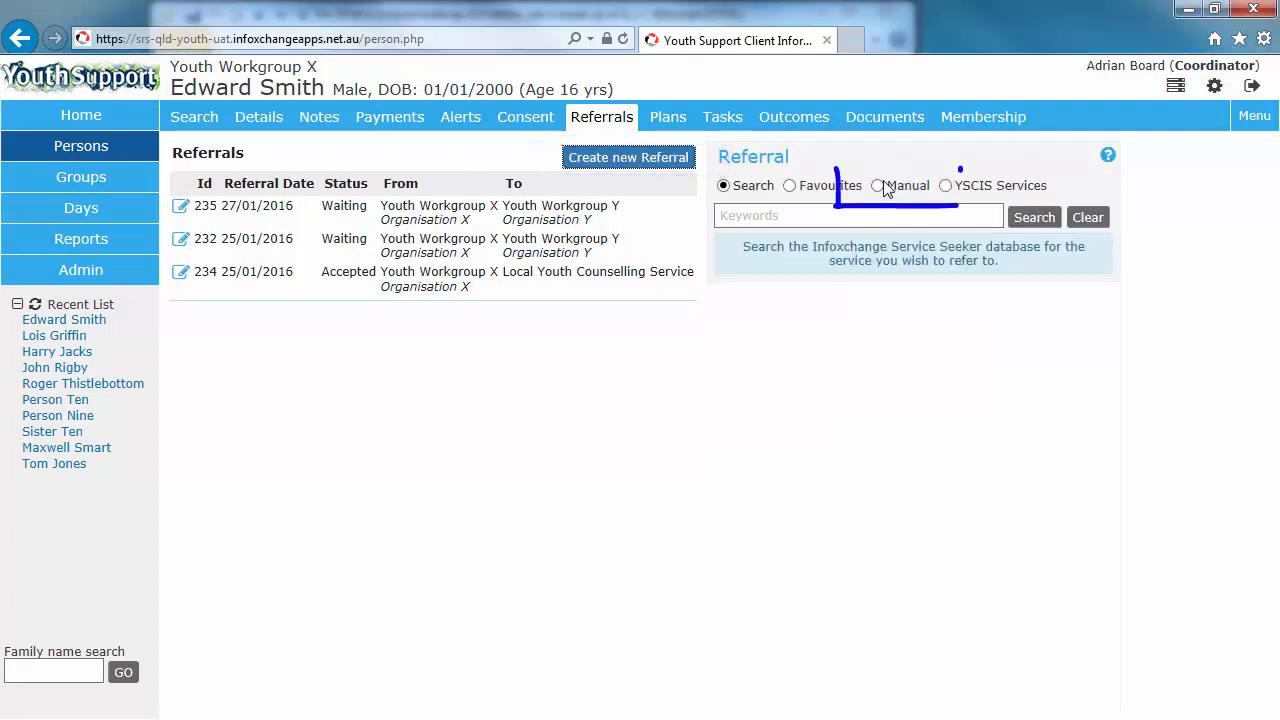
click(879, 188)
click(897, 215)
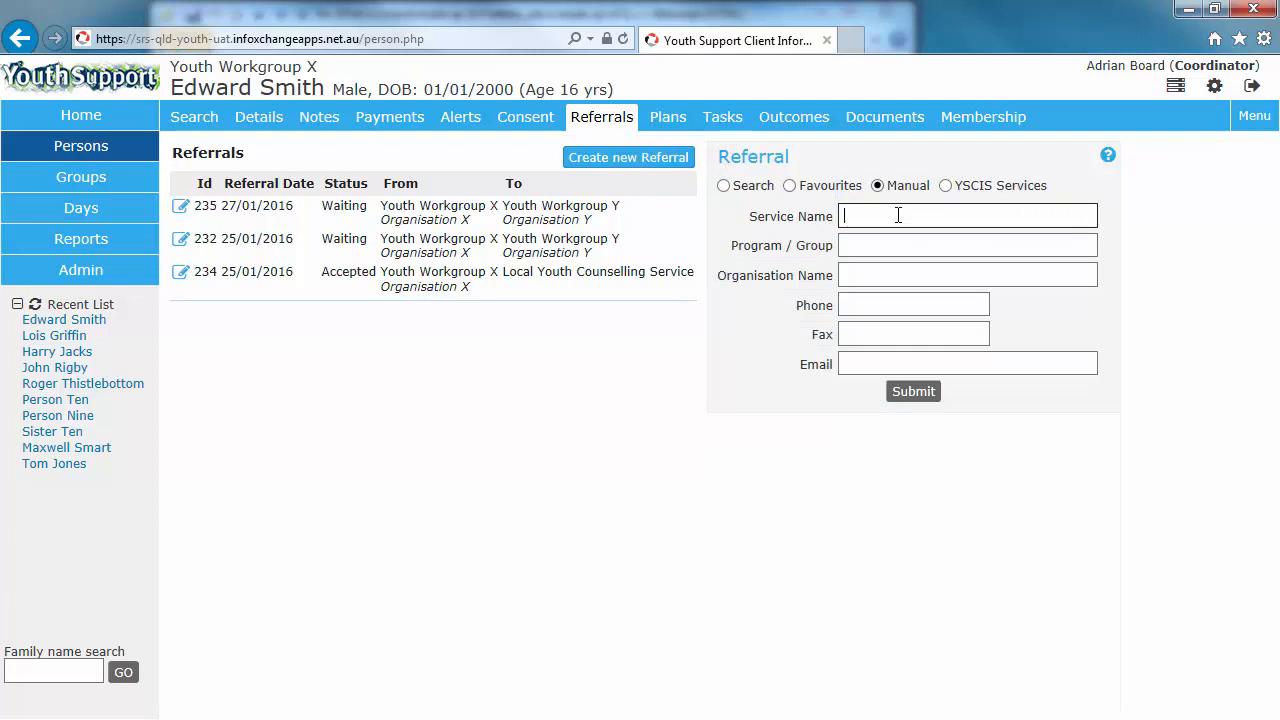
text(Local Youth Counselling Service)
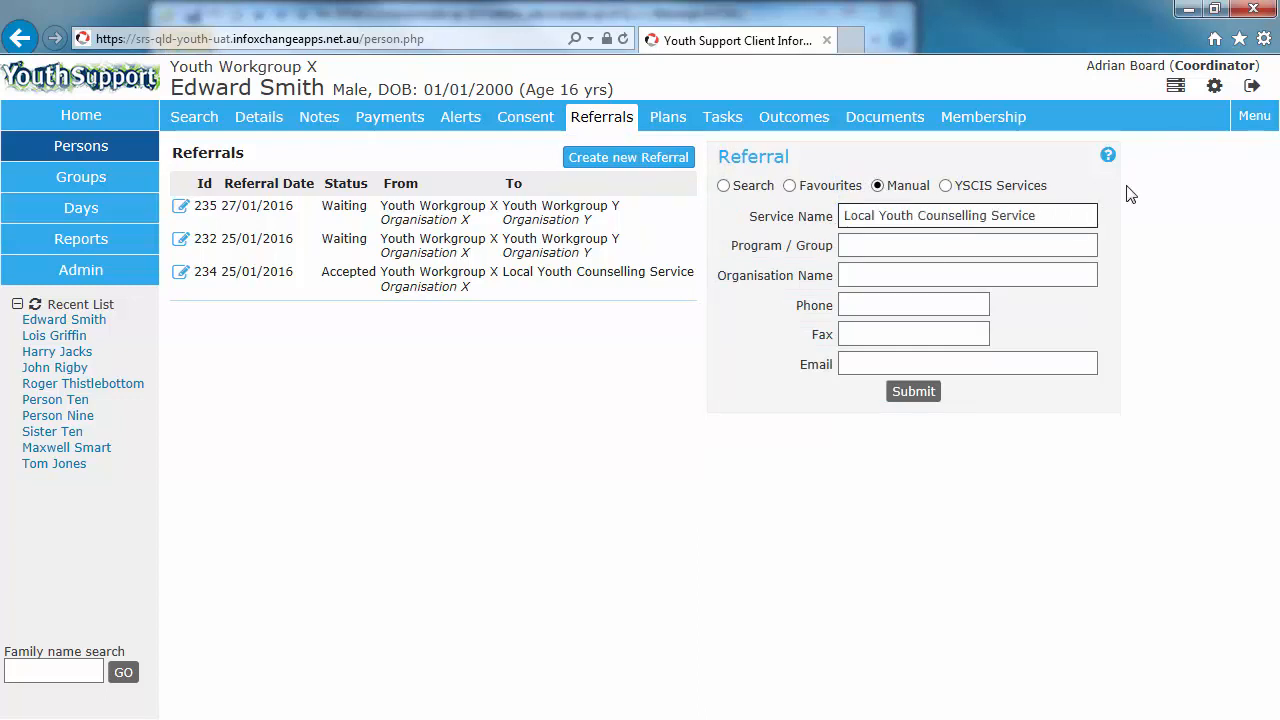
click(935, 411)
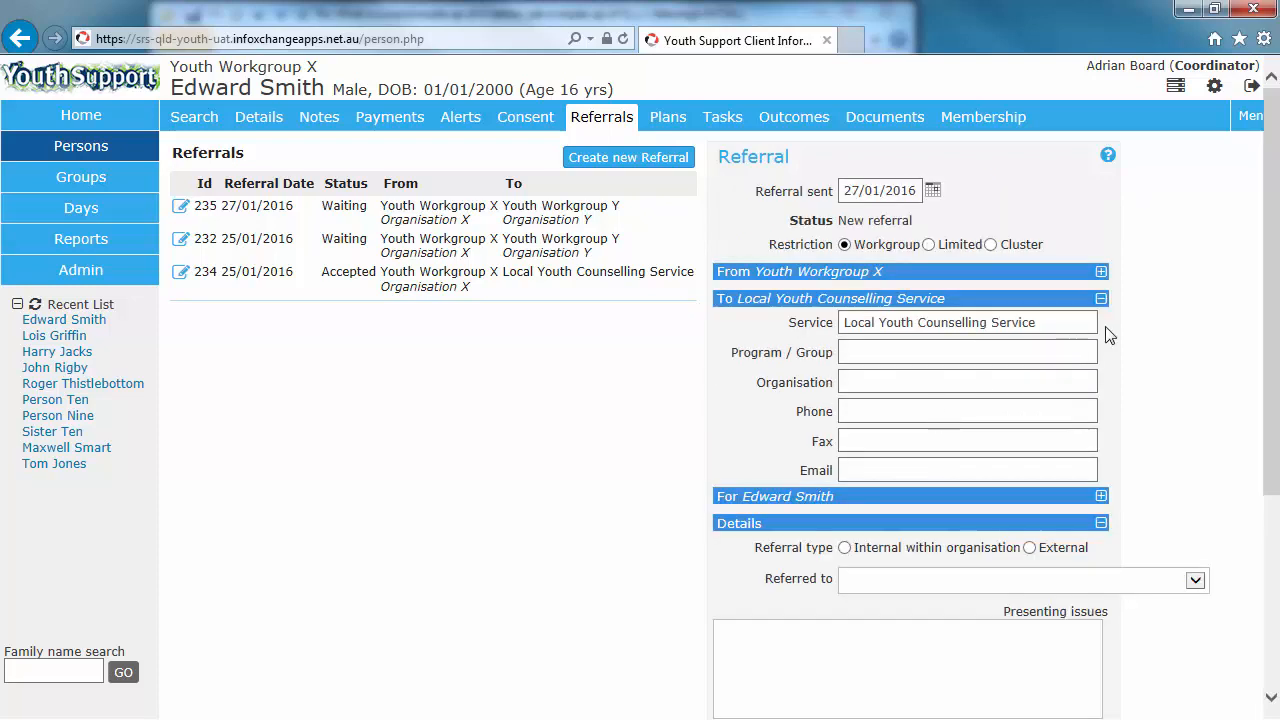
Step: Set Referred to as Other Youth Service and enter presenting issues "Reports that he is struggling at home and is not attending school"
scroll(1113, 330, down, 1)
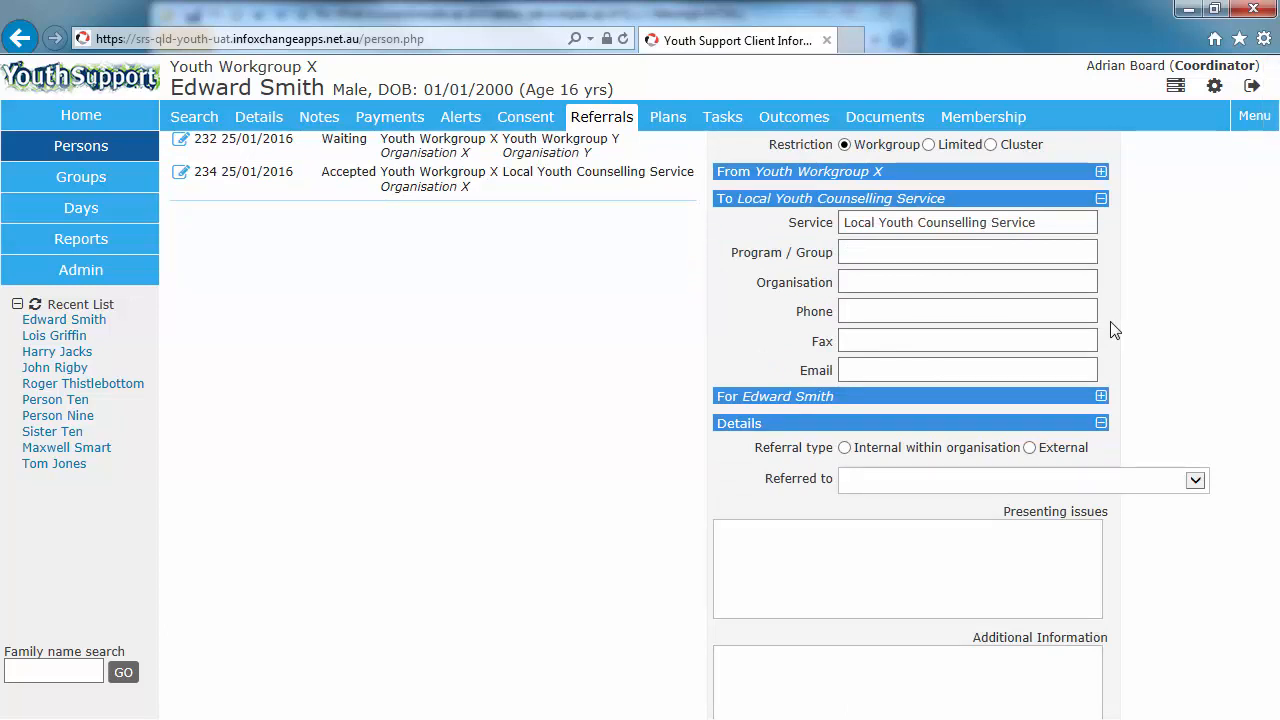
scroll(1111, 329, up, 1)
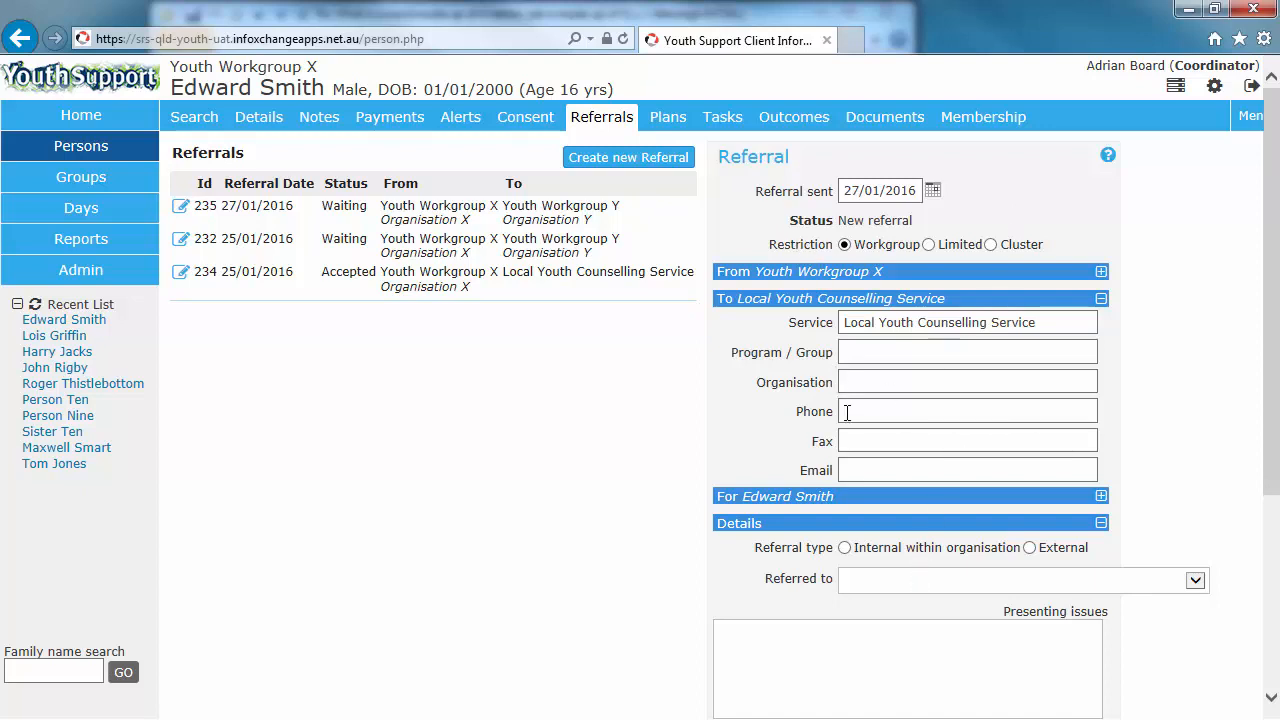
click(1058, 586)
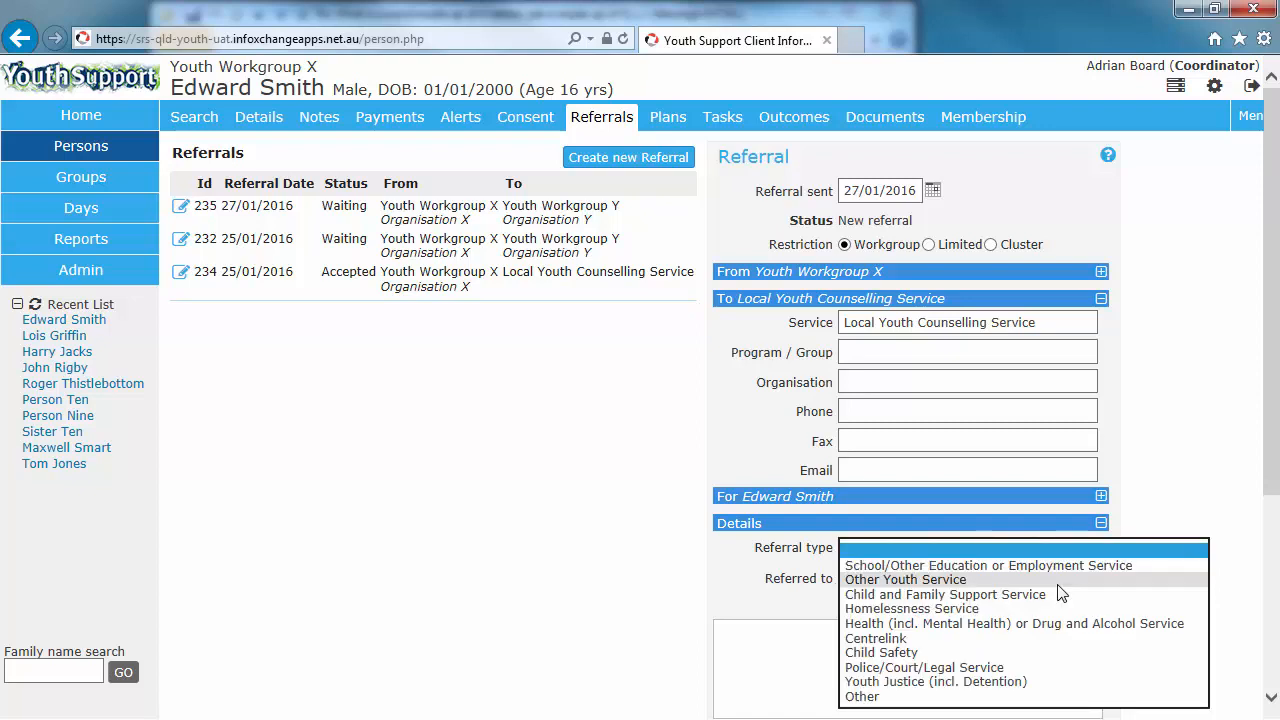
click(984, 572)
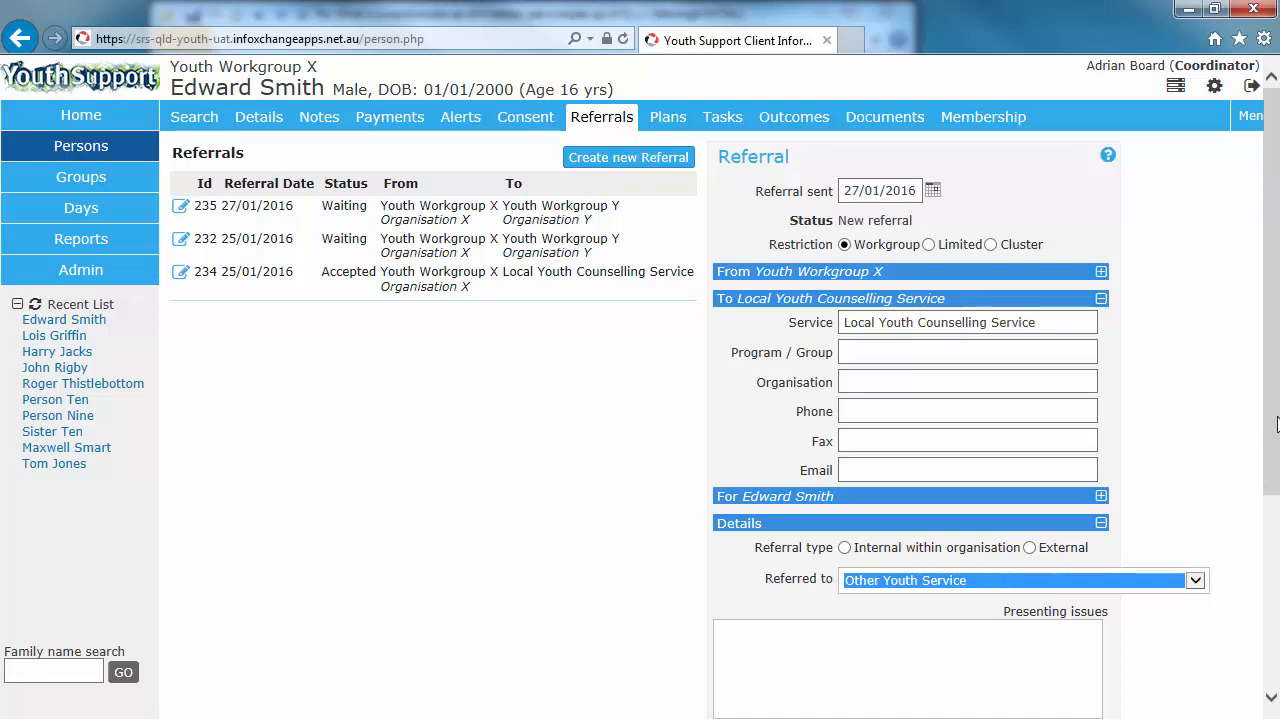
scroll(1277, 424, down, 2)
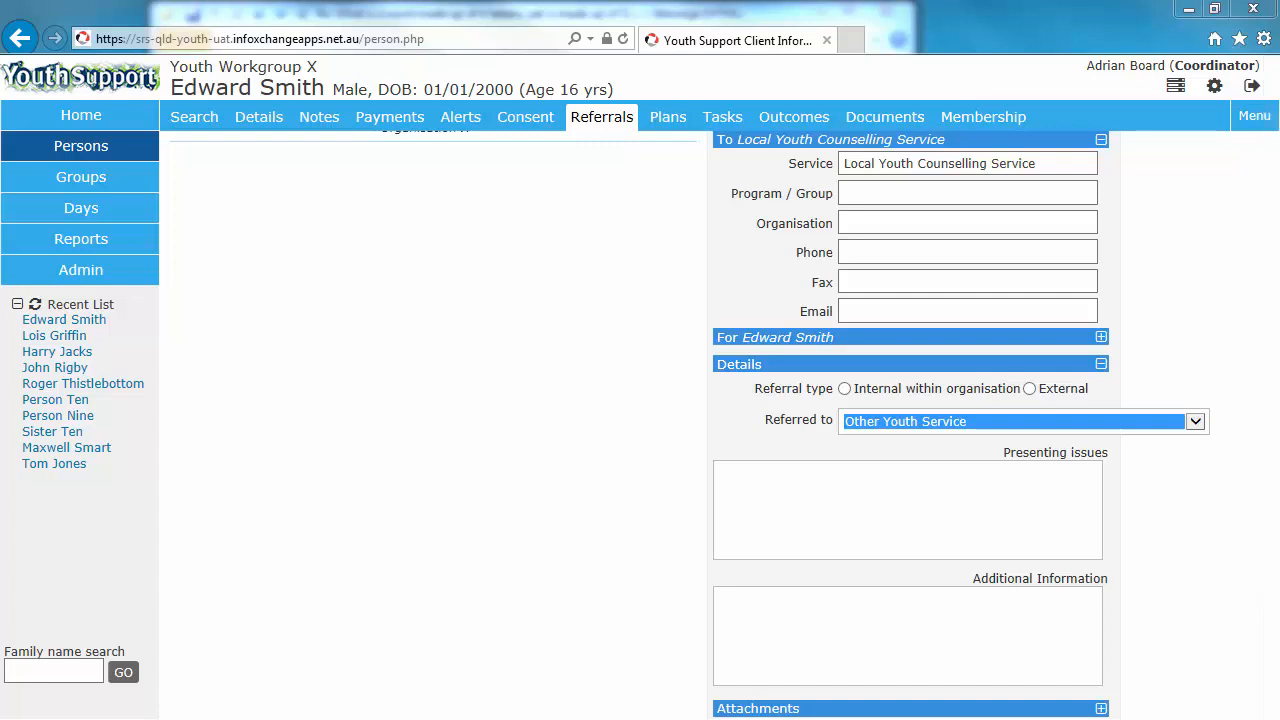
click(860, 500)
text(Reports that he is struggling at home and is not attending school)
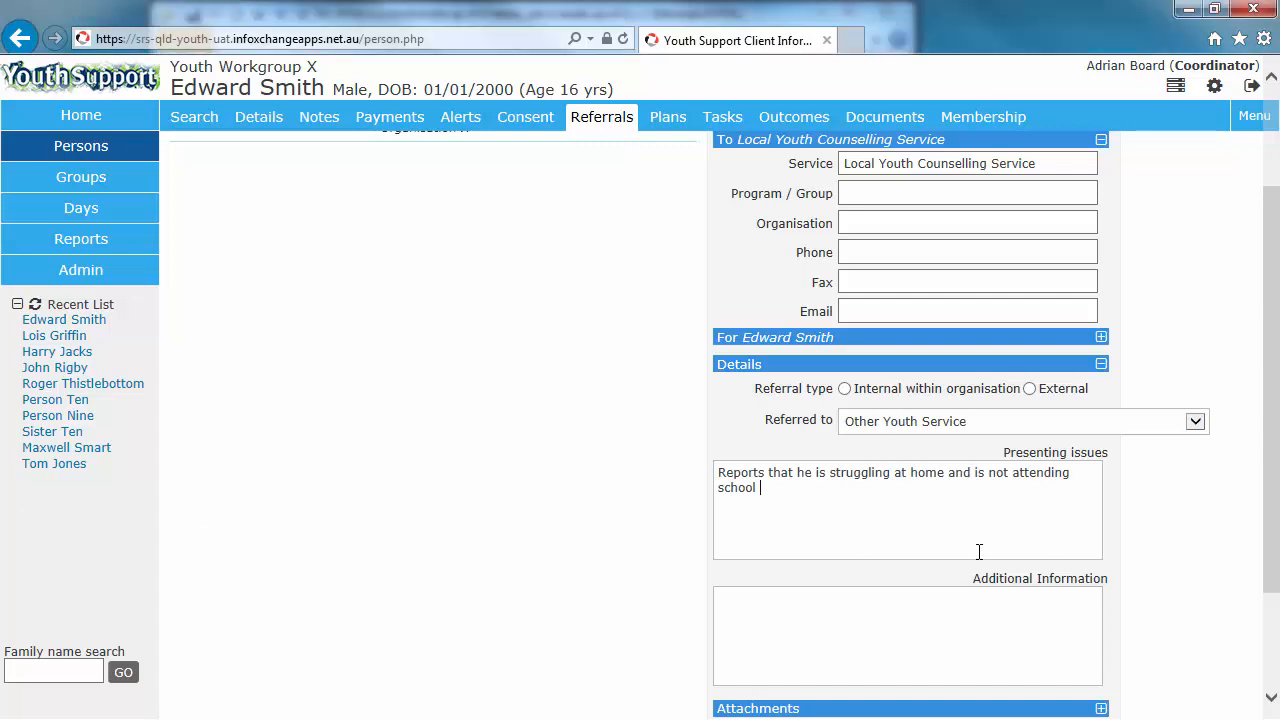
Step: Set Consent to send to Yes and save the referral as a draft
scroll(975, 555, down, 3)
click(845, 608)
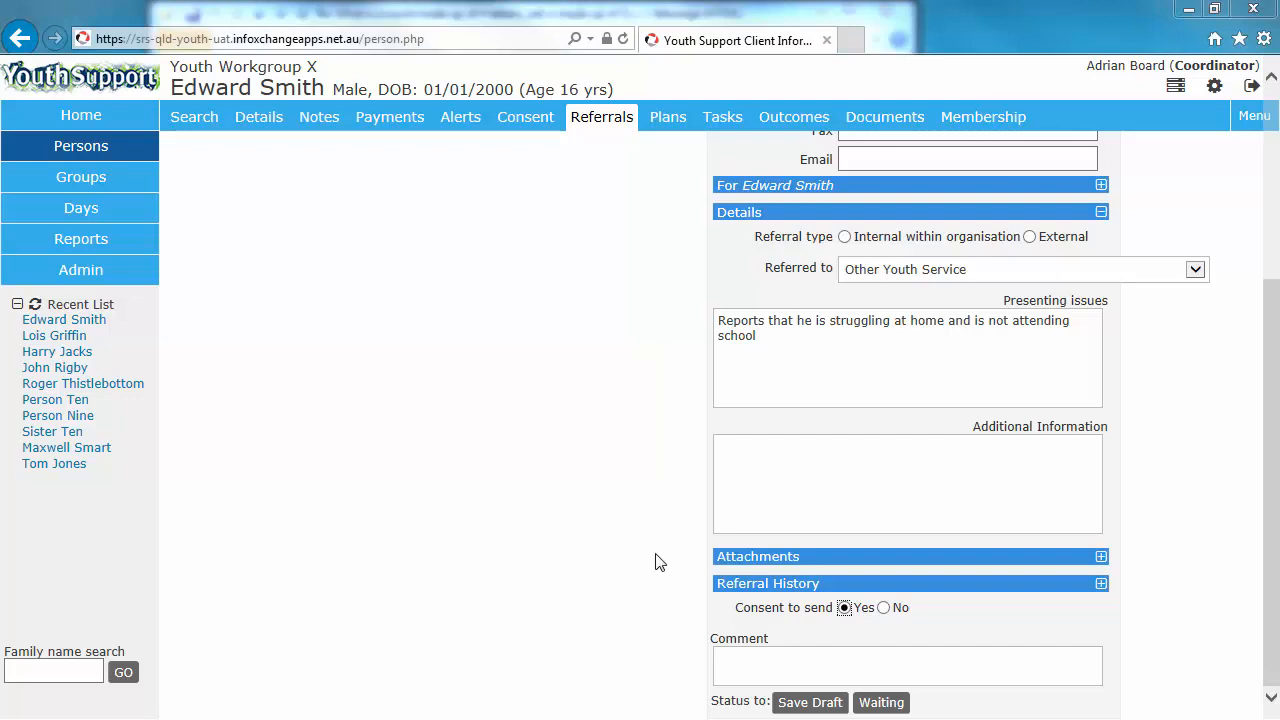
click(812, 703)
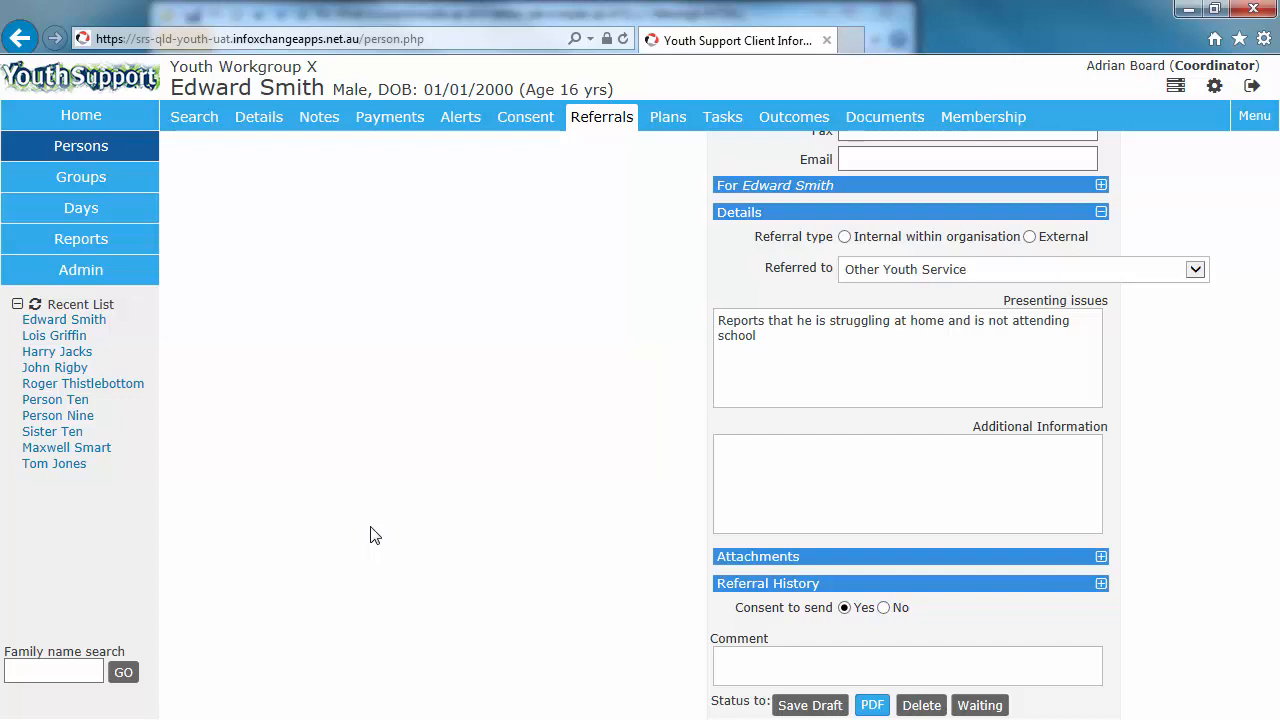
Step: Change the referral's status to Waiting, confirming the prompt, then mark it as Accepted
click(1101, 557)
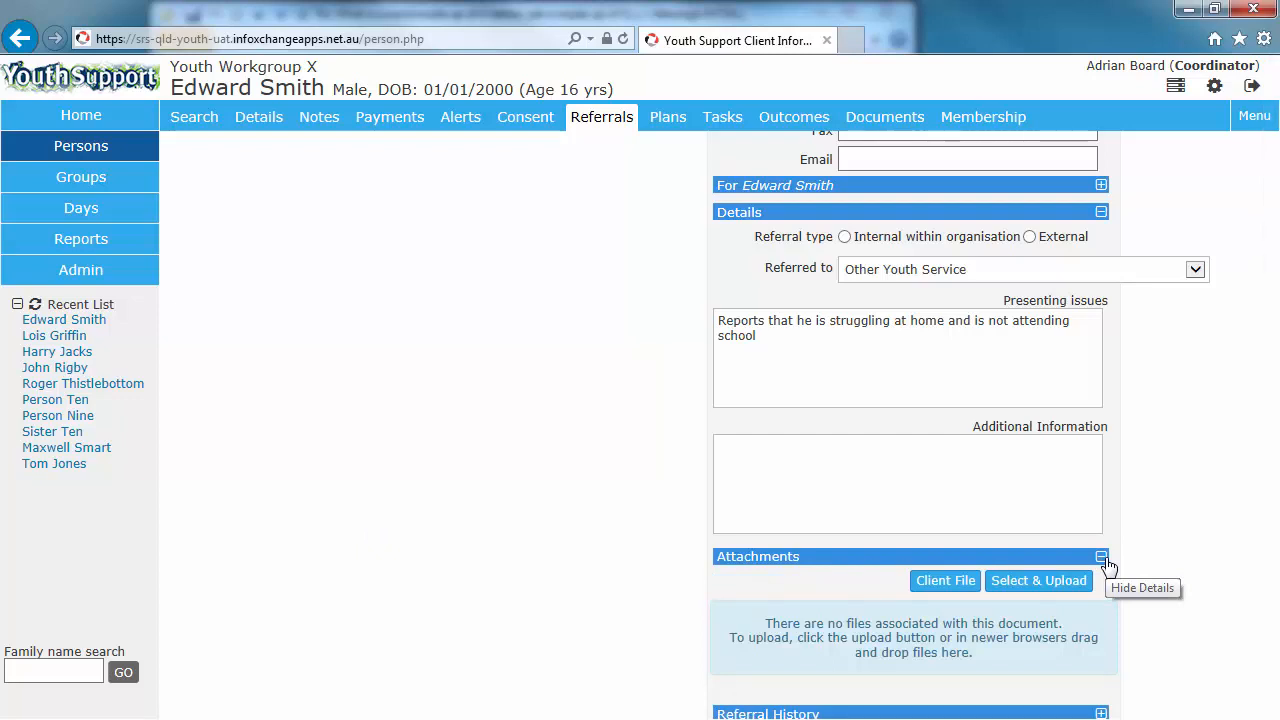
click(1103, 559)
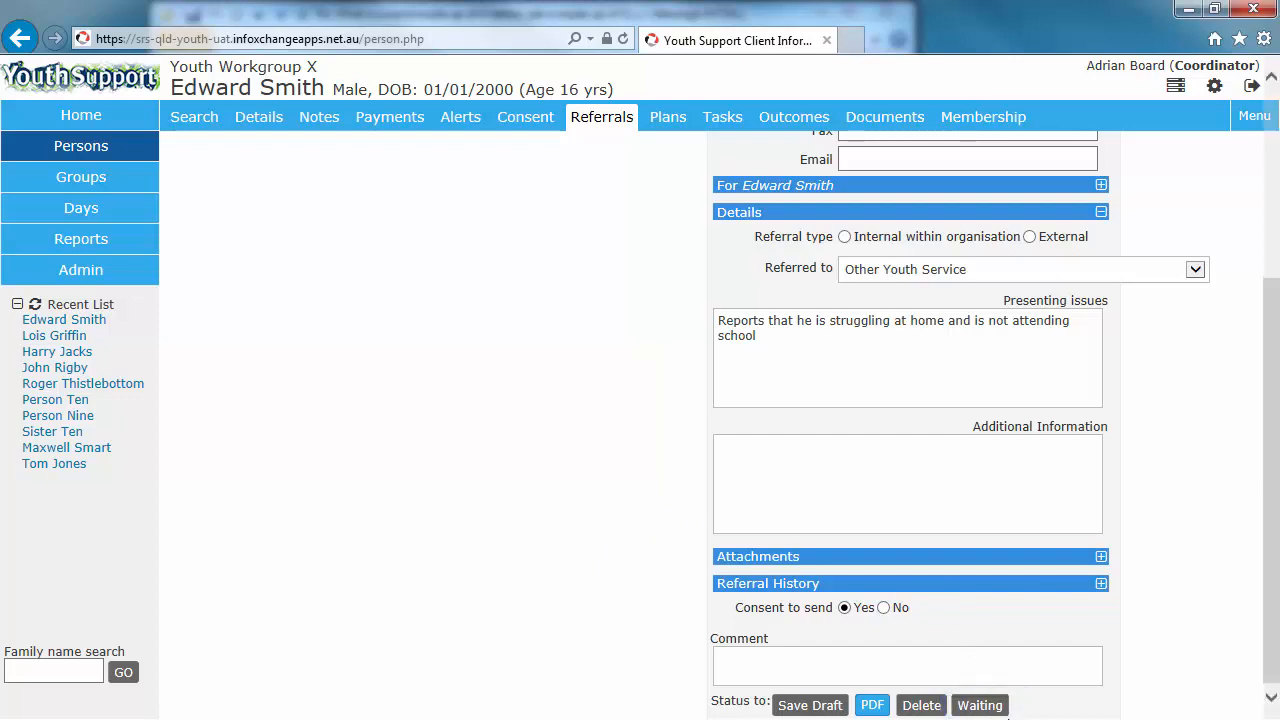
click(984, 705)
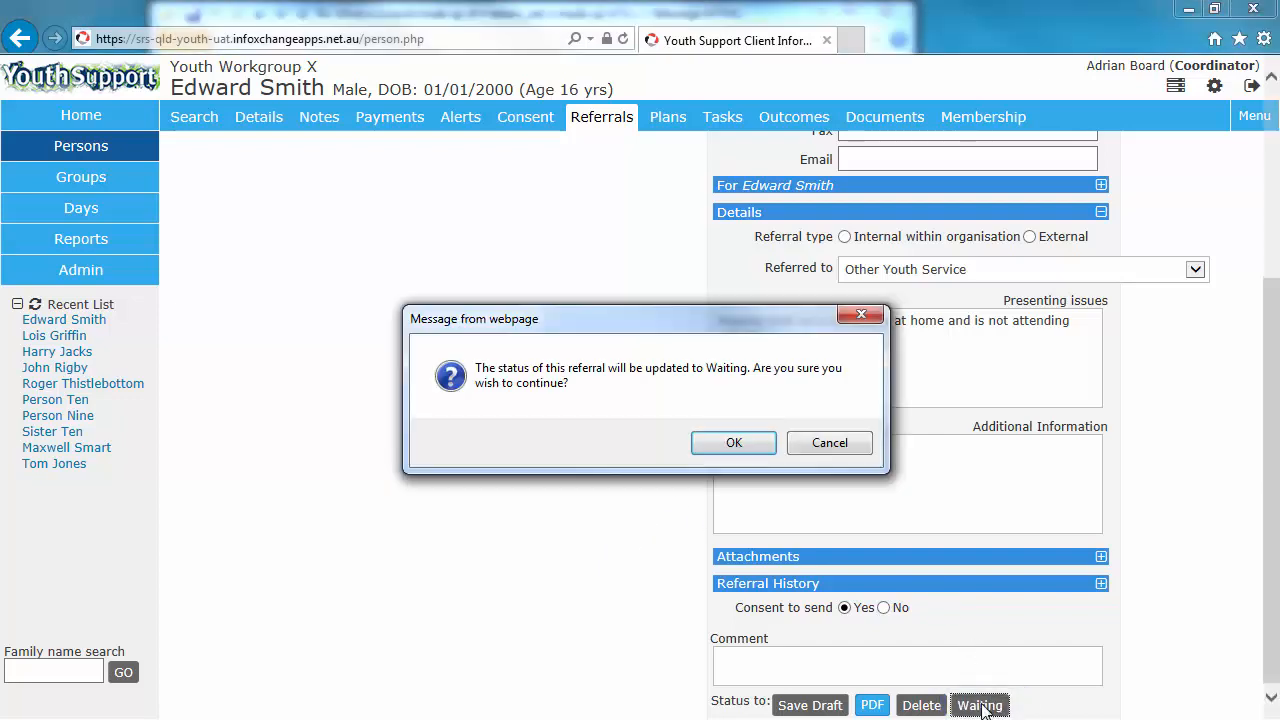
click(734, 443)
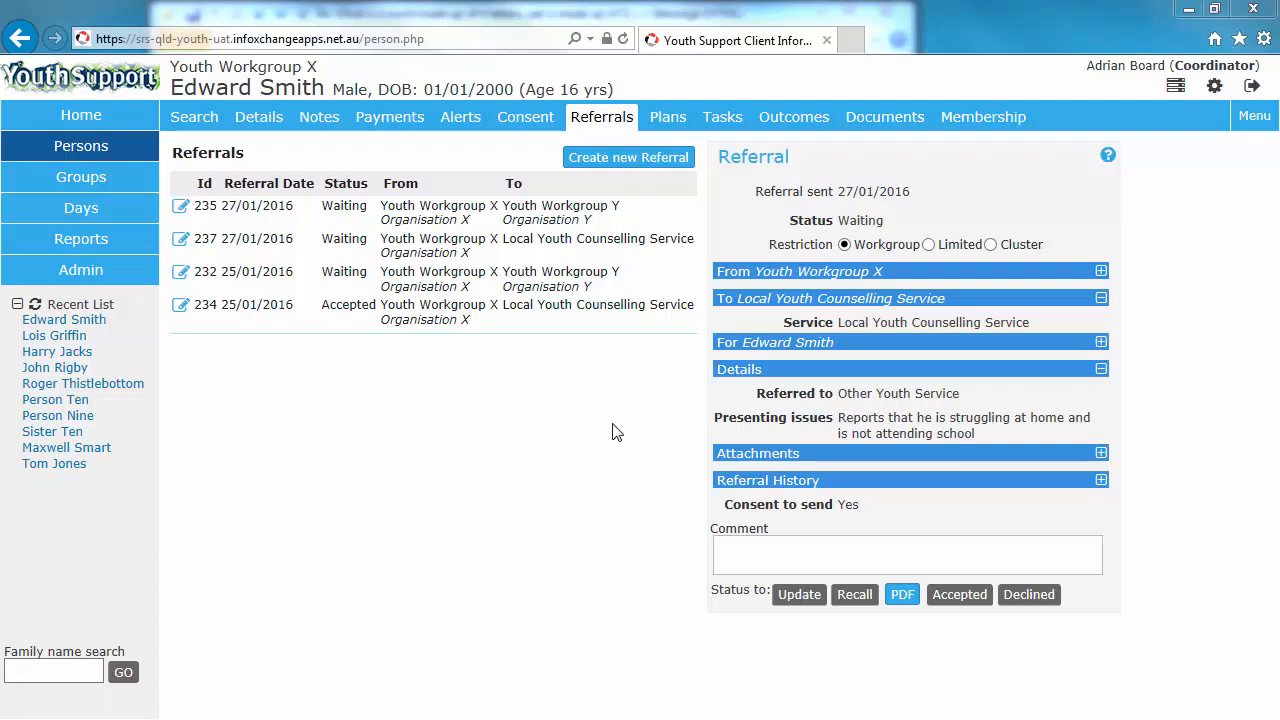
click(960, 596)
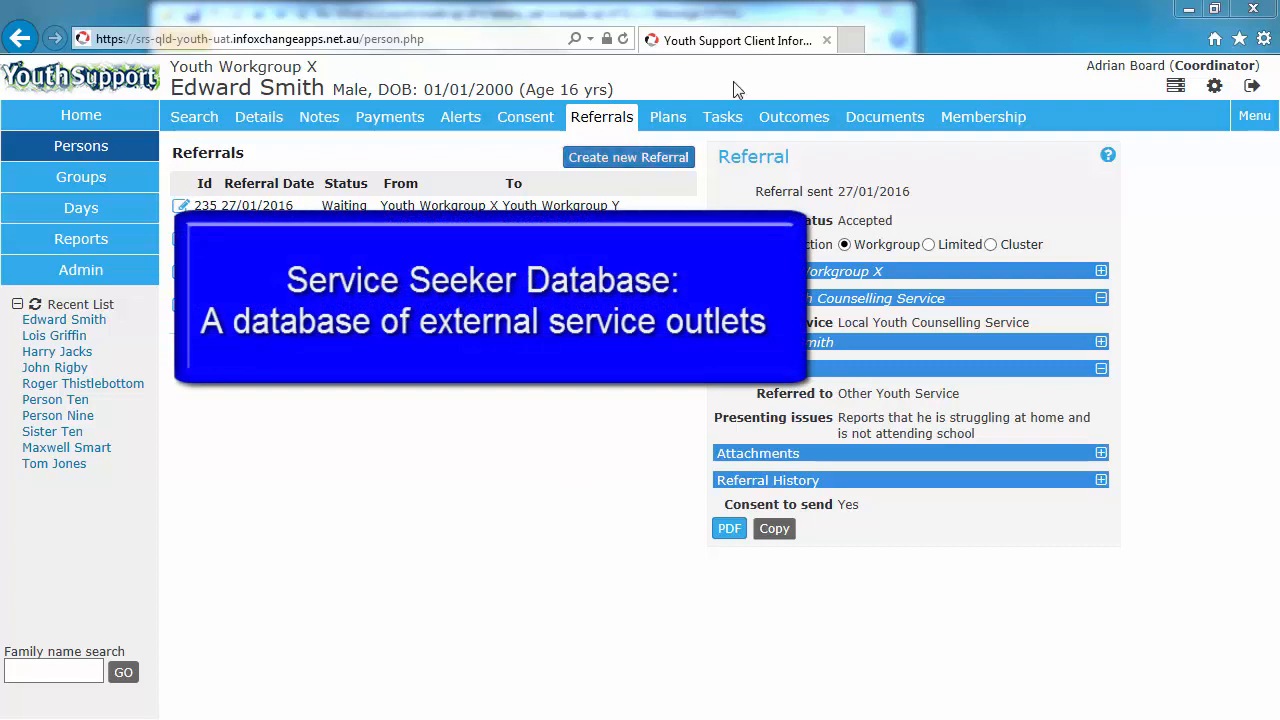
Step: Start another new referral and search the Service Seeker database for youth
click(626, 158)
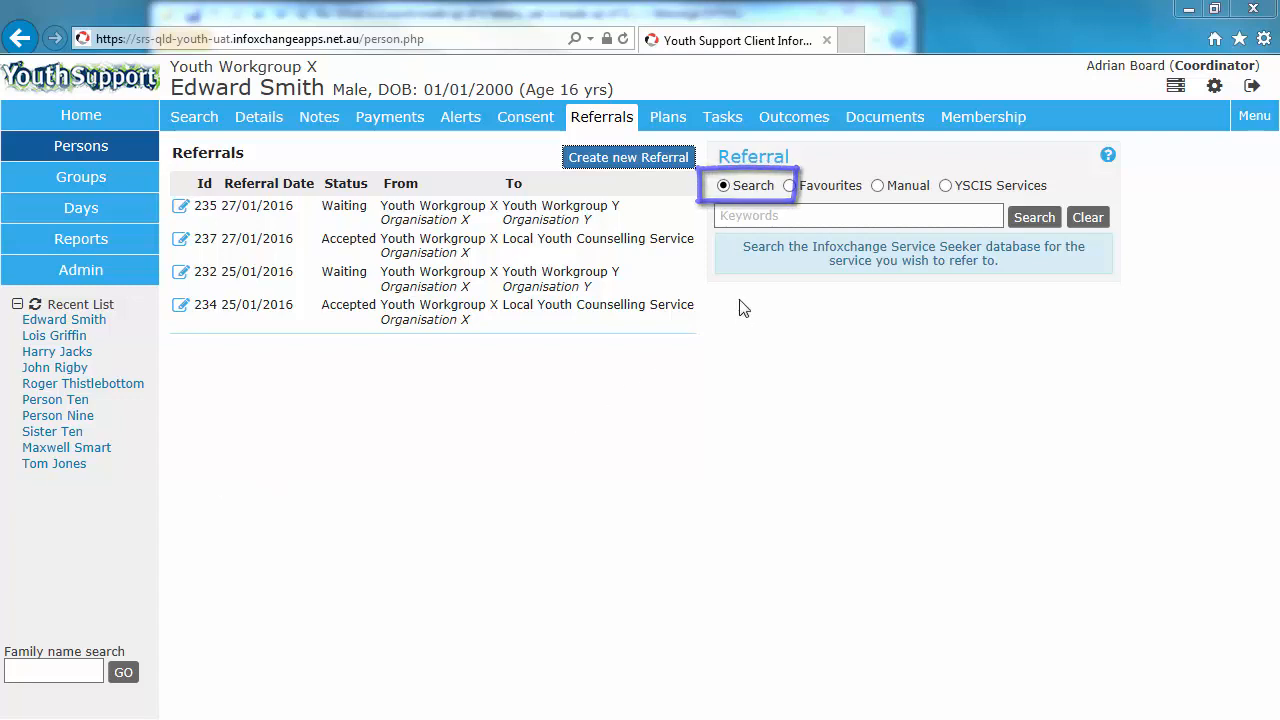
click(807, 215)
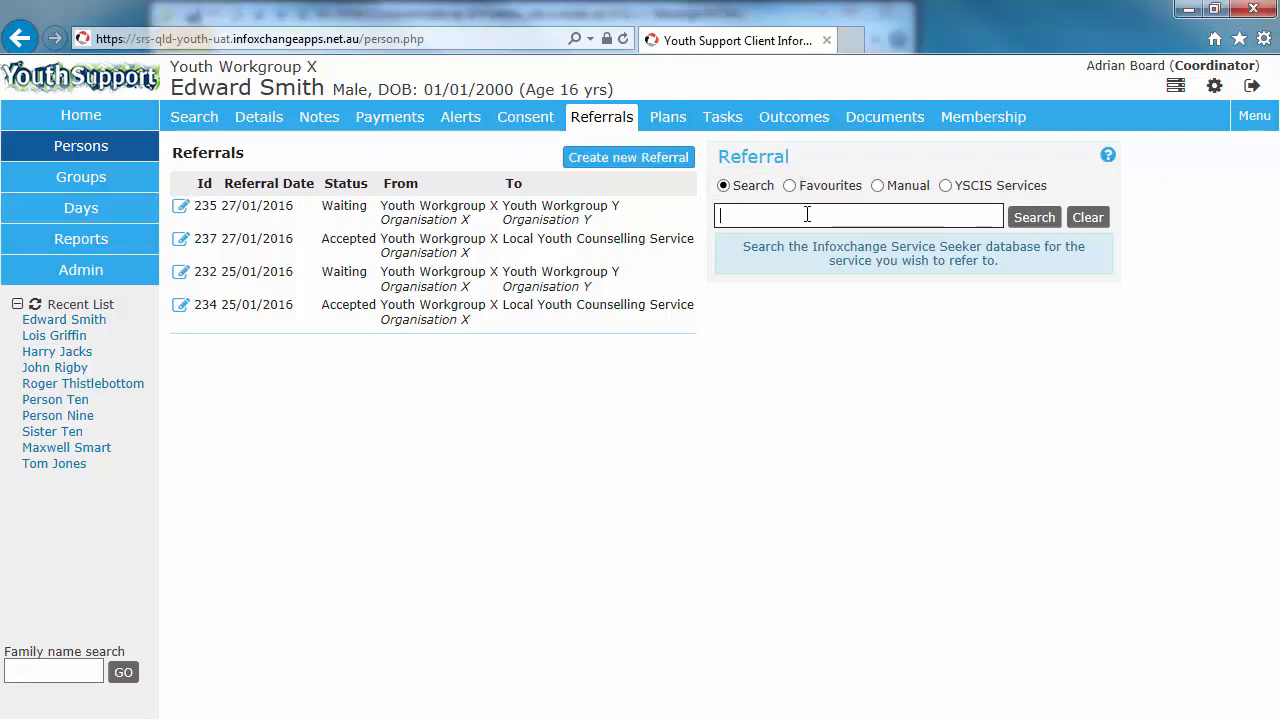
text(youth)
click(1036, 220)
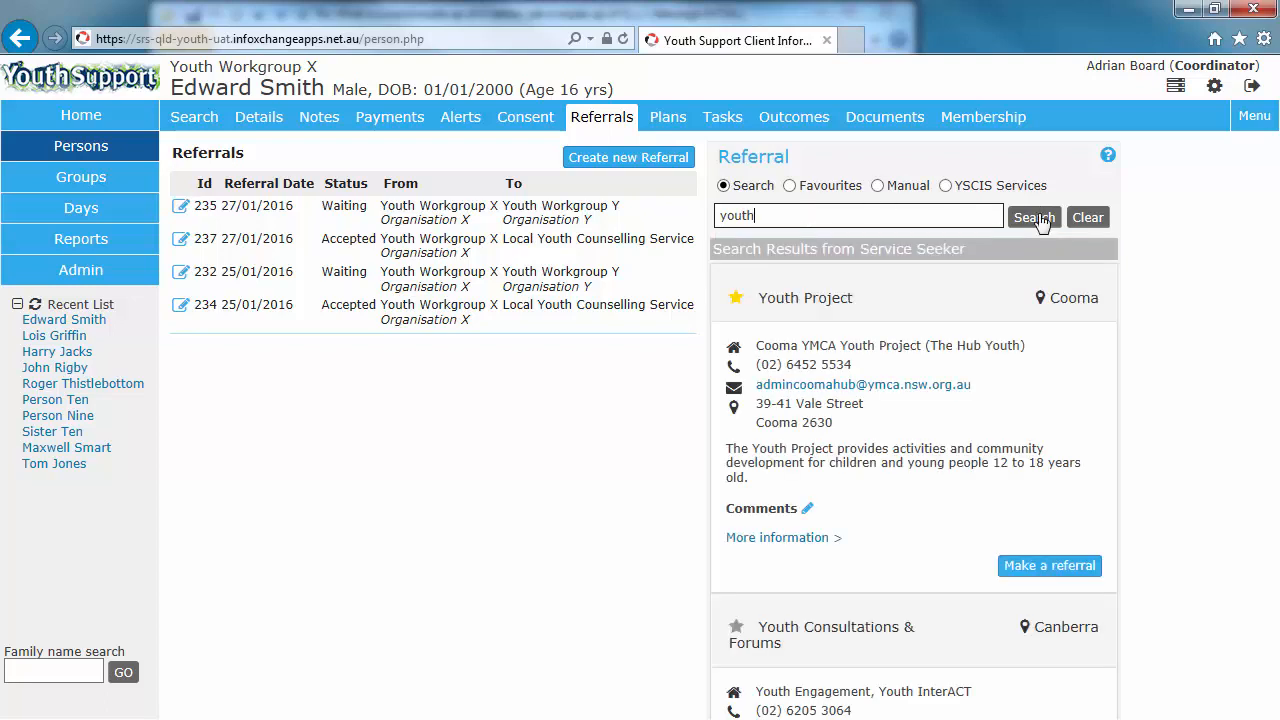
click(1036, 219)
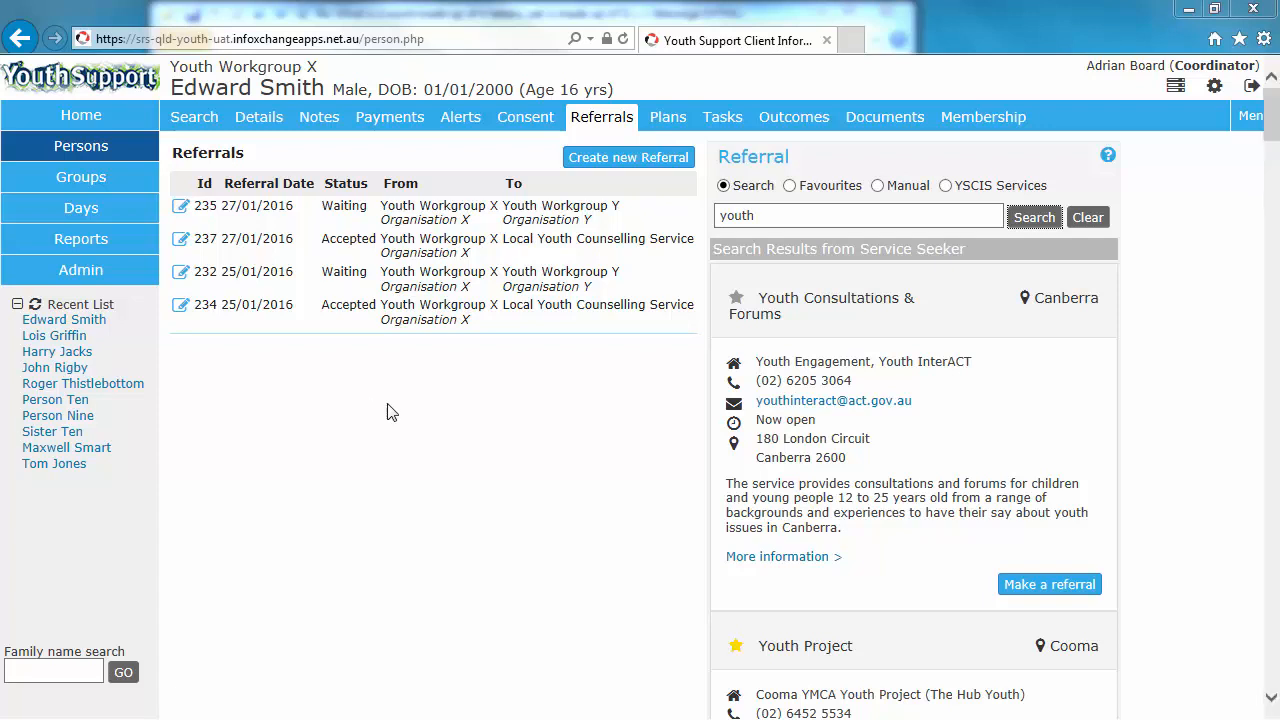
Step: Add Youth Consultations & Forums to favourites and make a referral to it from the Favourites list
click(738, 300)
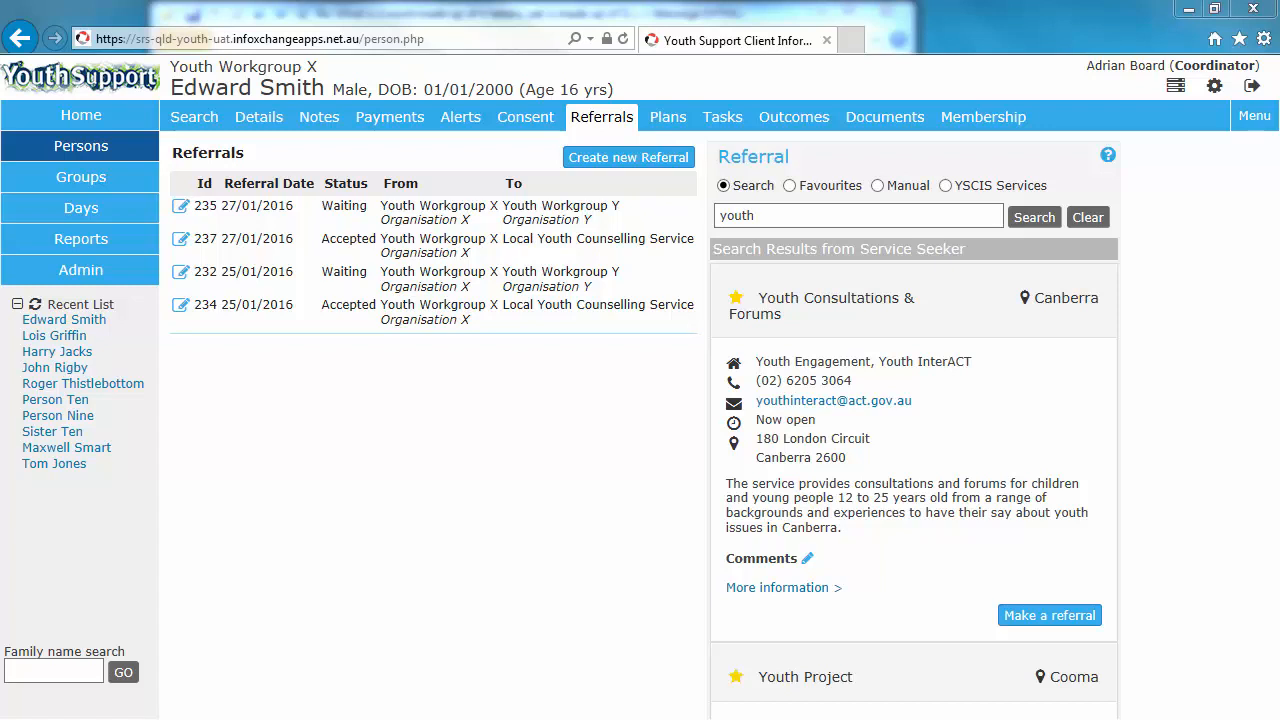
click(789, 186)
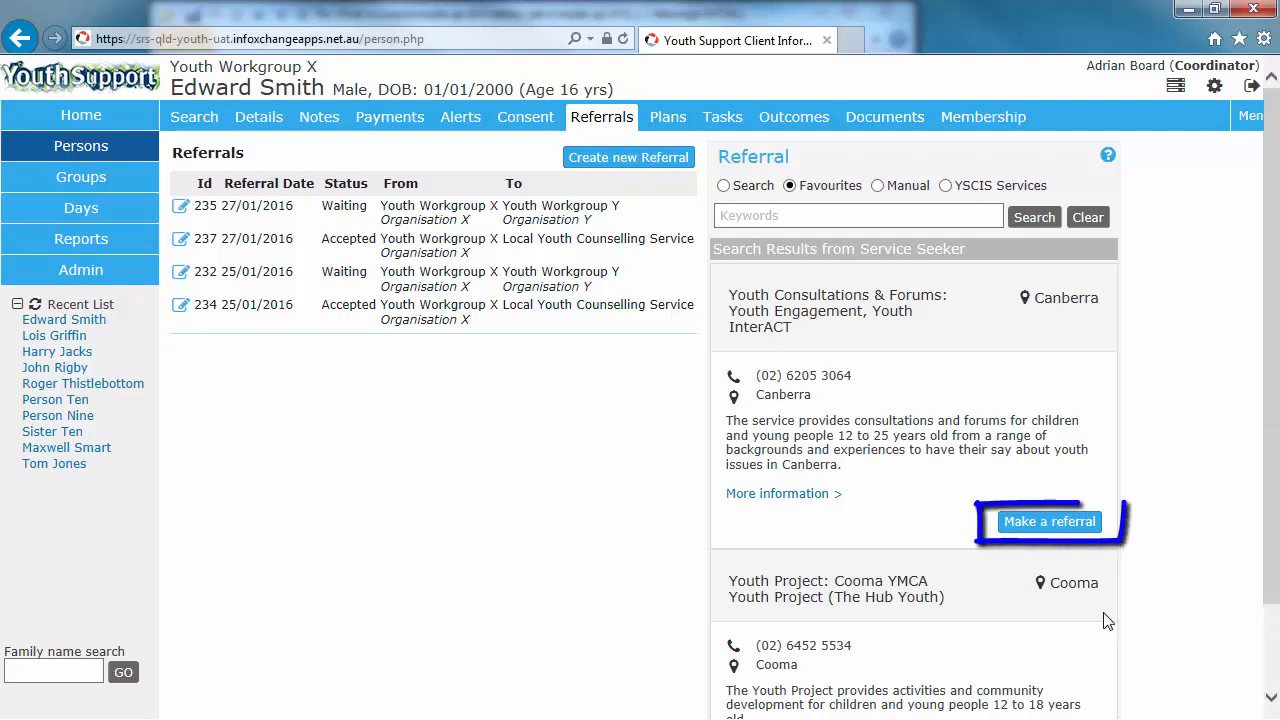
click(1049, 521)
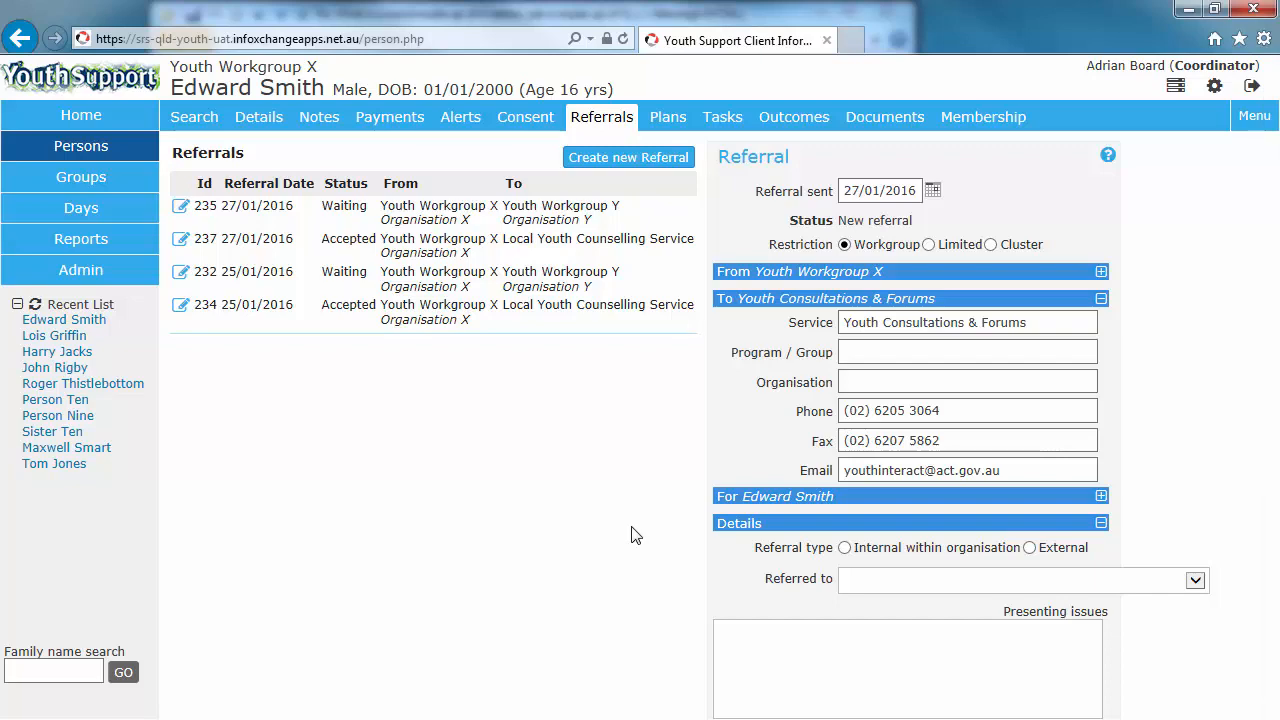
Step: Open the home page's referrals overview and view the sent referrals
click(68, 118)
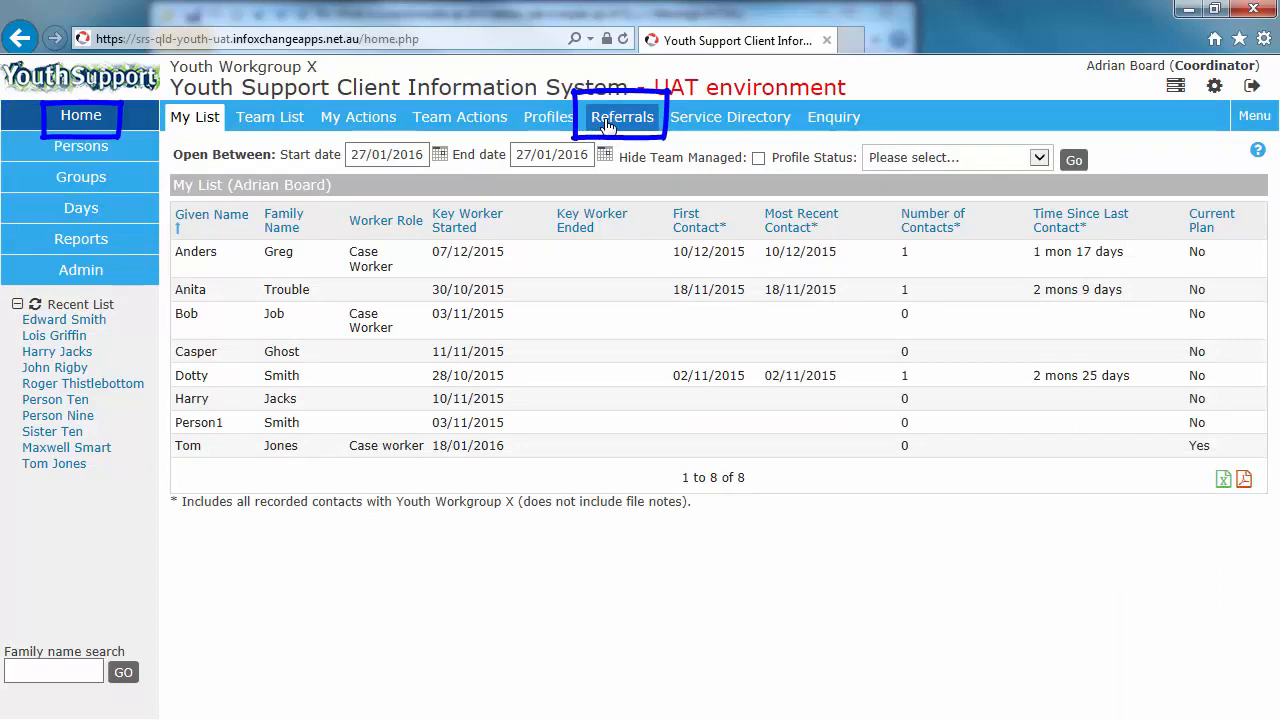
click(600, 122)
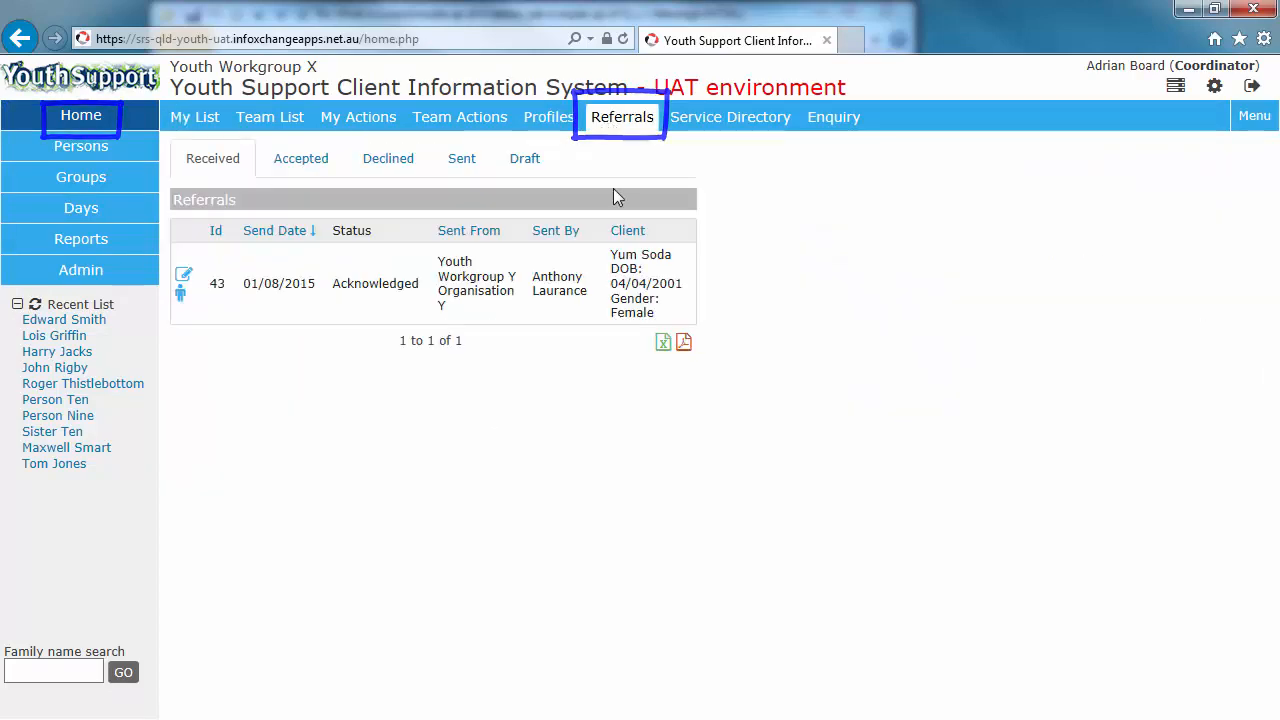
click(463, 162)
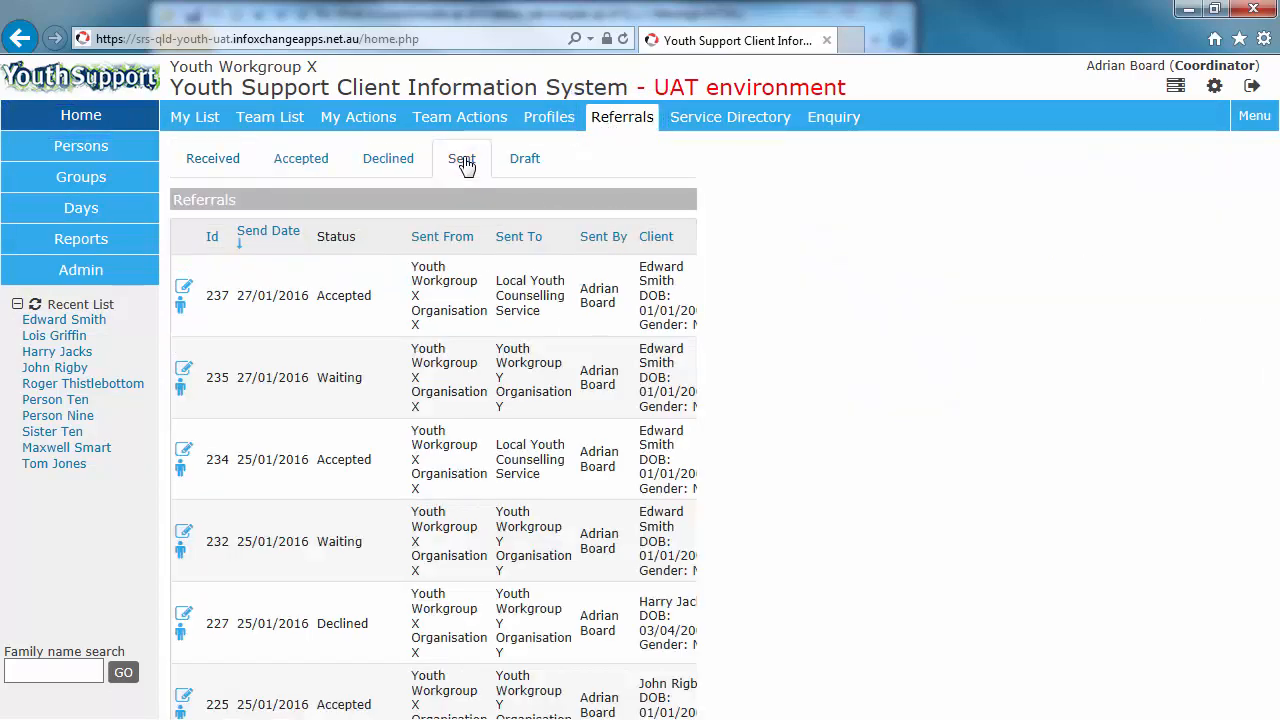